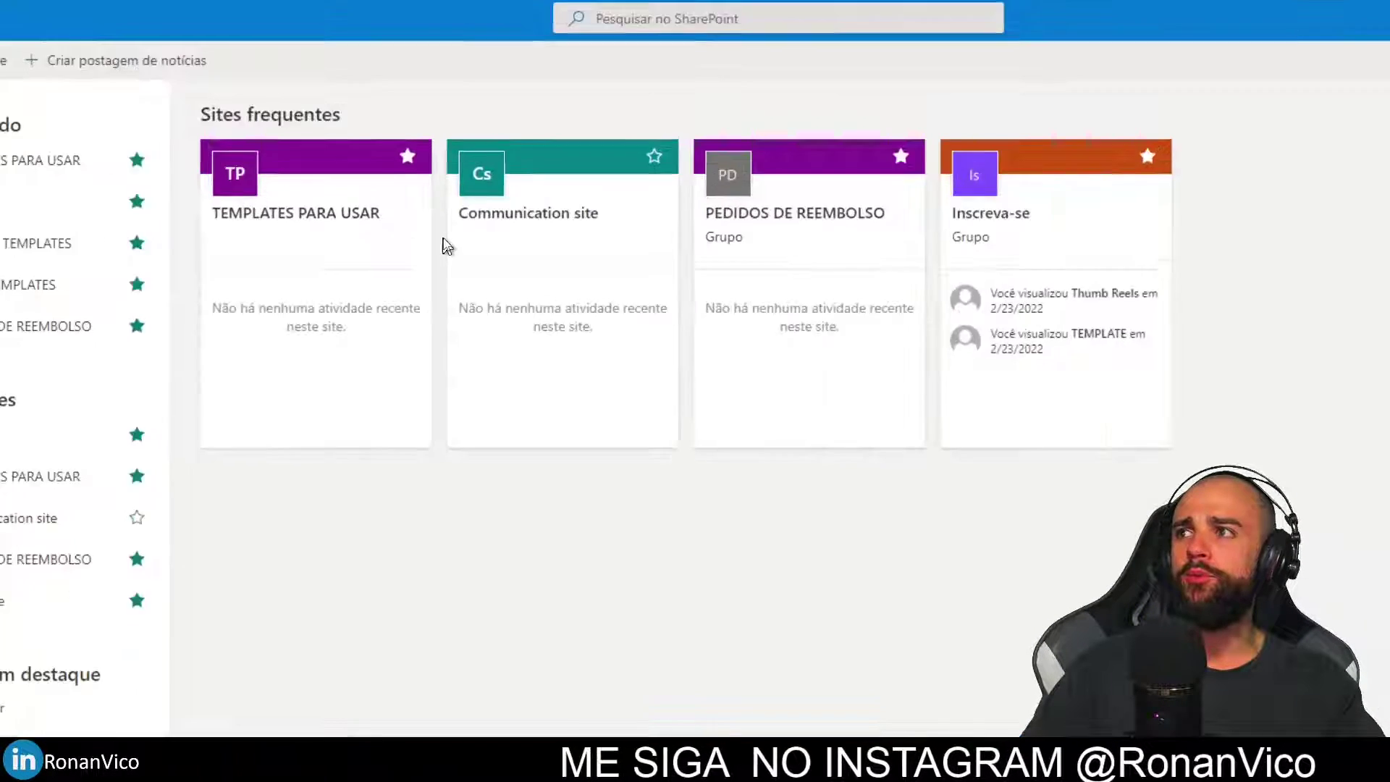
# Open the PEDIDOS DE REEMBOLSO site and export the TB_PEDIDOS list to Excel.
pyautogui.click(709, 230)
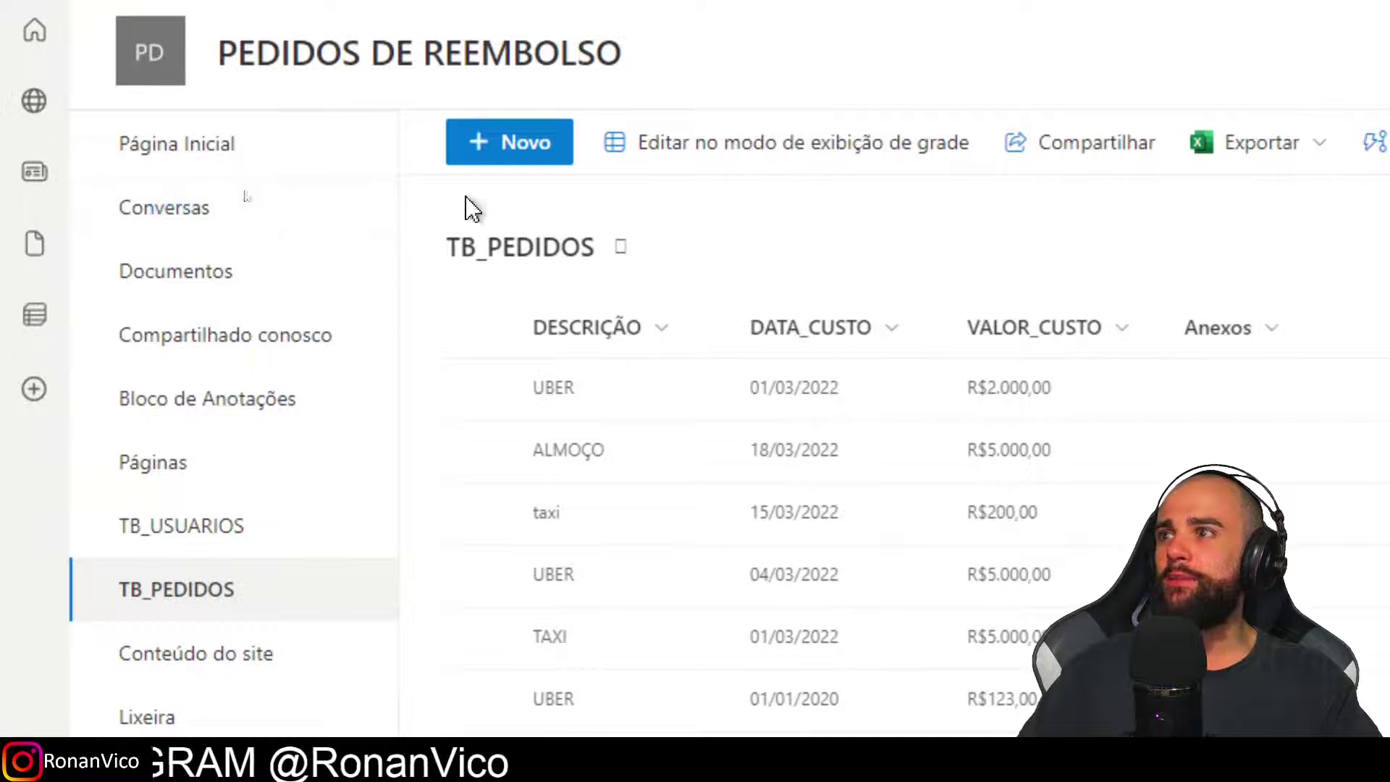
pyautogui.click(629, 165)
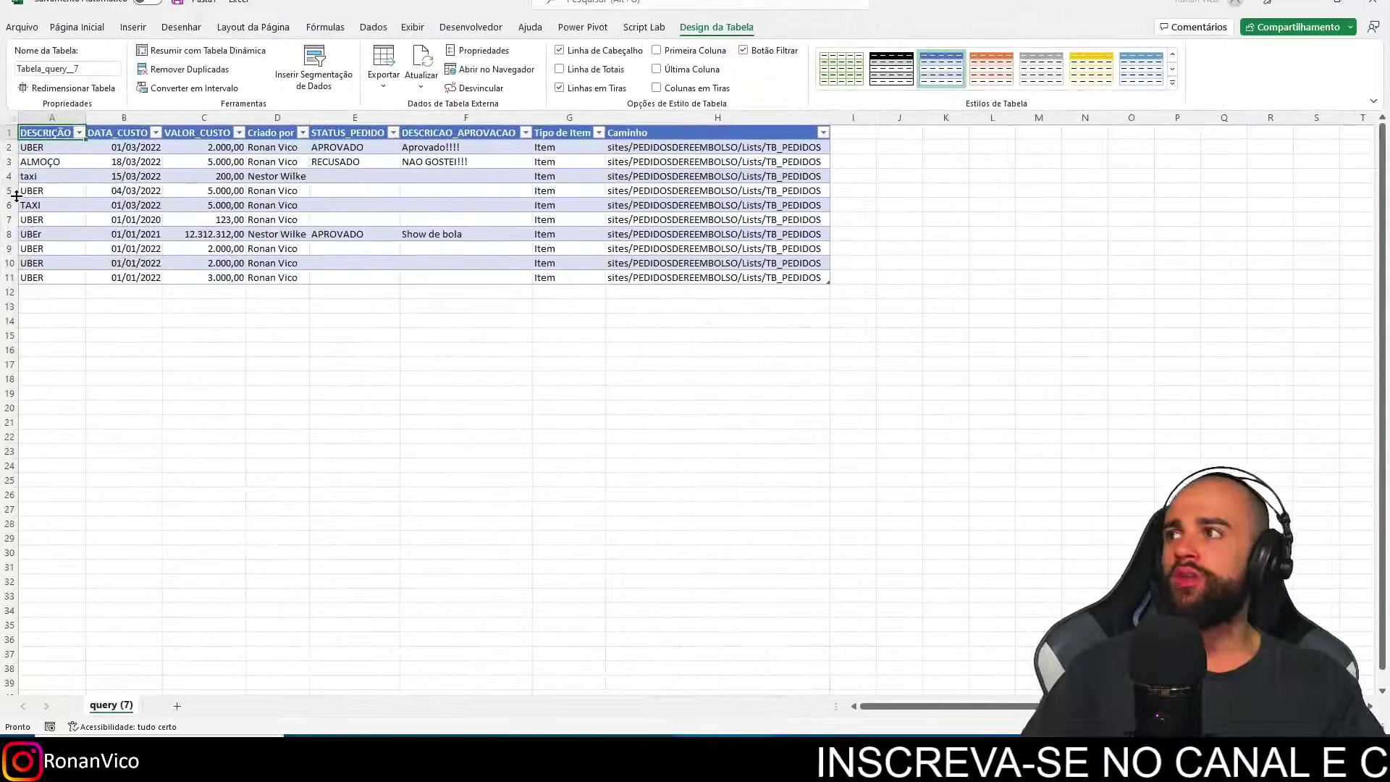
# Compare Excel's Tabela_query_7 rows against the SharePoint TB_PEDIDOS list.
pyautogui.hotkey('alt', 'Tab')
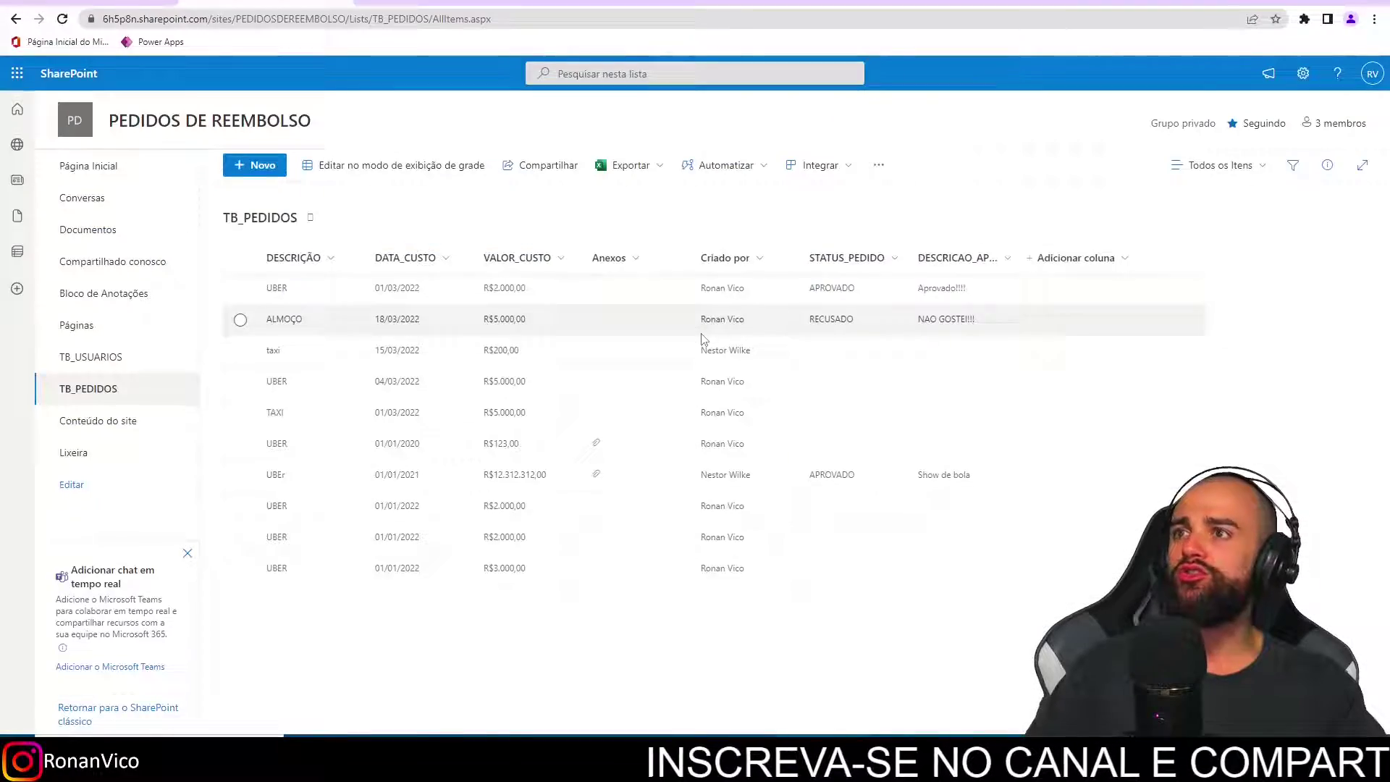
pyautogui.hotkey('alt', 'Tab')
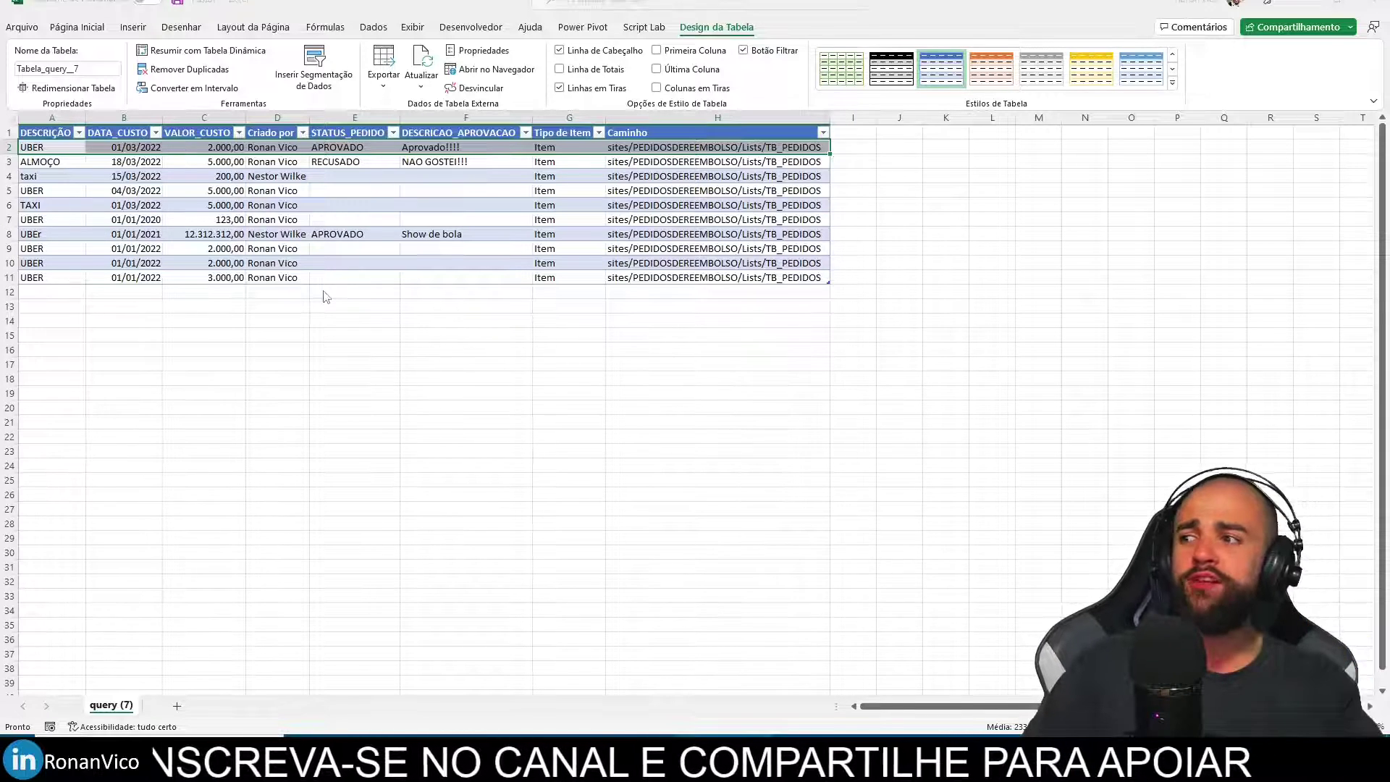
pyautogui.hotkey('alt', 'Tab')
pyautogui.moveTo(190, 67)
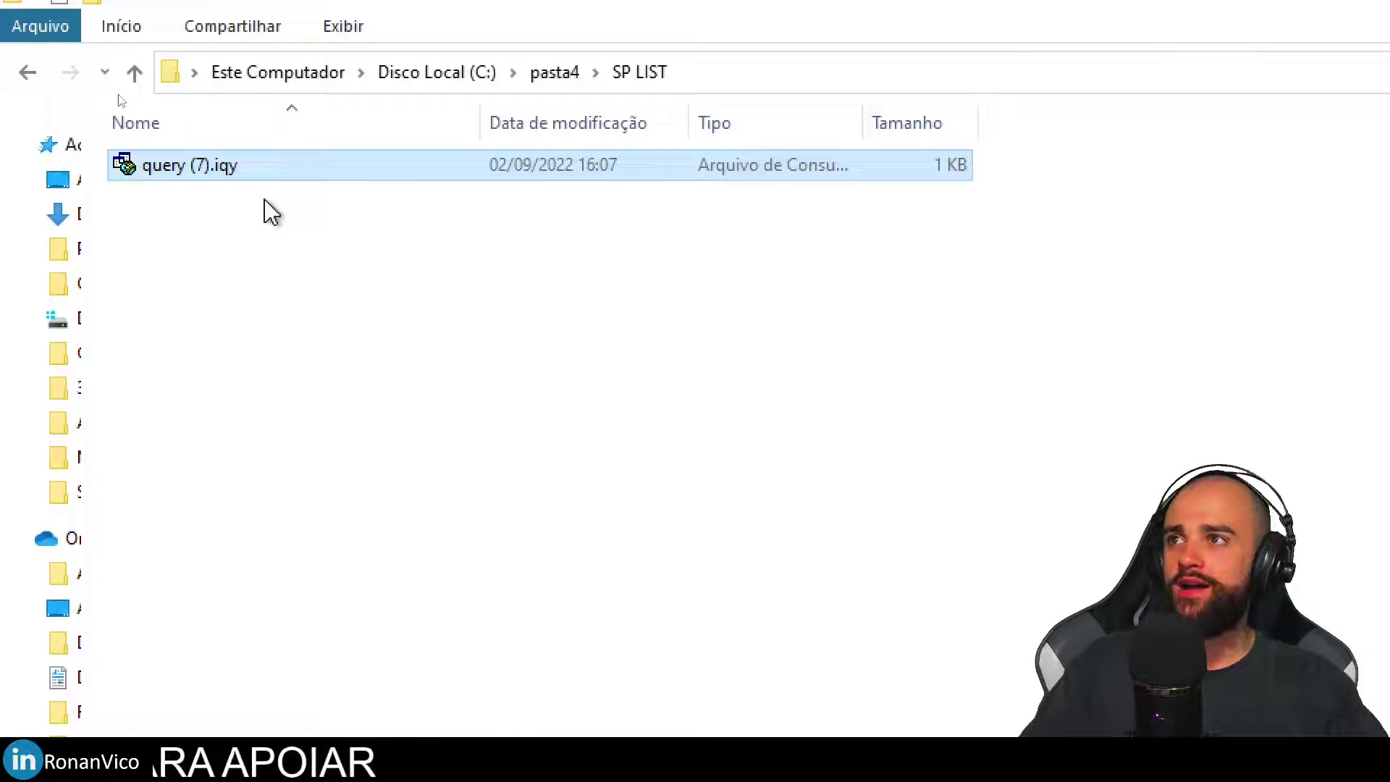
# Close the Excel workbook with Não Salvar.
pyautogui.click(270, 211)
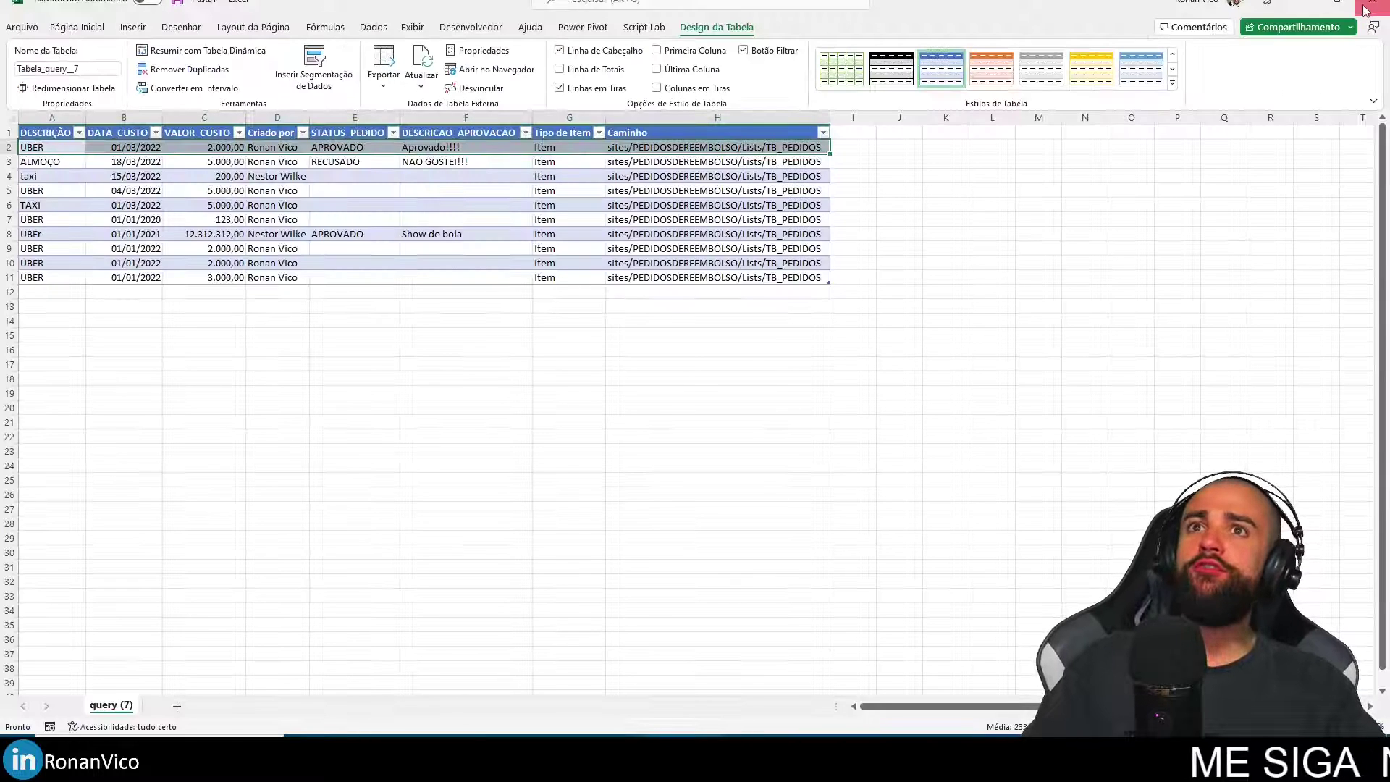
pyautogui.click(1372, 16)
pyautogui.click(747, 444)
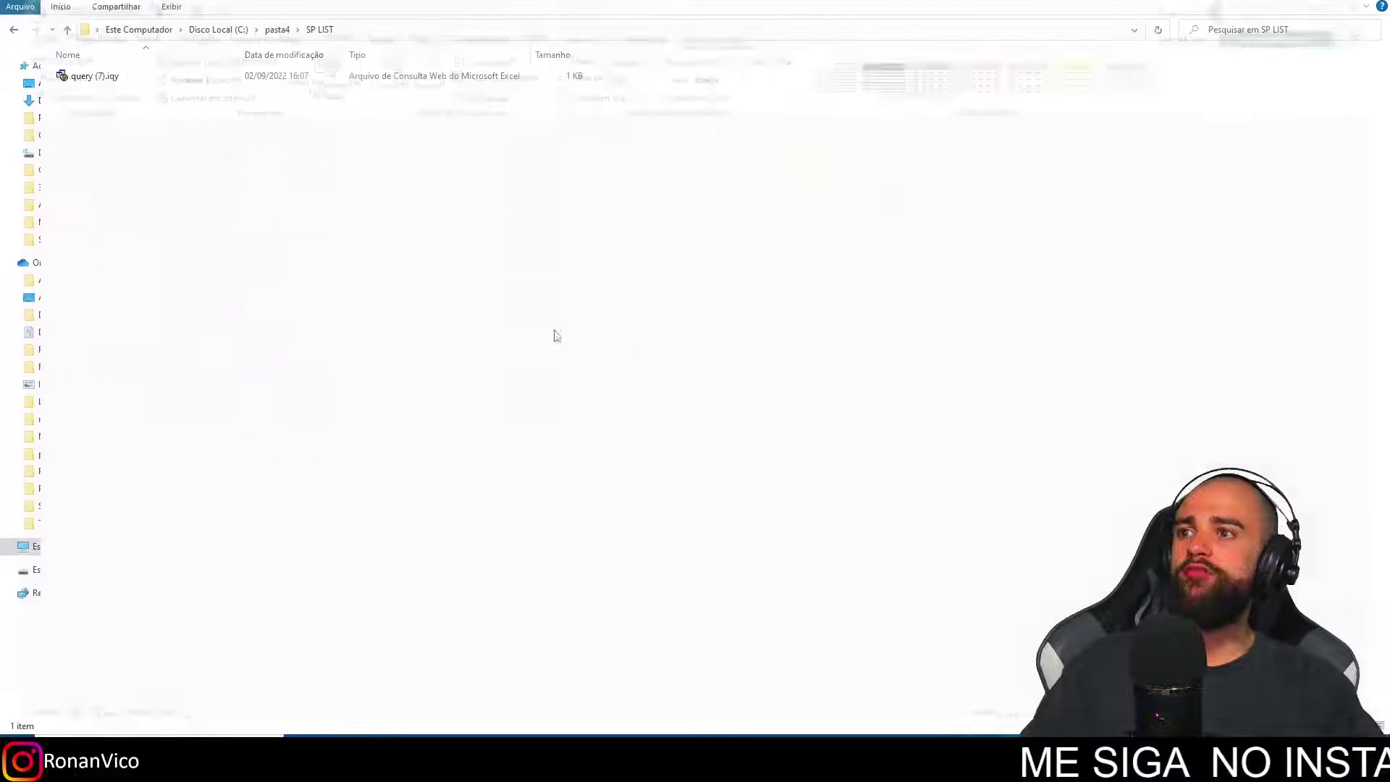
# Reopen query (7).iqy in Excel with Habilitar data connections, then close it unsaved.
pyautogui.doubleClick(105, 78)
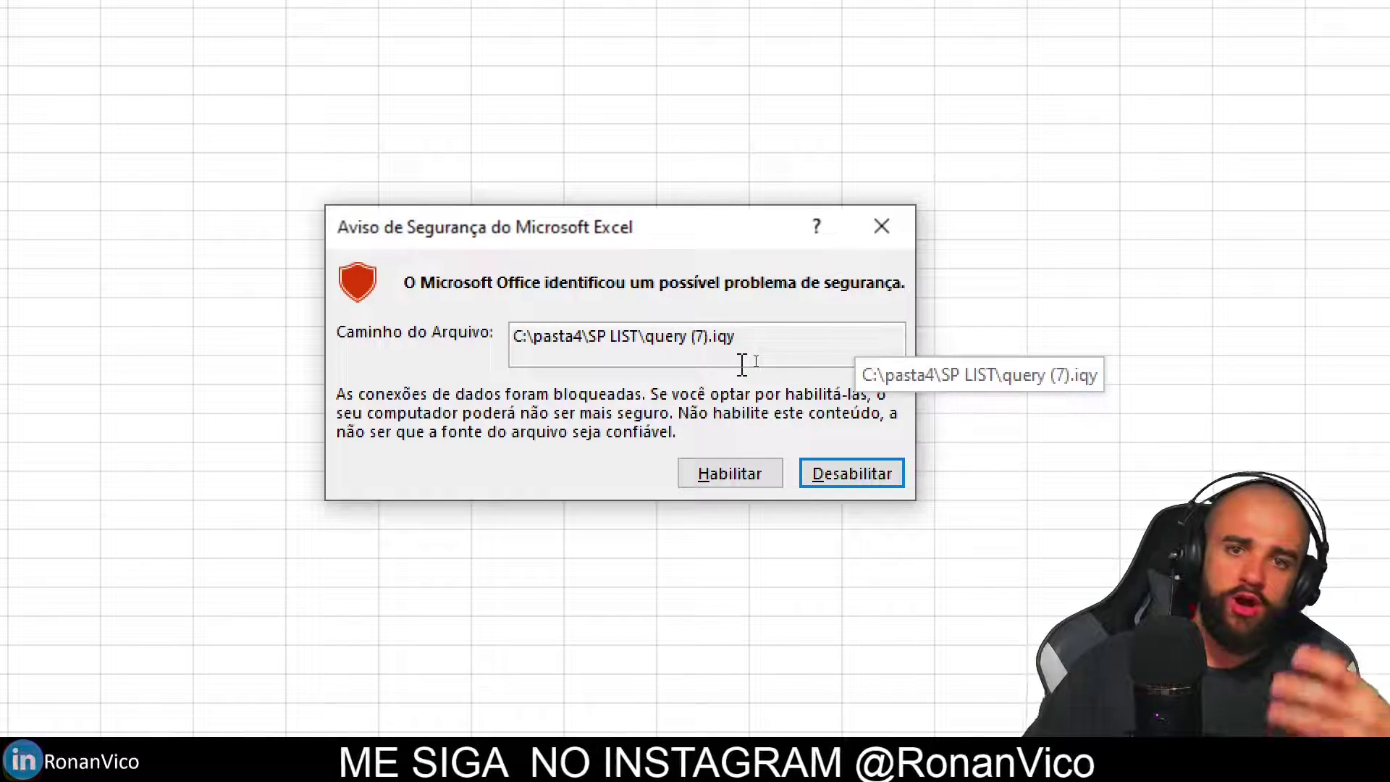
pyautogui.click(732, 478)
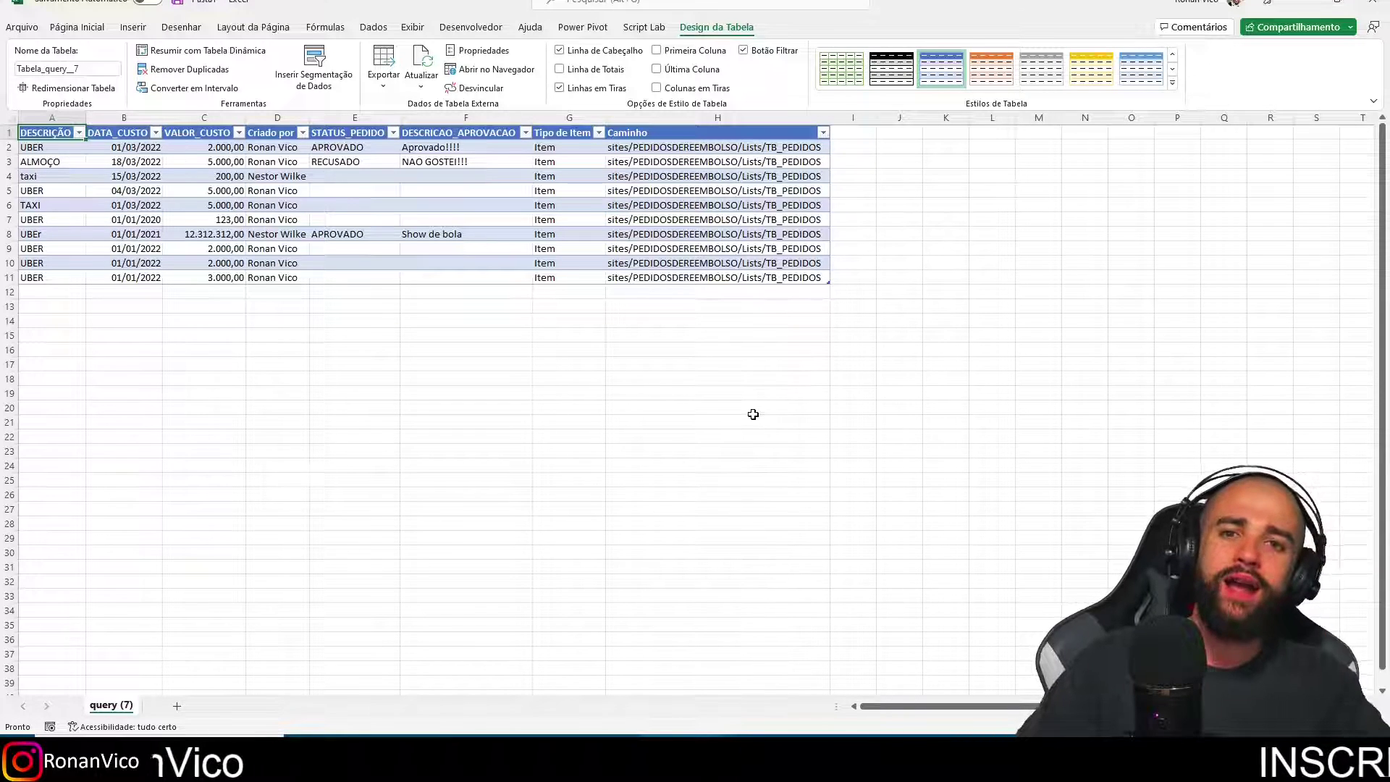
pyautogui.click(1375, 4)
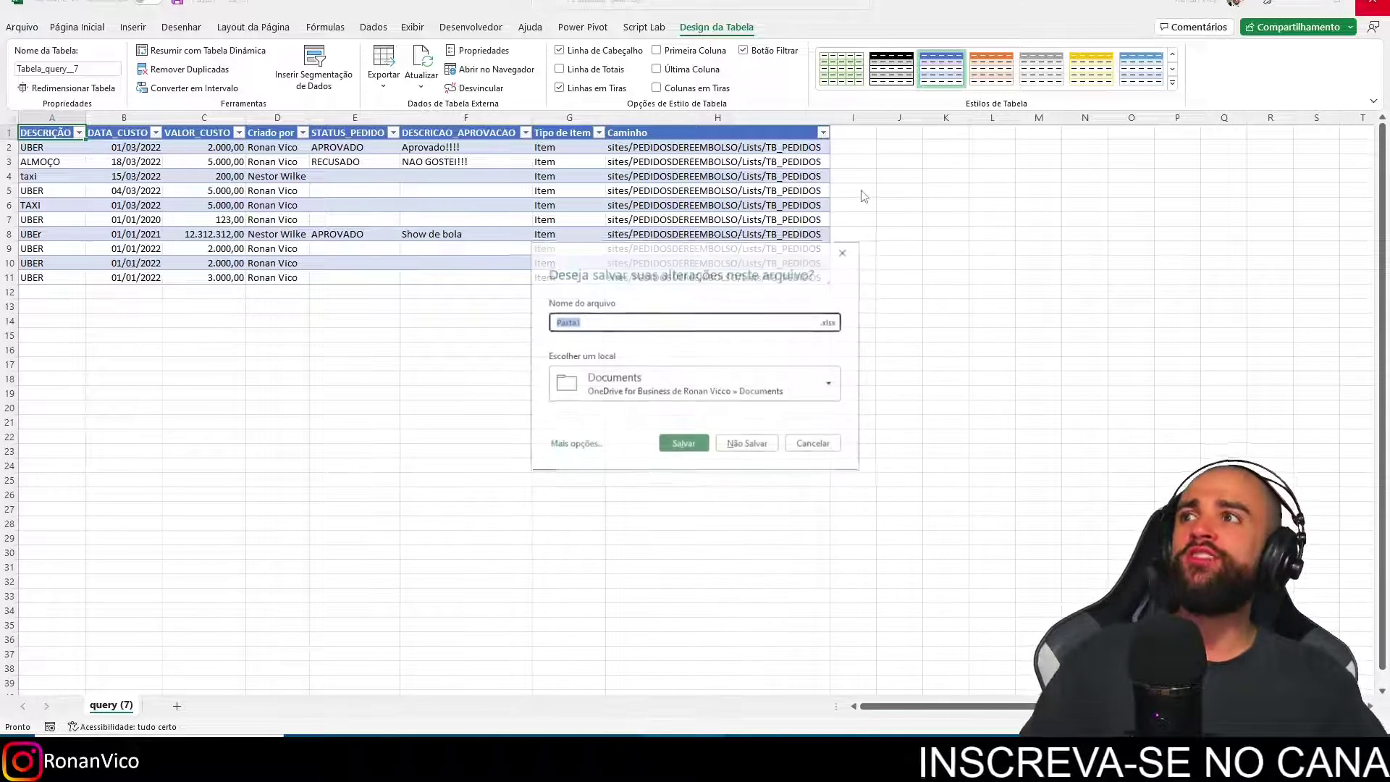
pyautogui.click(741, 450)
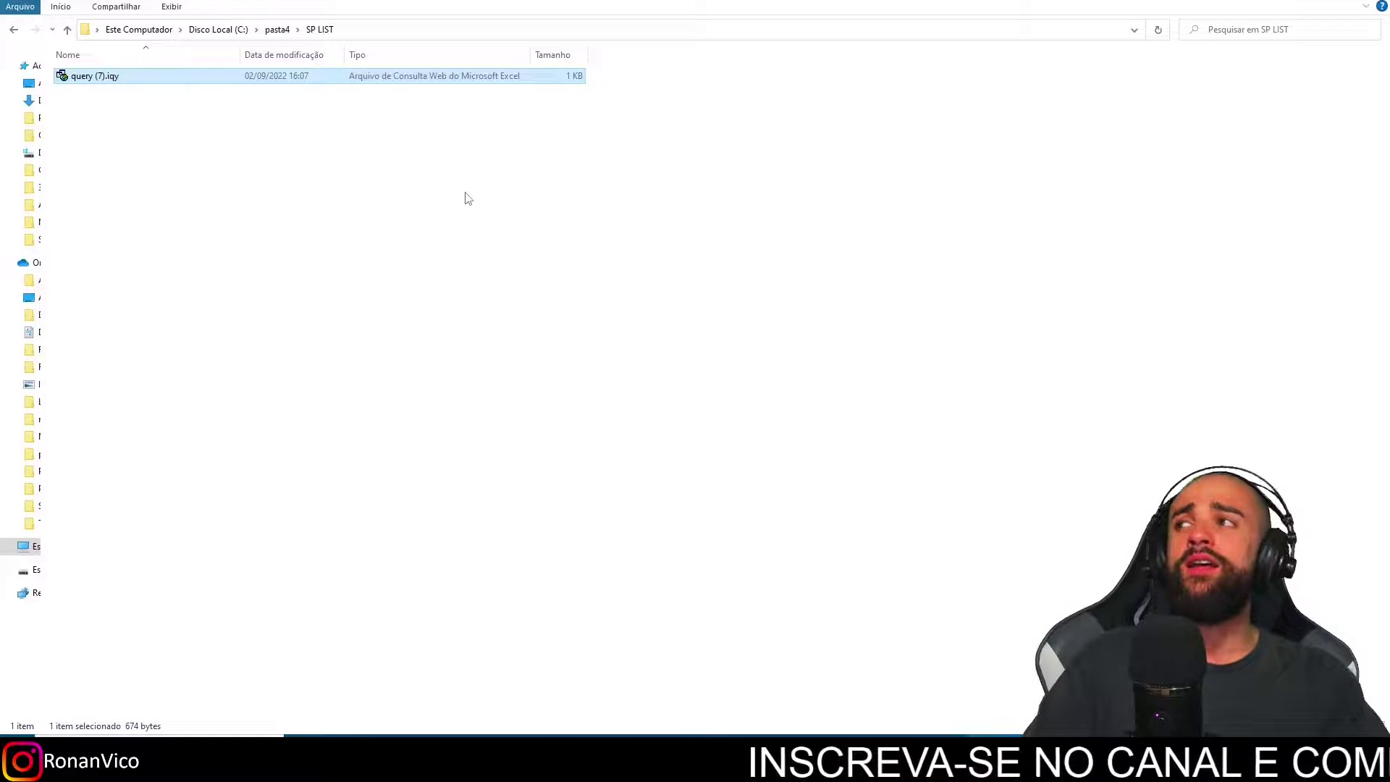
# Open query (7).iqy in Bloco de notas through Abrir com... and Mais aplicativos.
pyautogui.rightClick(107, 96)
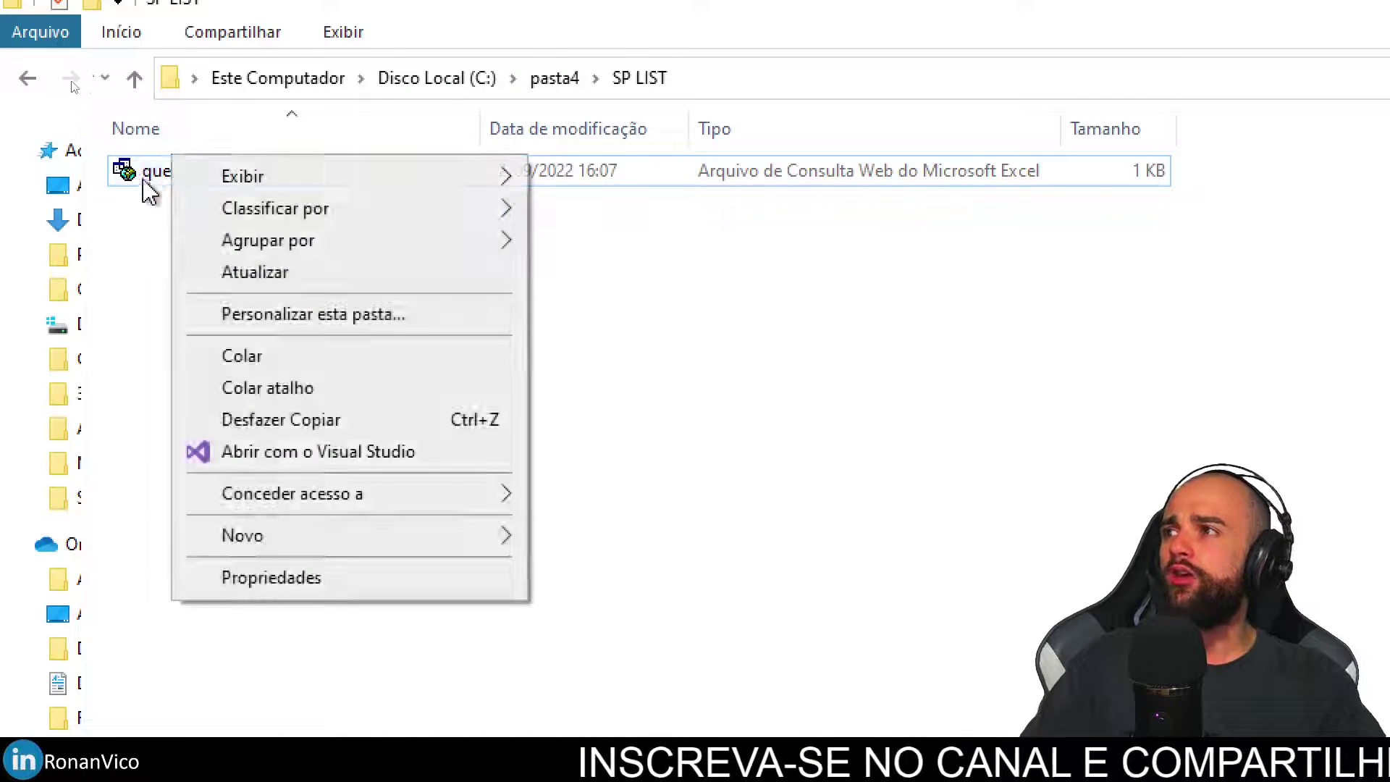
pyautogui.click(70, 80)
pyautogui.rightClick(142, 177)
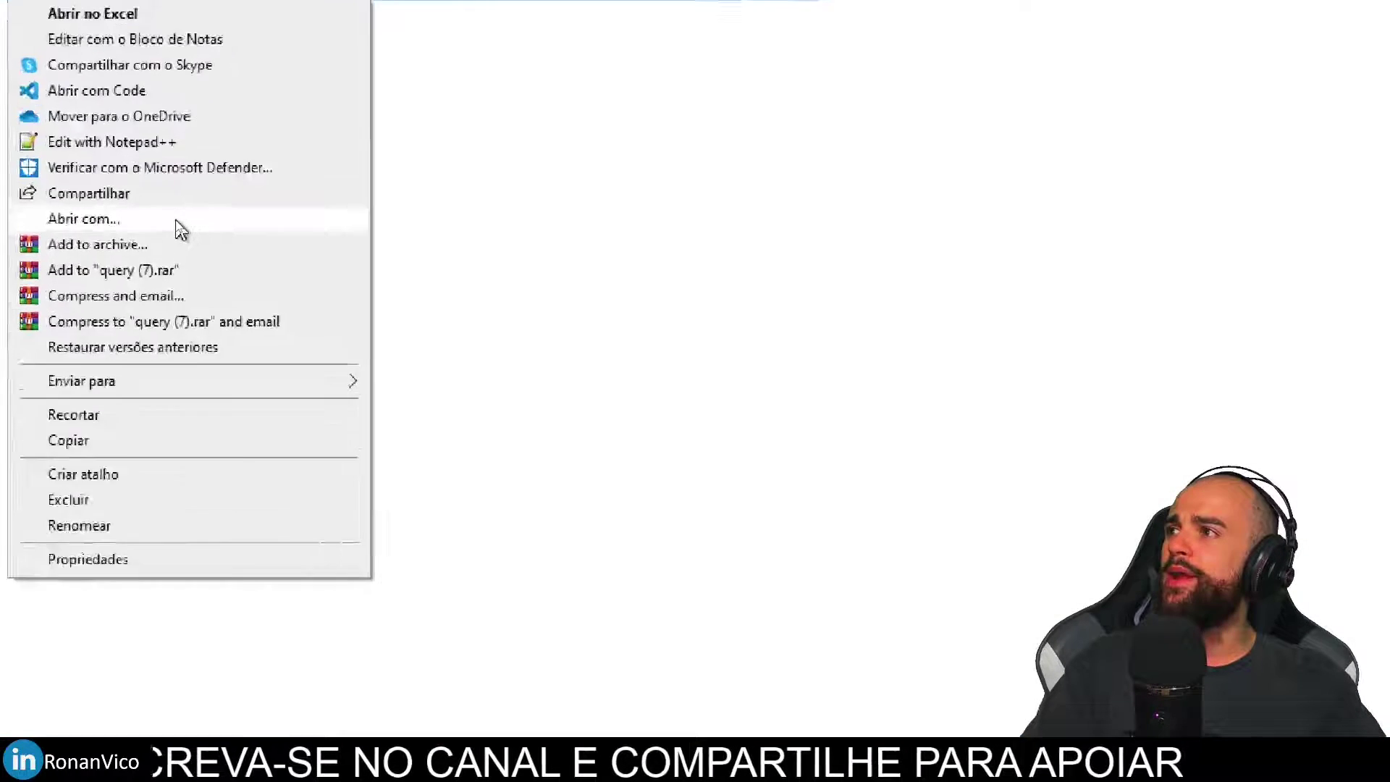
pyautogui.click(179, 227)
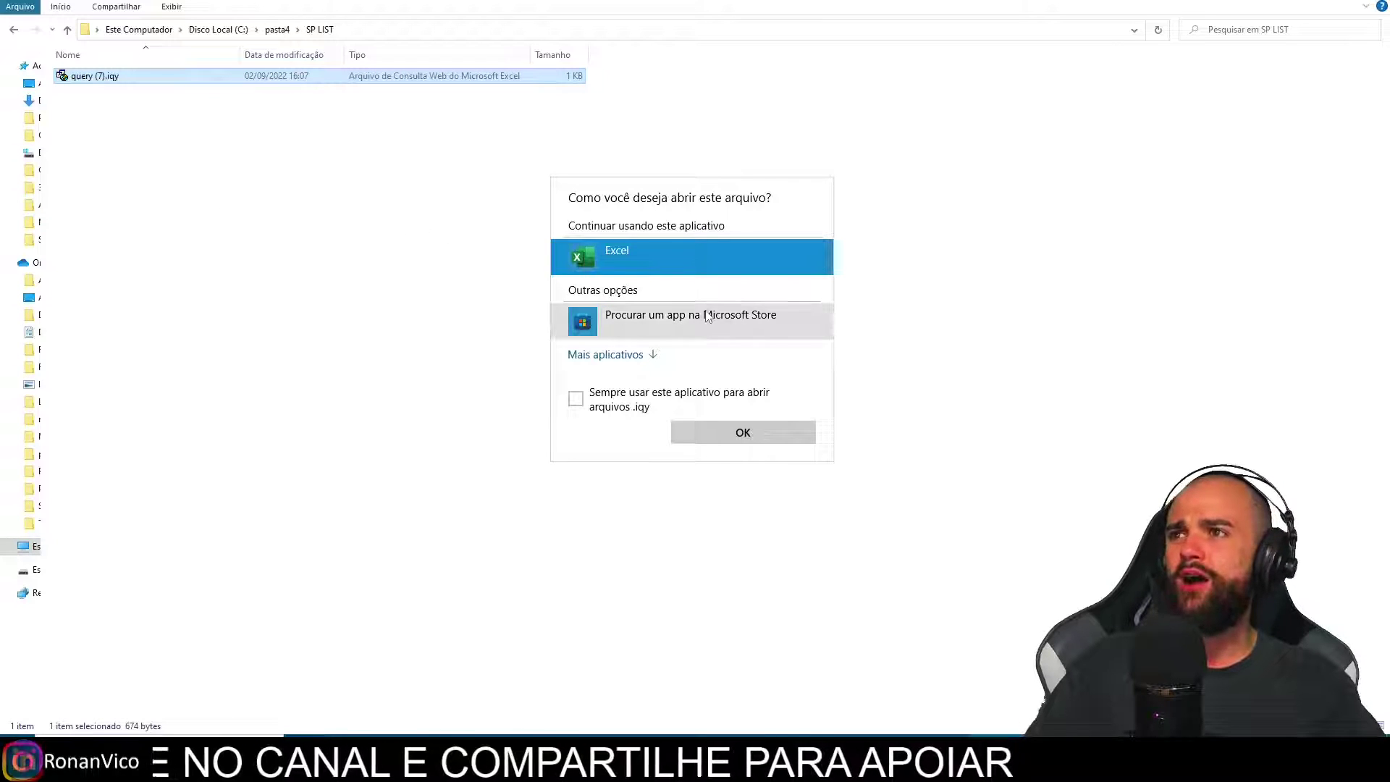
pyautogui.click(612, 354)
pyautogui.scroll(-2, 668, 372)
pyautogui.scroll(-3, 667, 341)
pyautogui.click(664, 255)
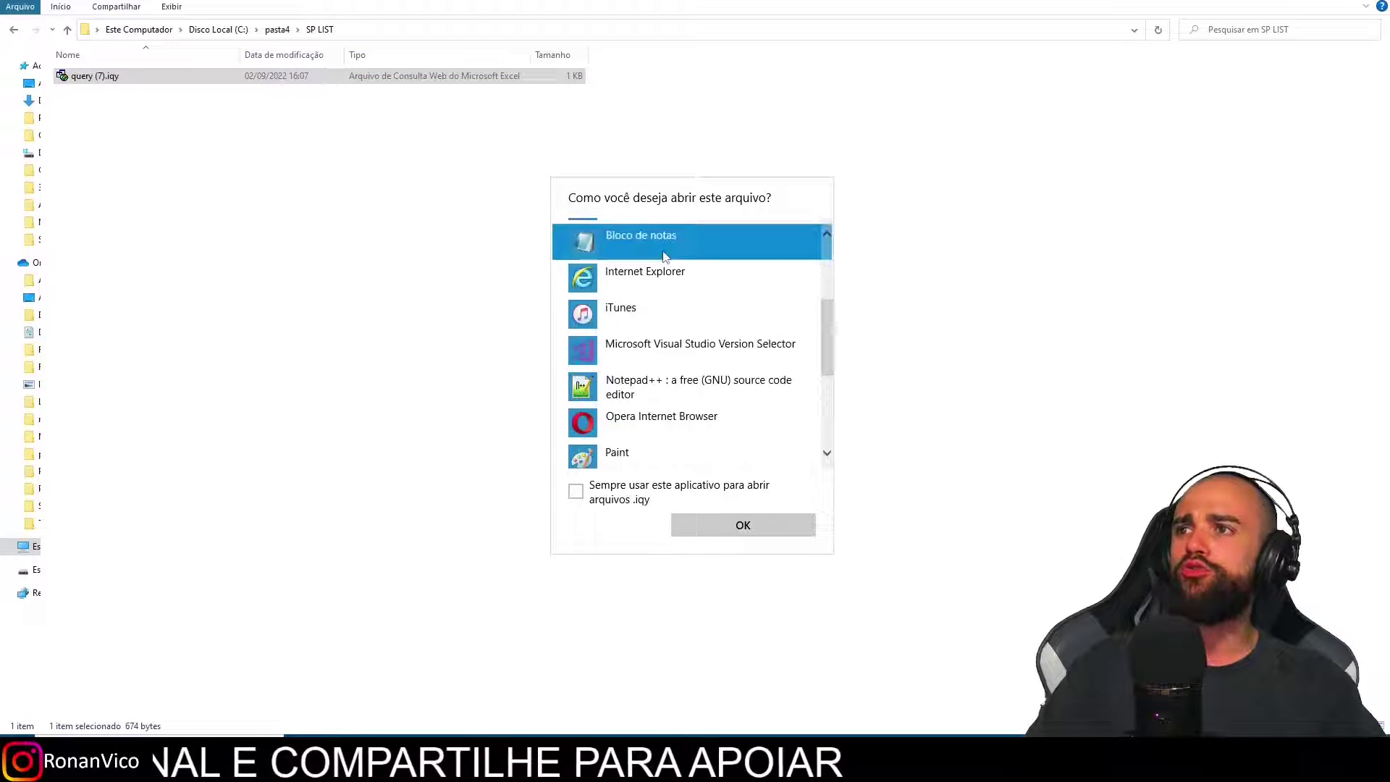
pyautogui.doubleClick(664, 256)
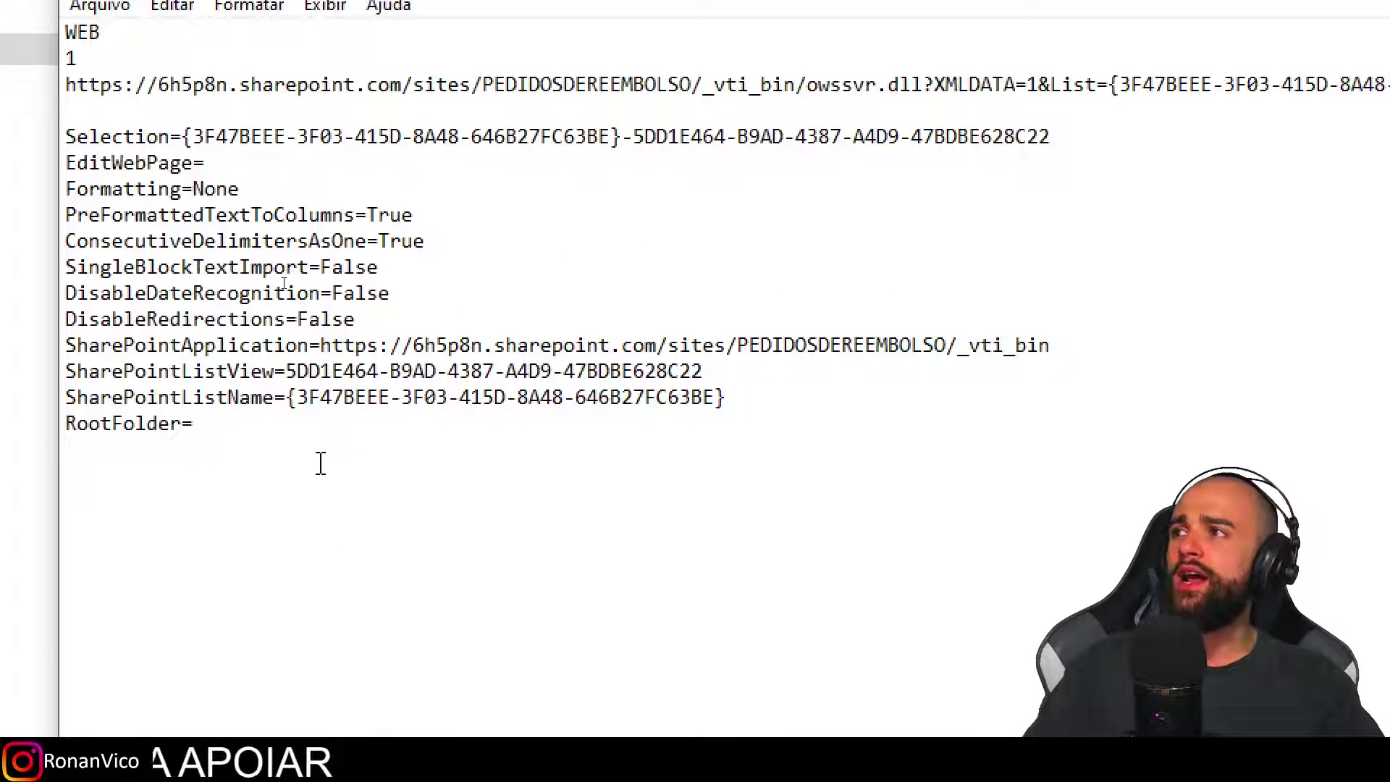
# Widen the Notepad window to show the full owssvr.dll URL and highlight its View GUID.
pyautogui.moveTo(344, 476); pyautogui.dragTo(76, 85)
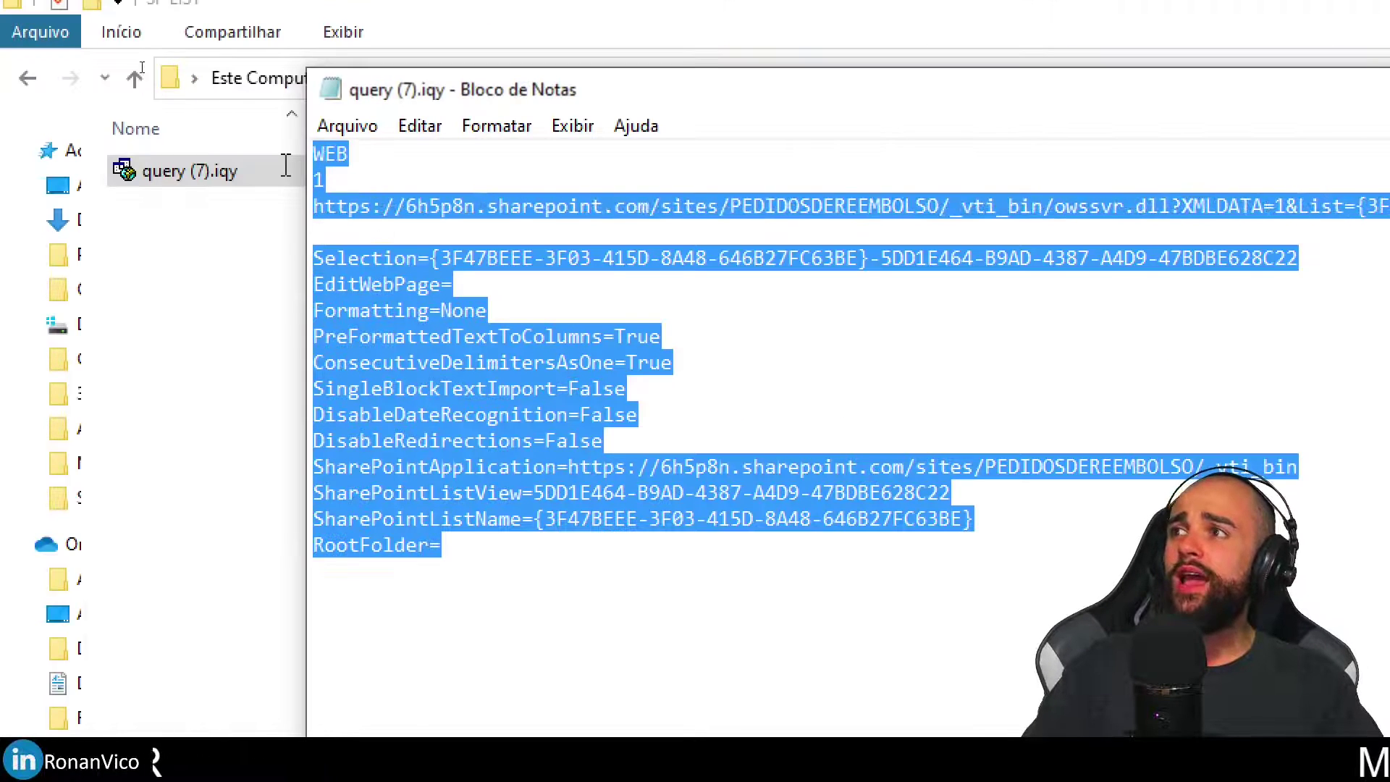
pyautogui.click(862, 443)
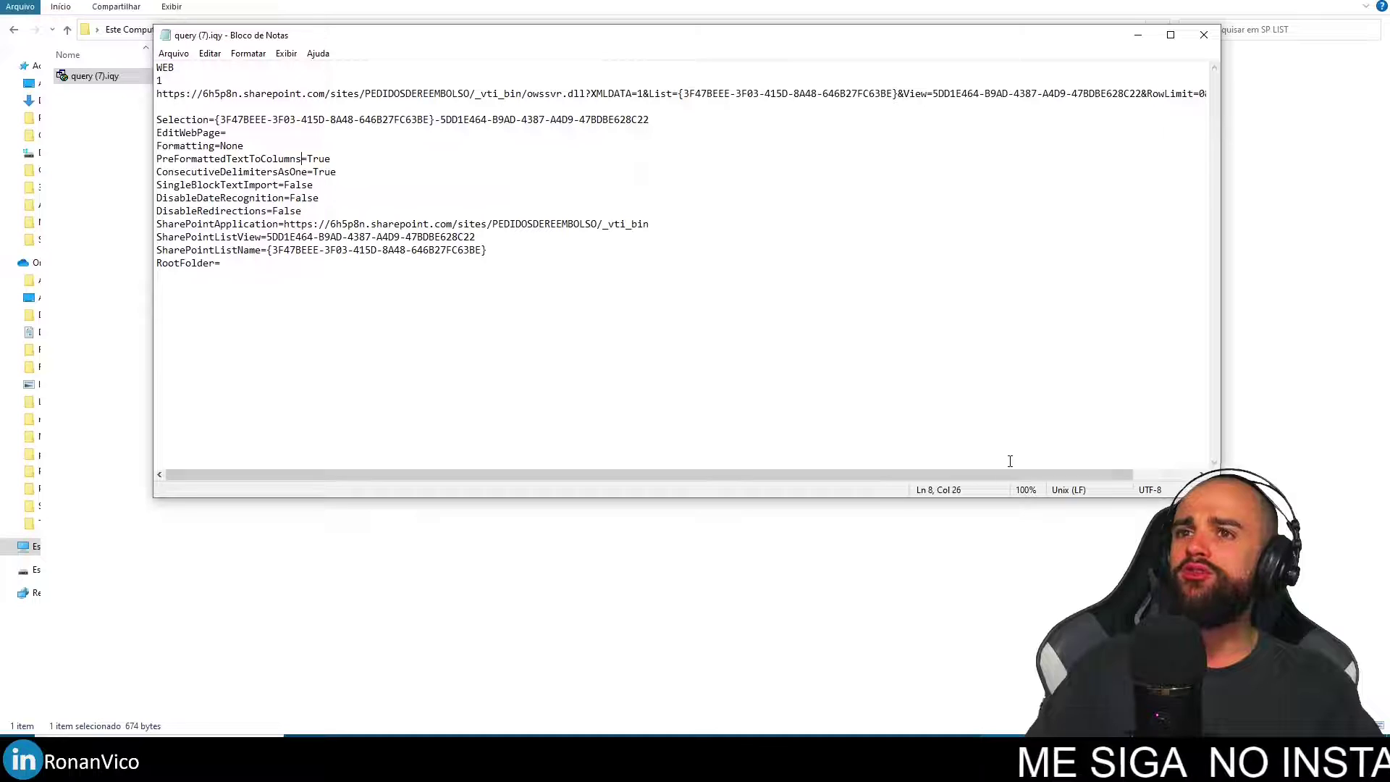
pyautogui.moveTo(1219, 496); pyautogui.dragTo(1386, 594)
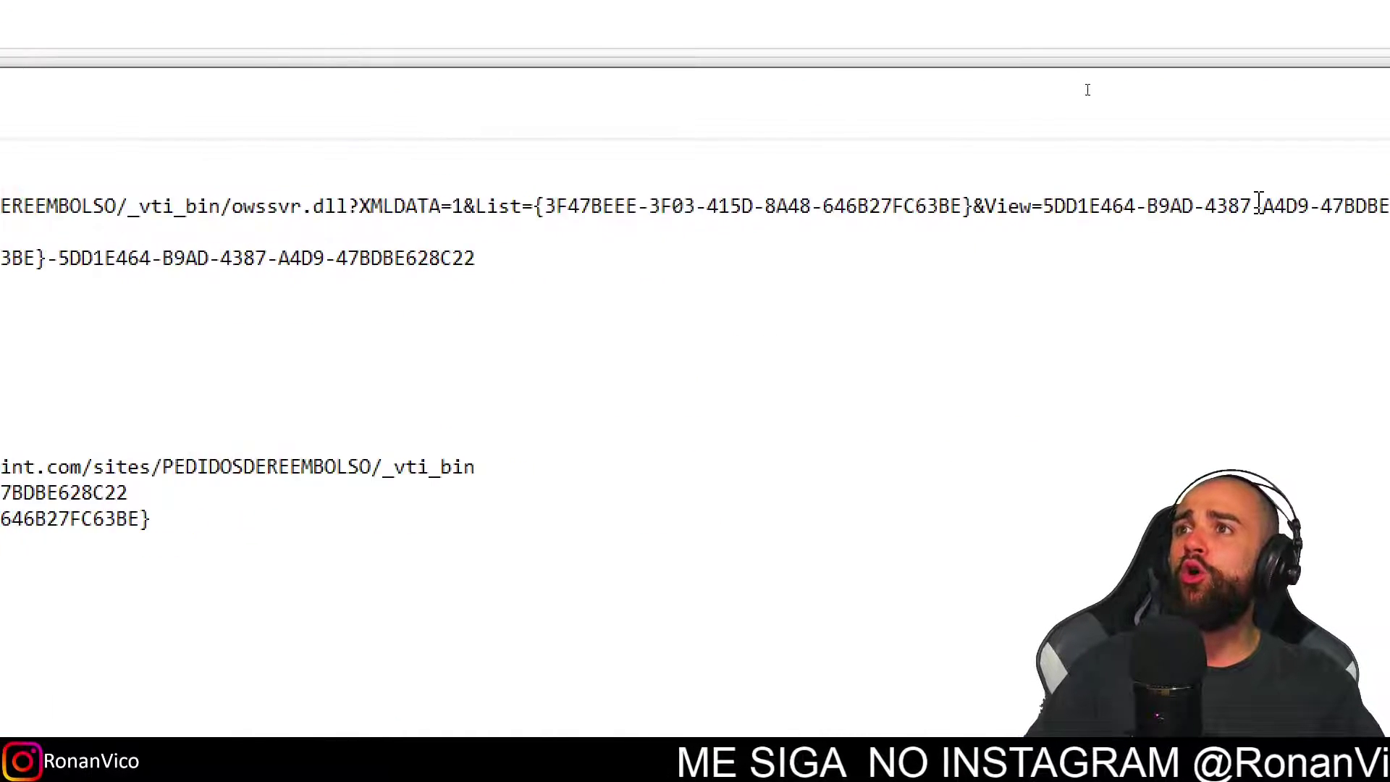
pyautogui.moveTo(1162, 208); pyautogui.dragTo(772, 210)
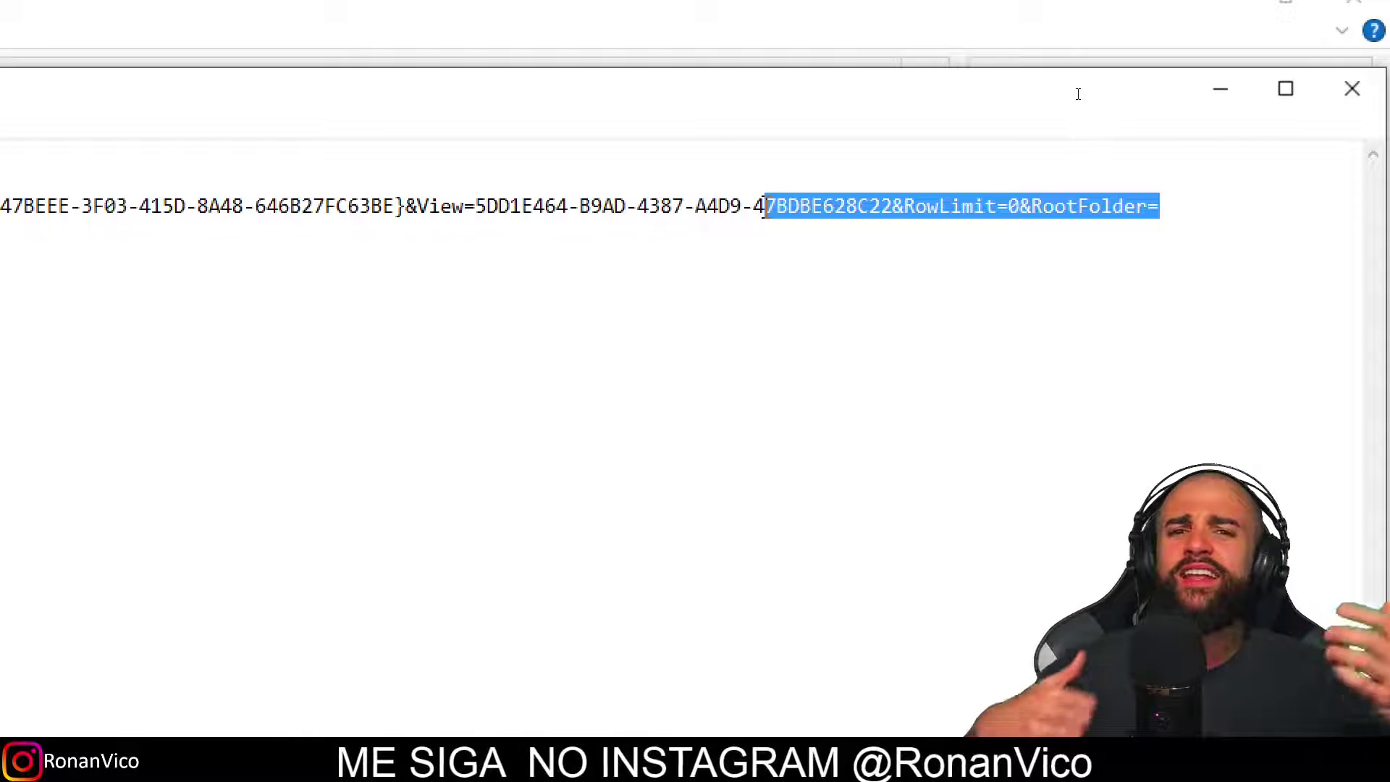
pyautogui.click(555, 424)
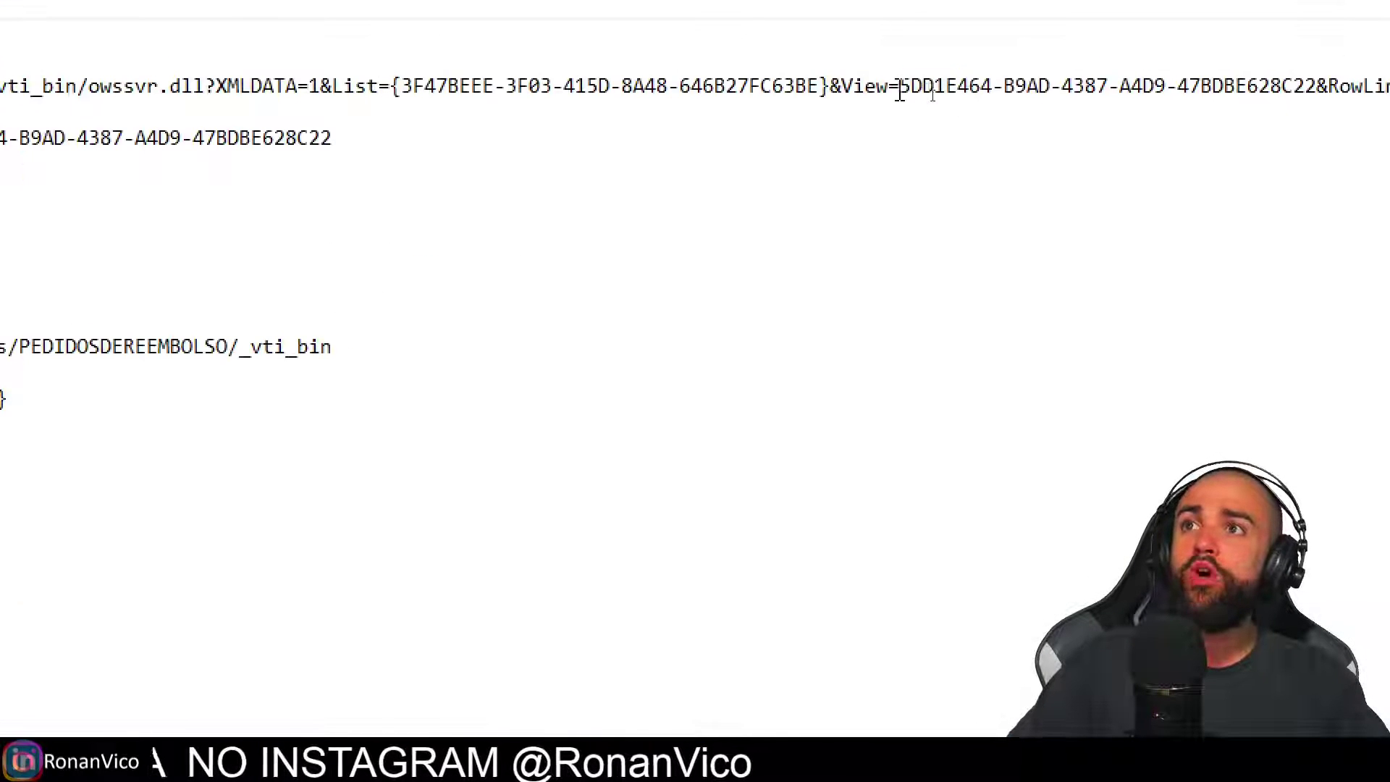
pyautogui.moveTo(900, 91); pyautogui.dragTo(1214, 81)
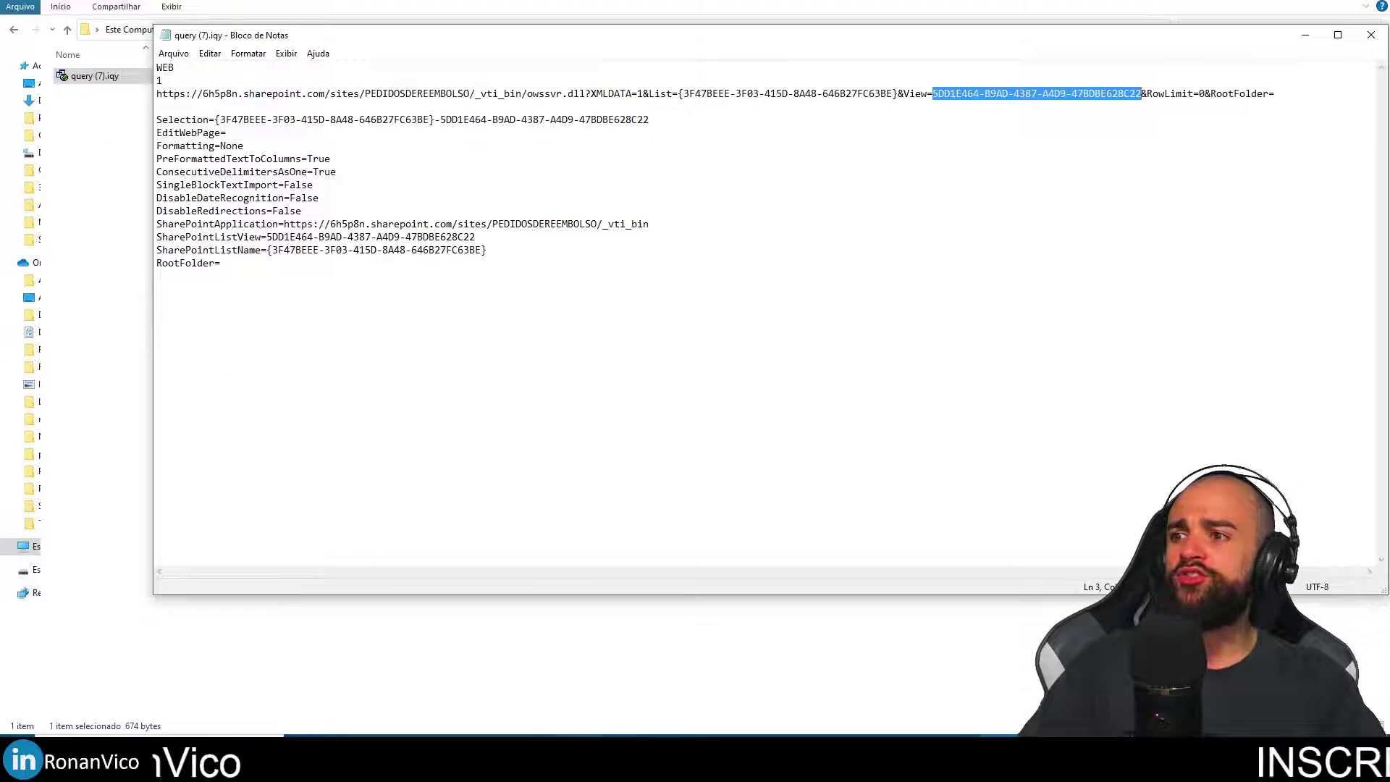
# Open the Todos os Itens view menu of TB_PEDIDOS in SharePoint to compare views.
pyautogui.hotkey('alt', 'Tab')
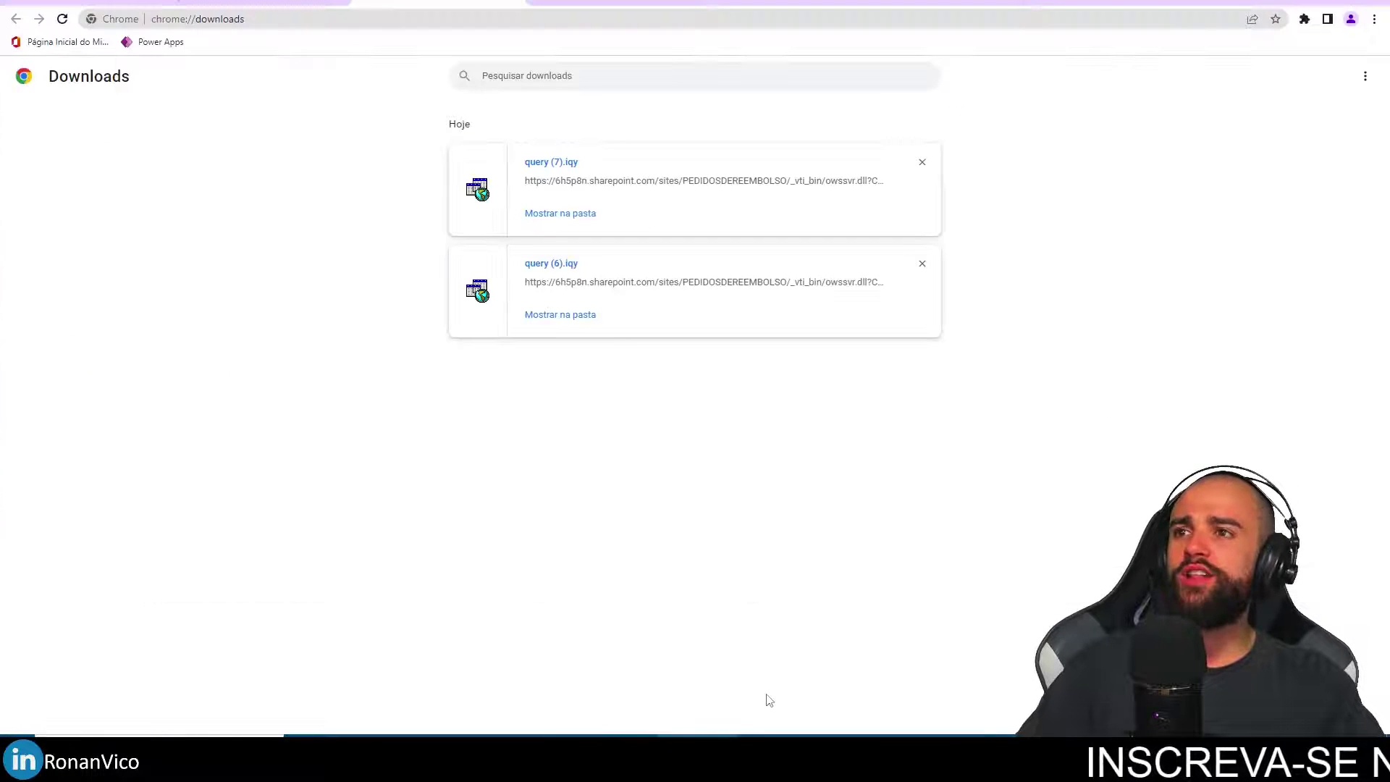
pyautogui.hotkey('ctrl', 'shift', 'Tab')
pyautogui.click(1221, 165)
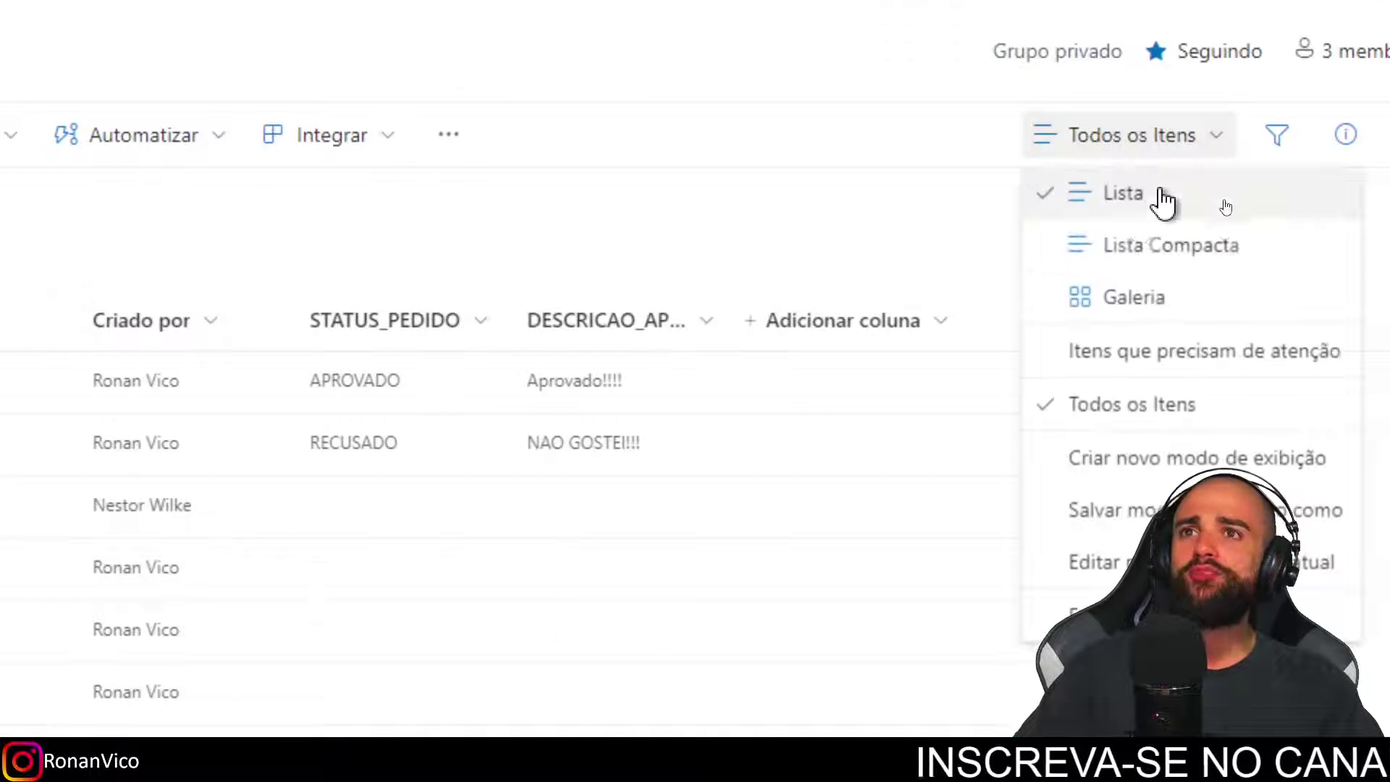
# Select the entire query (7).iqy text in Notepad.
pyautogui.hotkey('alt', 'Tab')
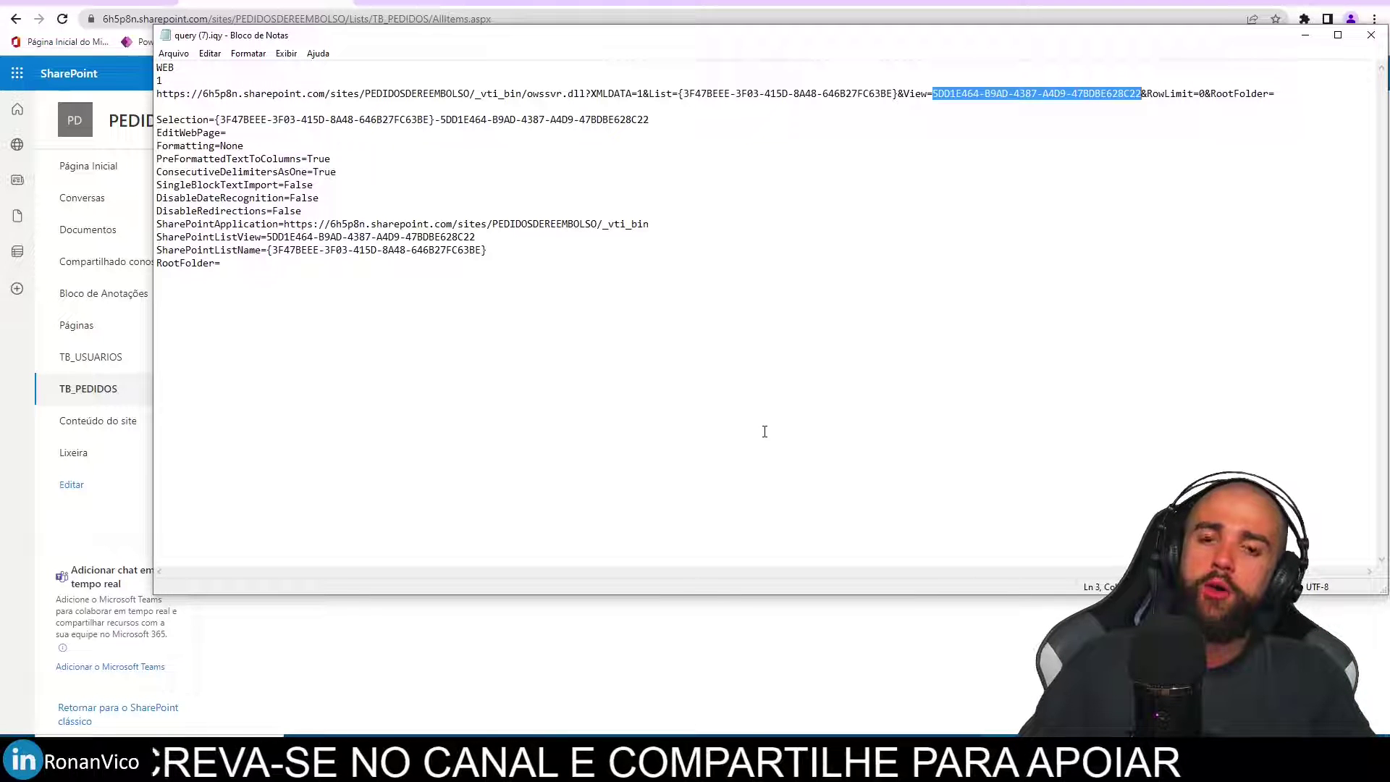
pyautogui.click(833, 320)
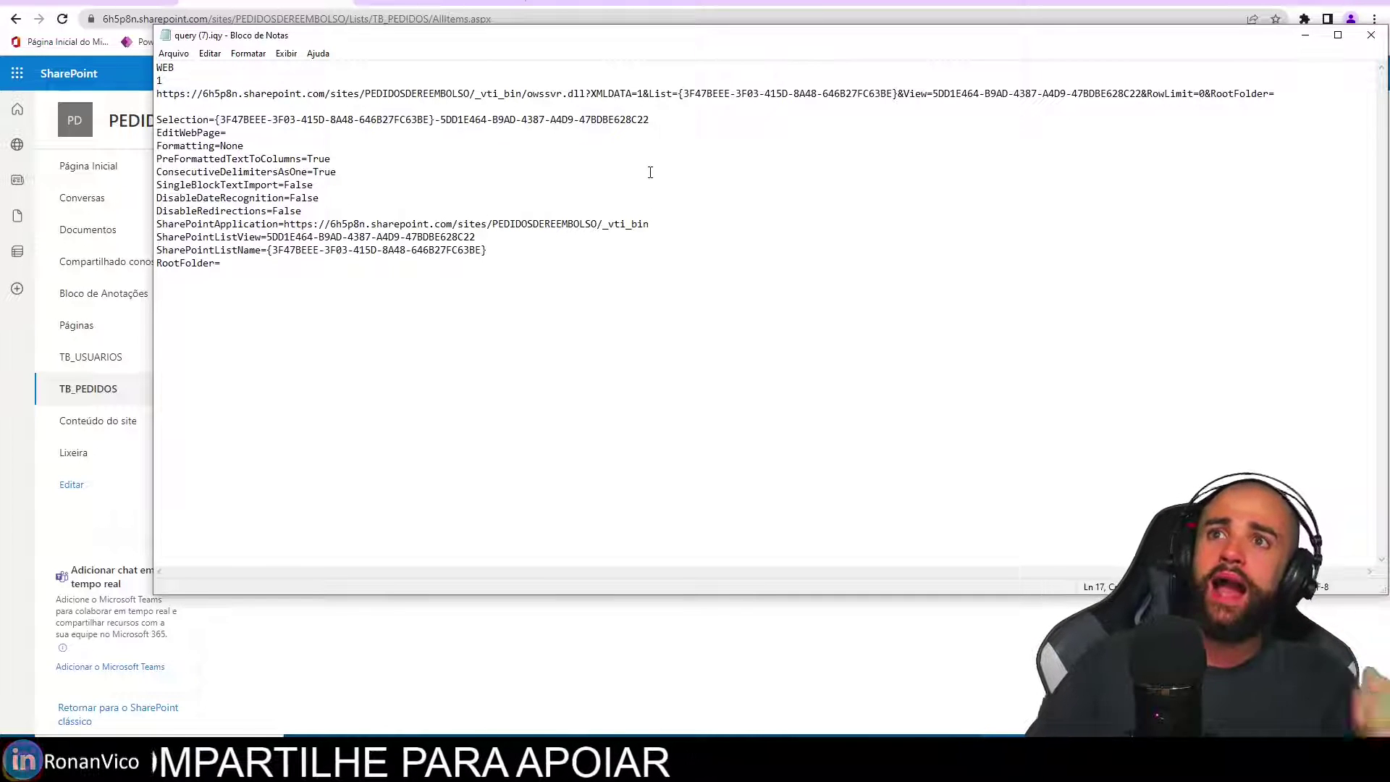
pyautogui.click(269, 108)
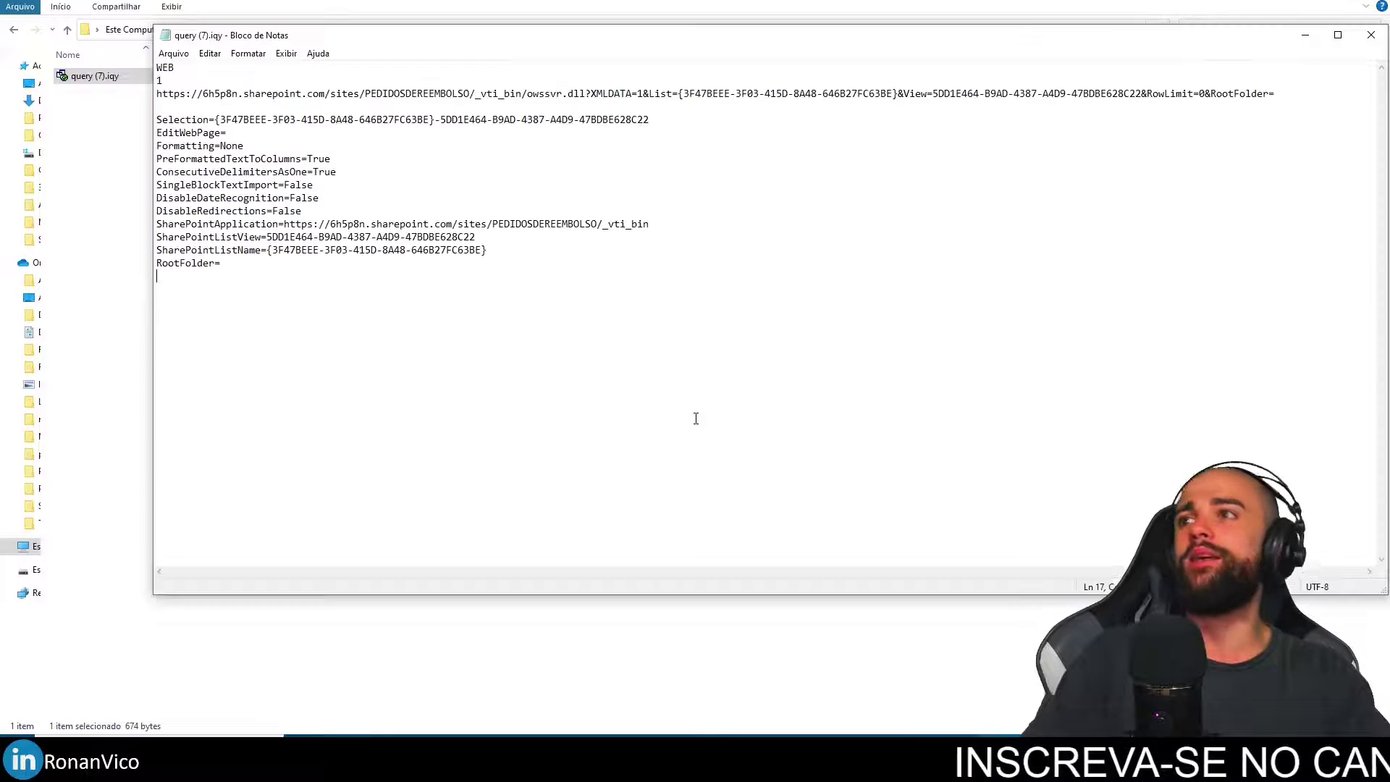
pyautogui.moveTo(696, 415); pyautogui.dragTo(202, 93)
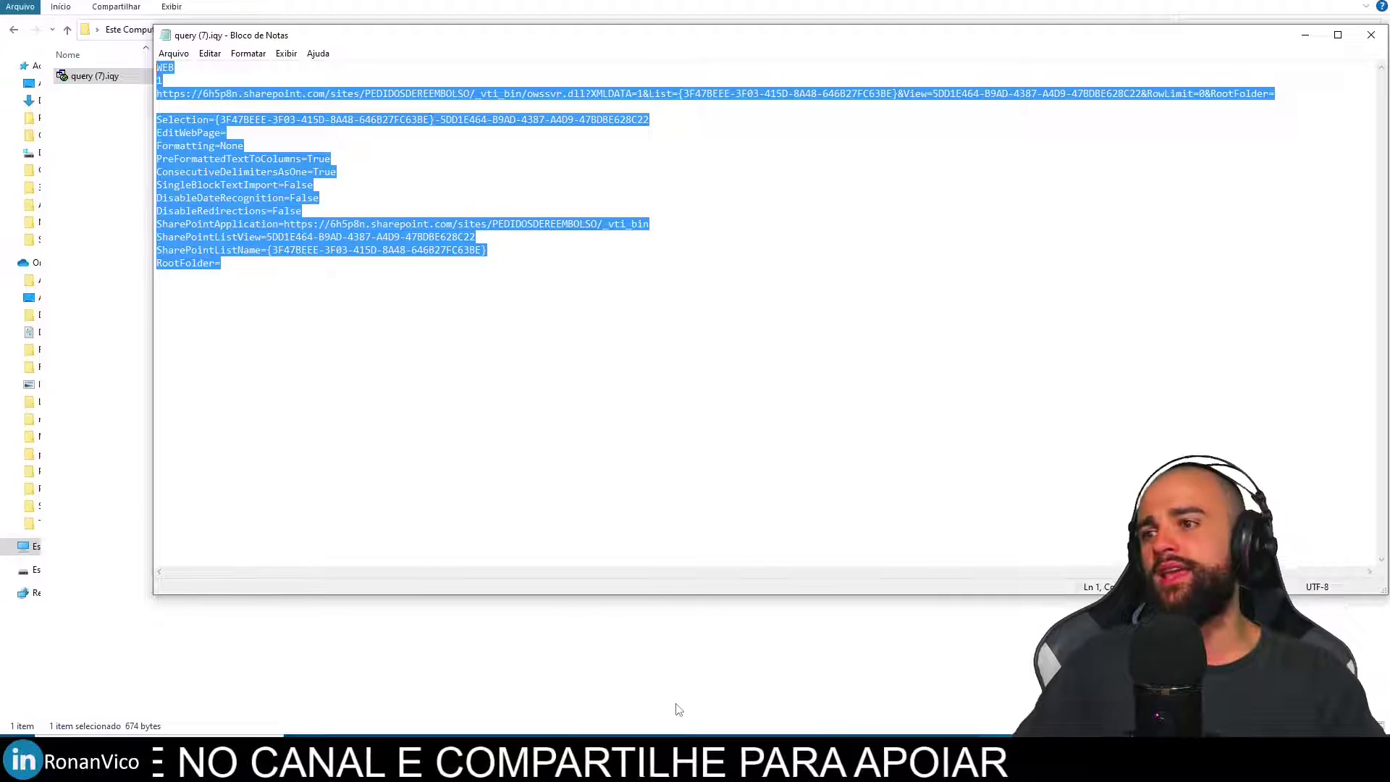
pyautogui.click(677, 760)
# Go to office.com in a new tab and launch Power Automate from the apps list.
pyautogui.hotkey('ctrl', 't')
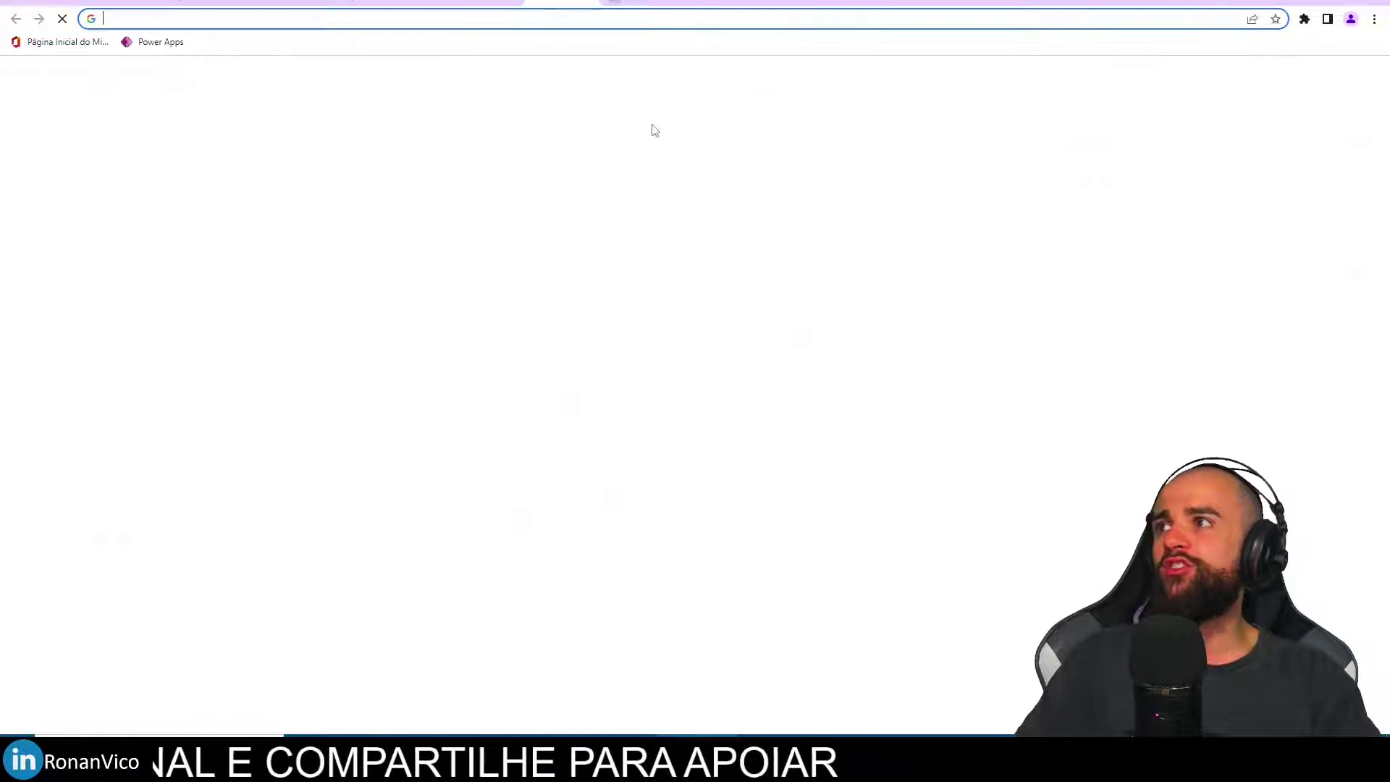
pyautogui.click(69, 42)
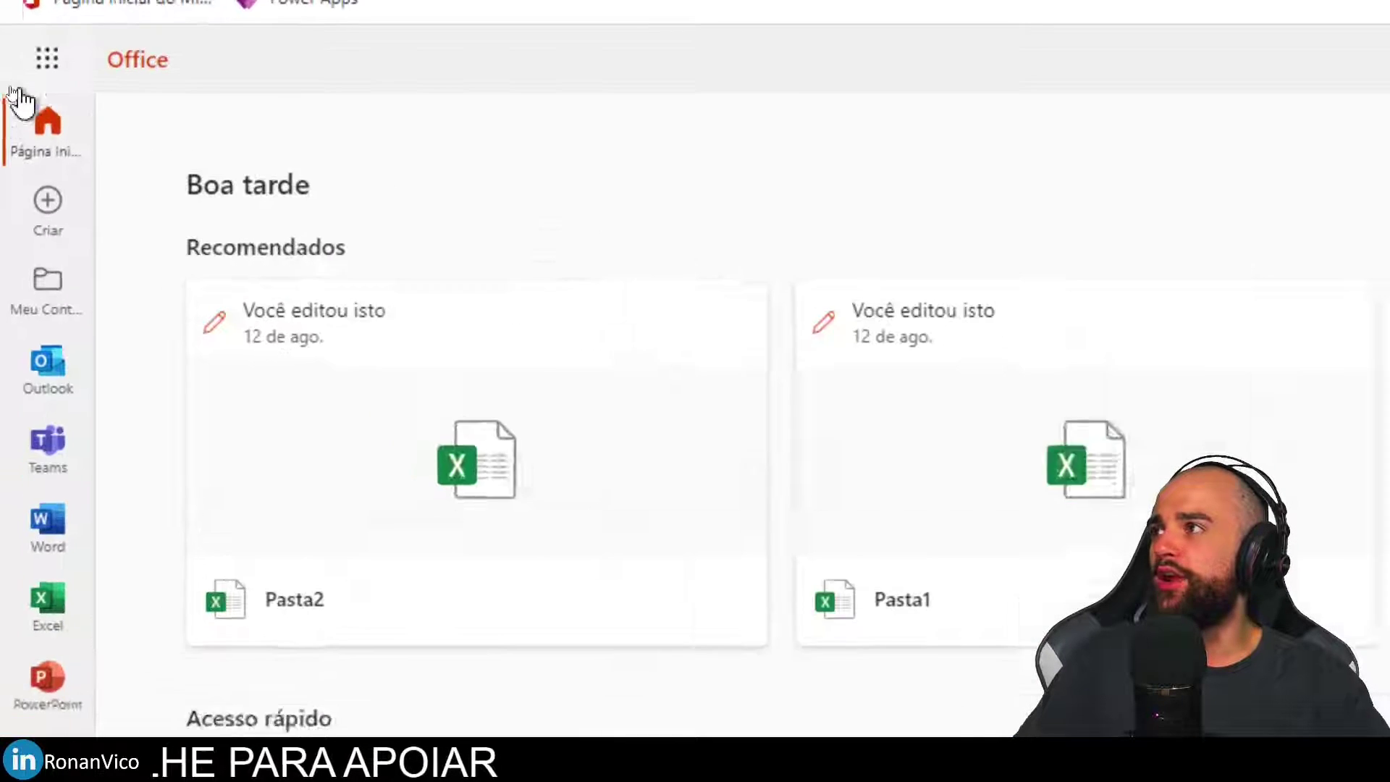
pyautogui.click(24, 73)
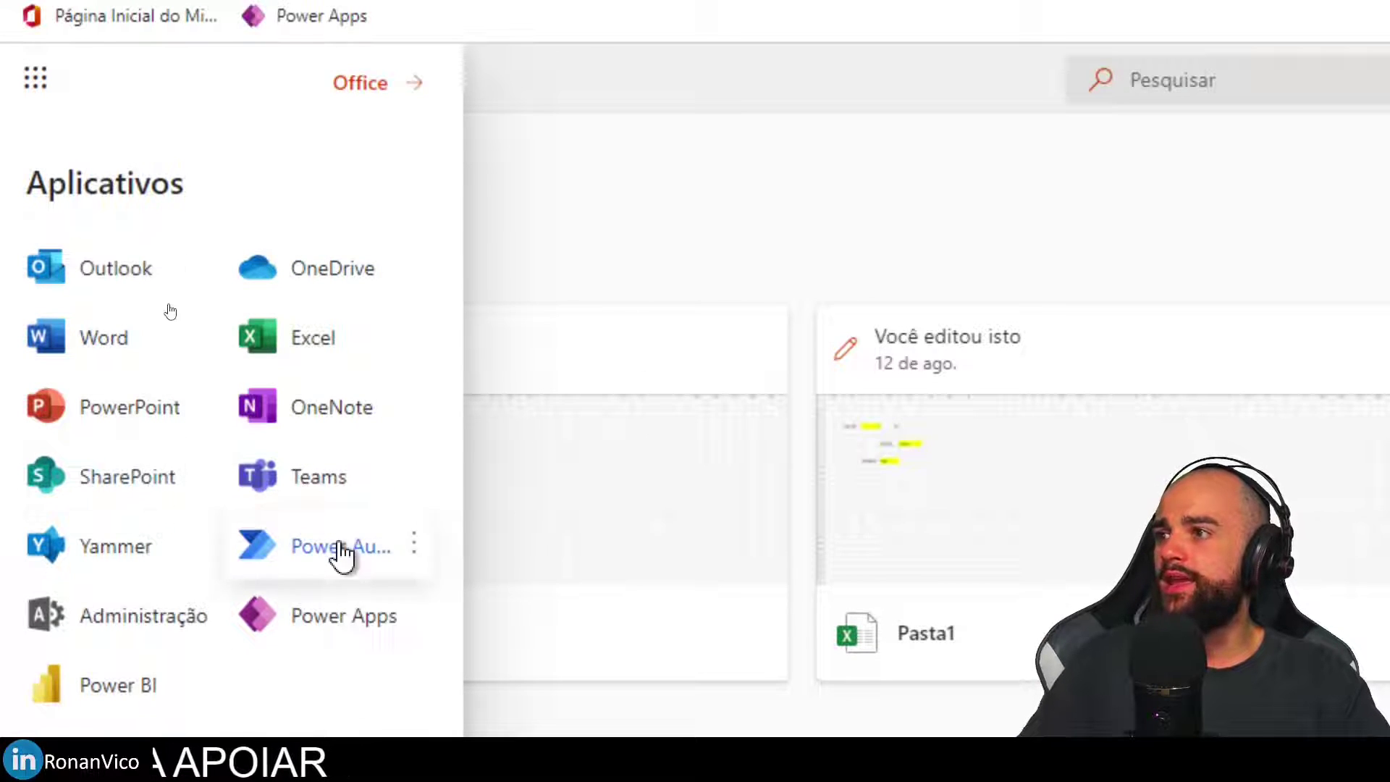
pyautogui.click(340, 545)
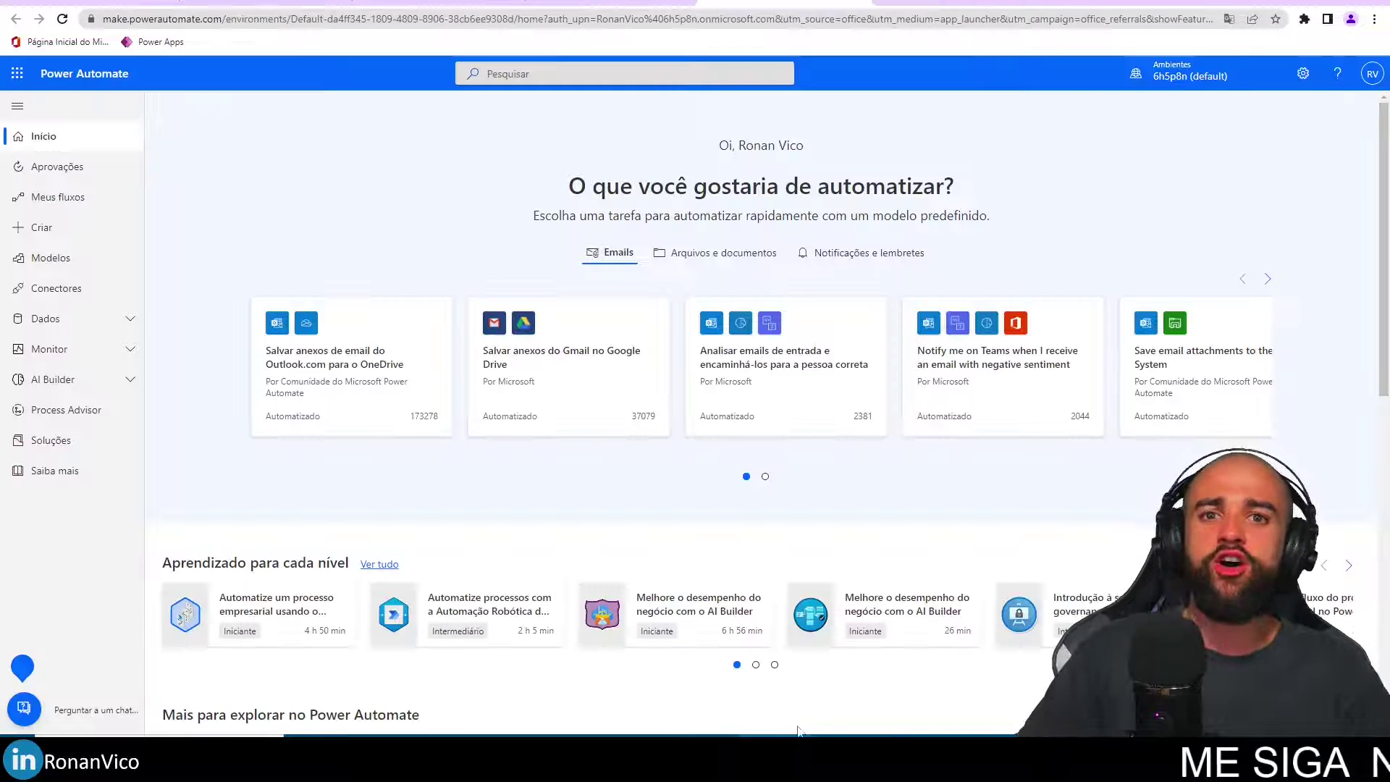
# Create the instant flow 'Exportar SP List para Excel' with the Disparar um fluxo manualmente trigger.
pyautogui.click(41, 227)
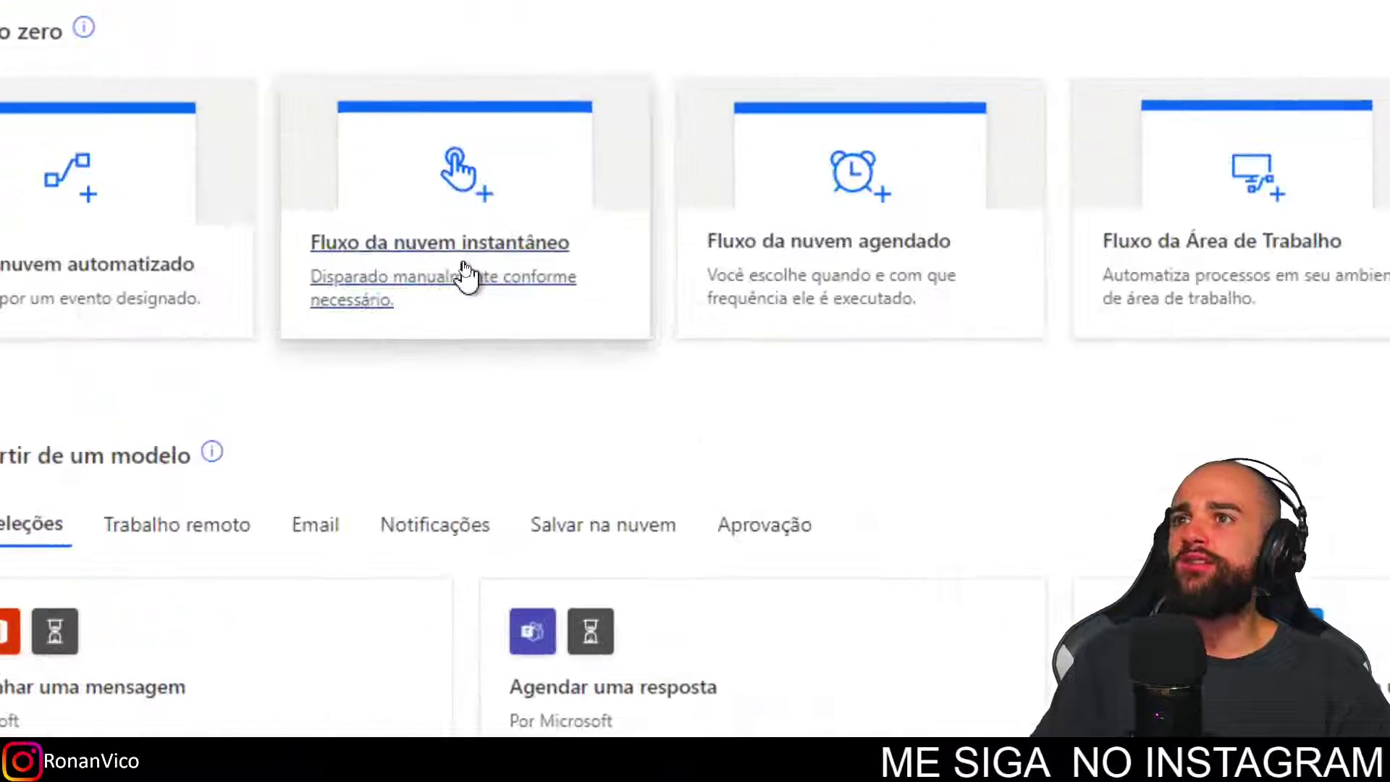
pyautogui.click(466, 271)
pyautogui.write('Exportar E')
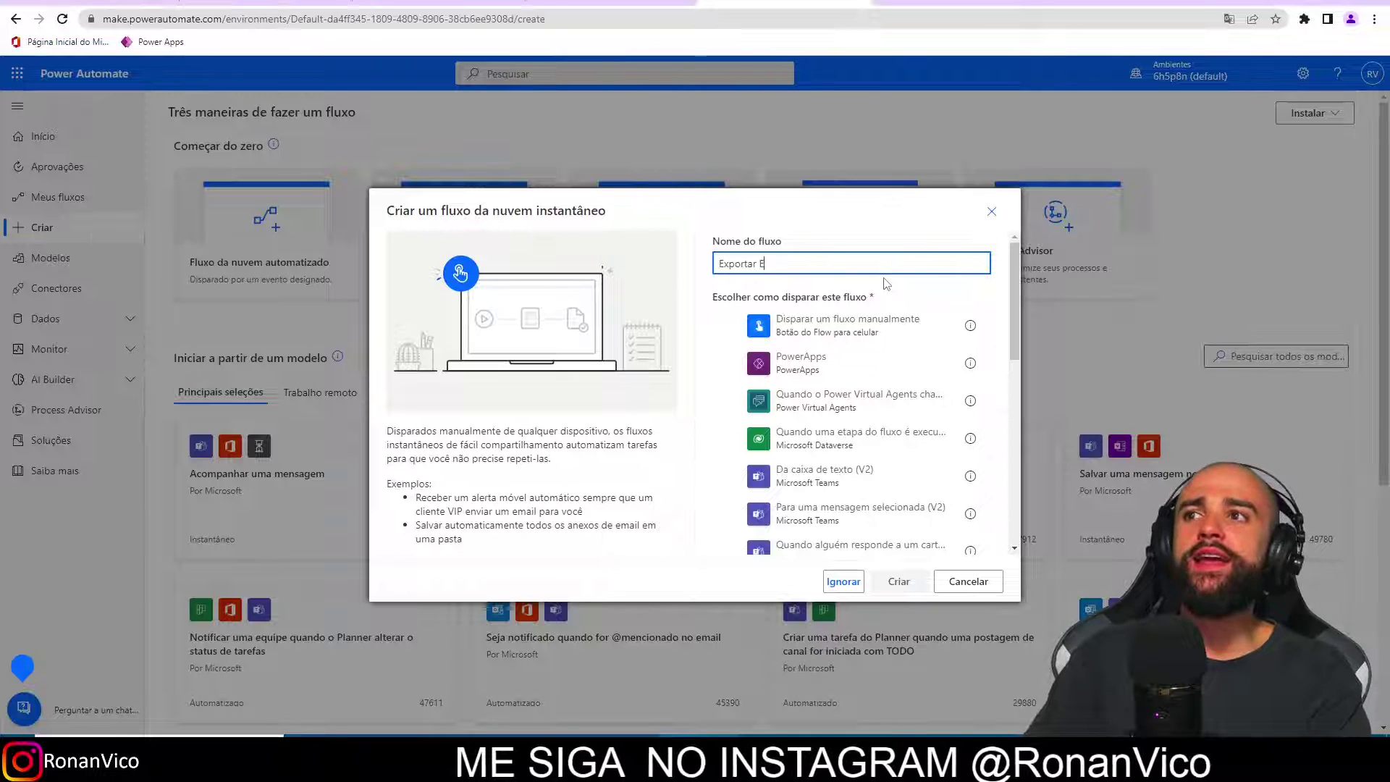
pyautogui.write('xcel')
pyautogui.hotkey('ctrl', 'Left')
pyautogui.write('SP List para')
pyautogui.moveTo(888, 307); pyautogui.dragTo(903, 311)
pyautogui.click(903, 318)
pyautogui.click(899, 582)
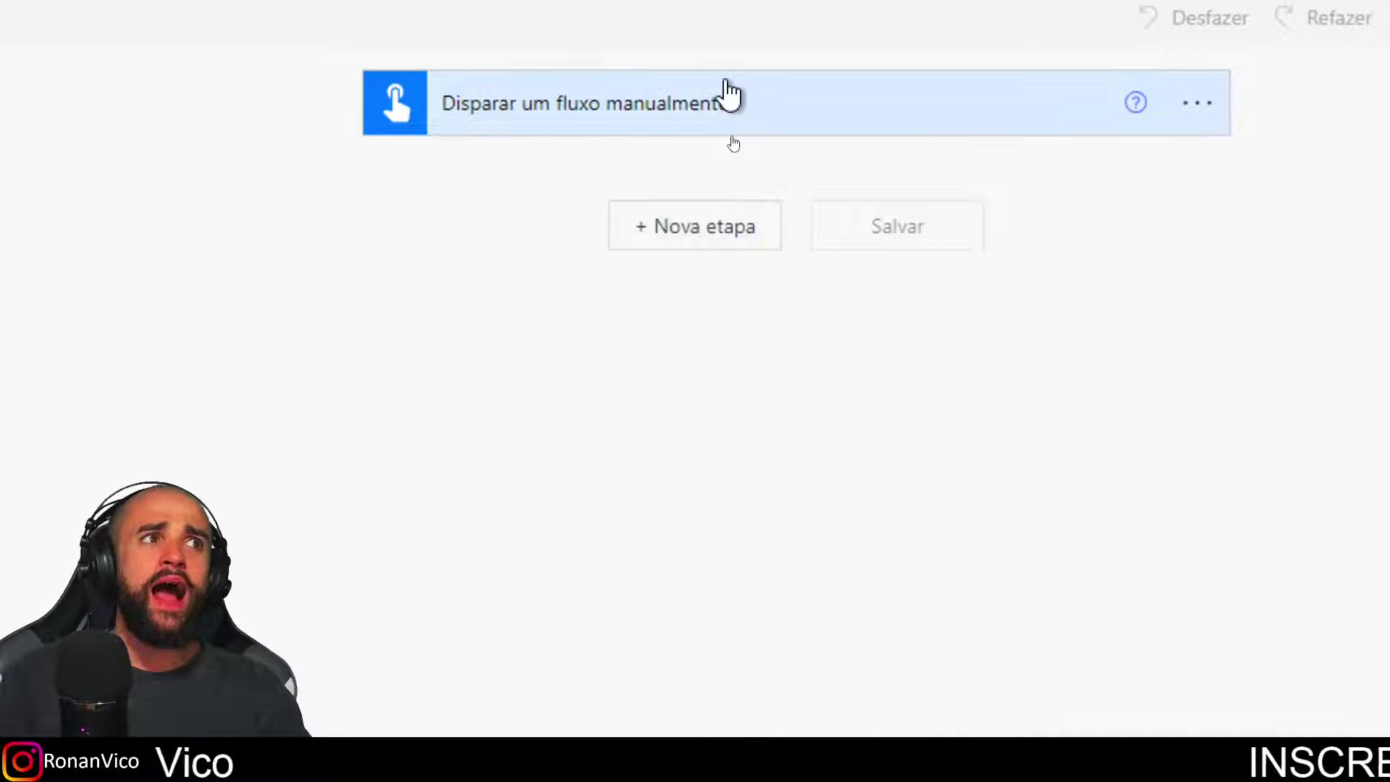
# Add a Compor (Compose) step after the manual trigger.
pyautogui.click(744, 100)
pyautogui.click(740, 332)
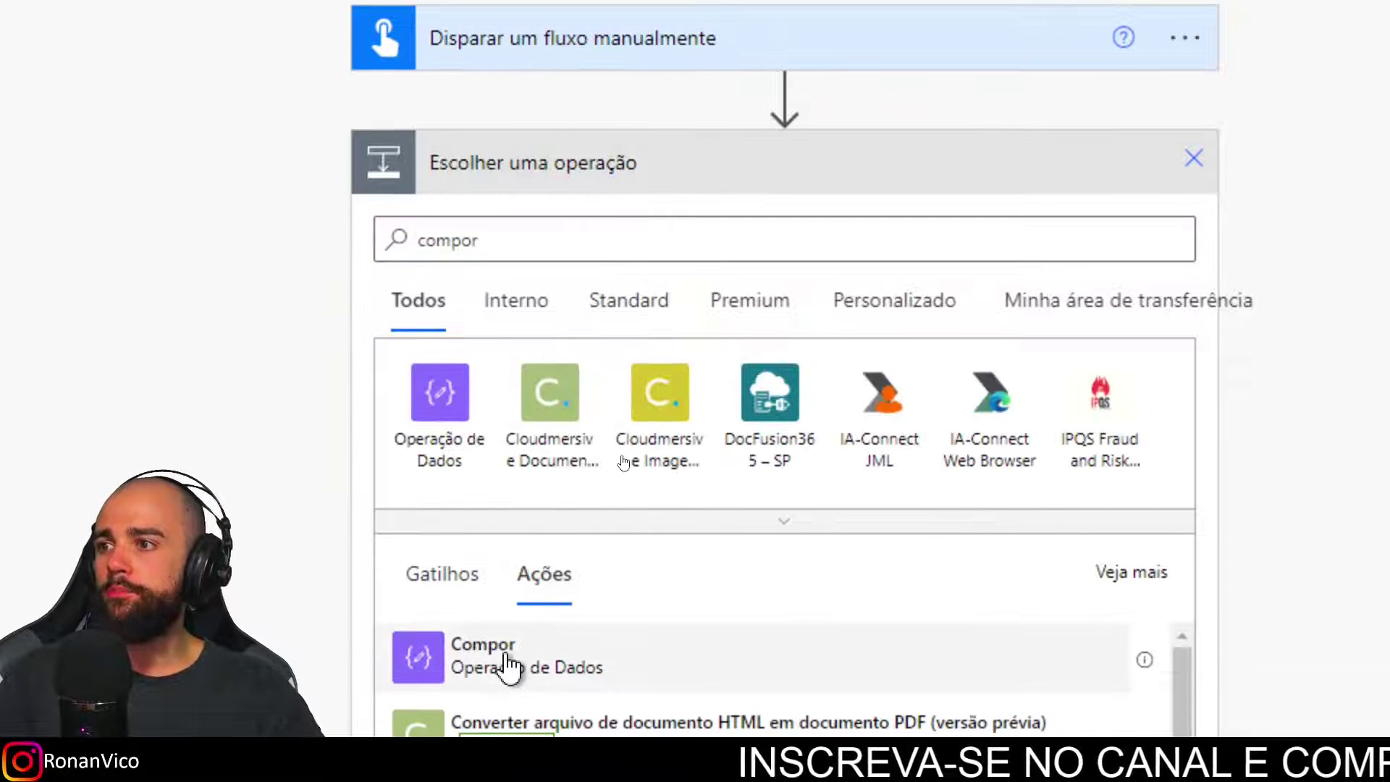
pyautogui.click(506, 662)
pyautogui.press('Return')
pyautogui.press('Return')
pyautogui.press('Return')
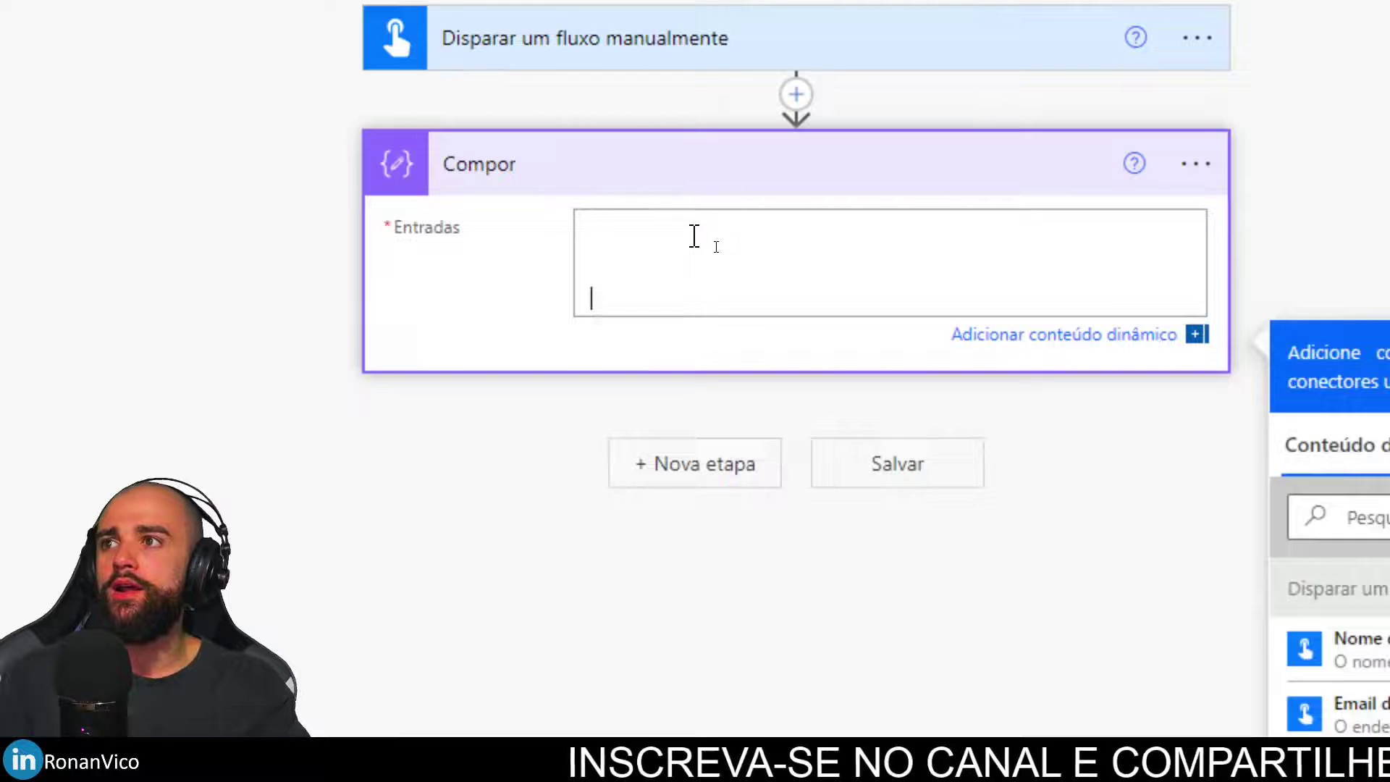
pyautogui.press('Return')
pyautogui.press('Return')
pyautogui.press('Return')
pyautogui.press('Return')
pyautogui.press('Return')
pyautogui.press('Return')
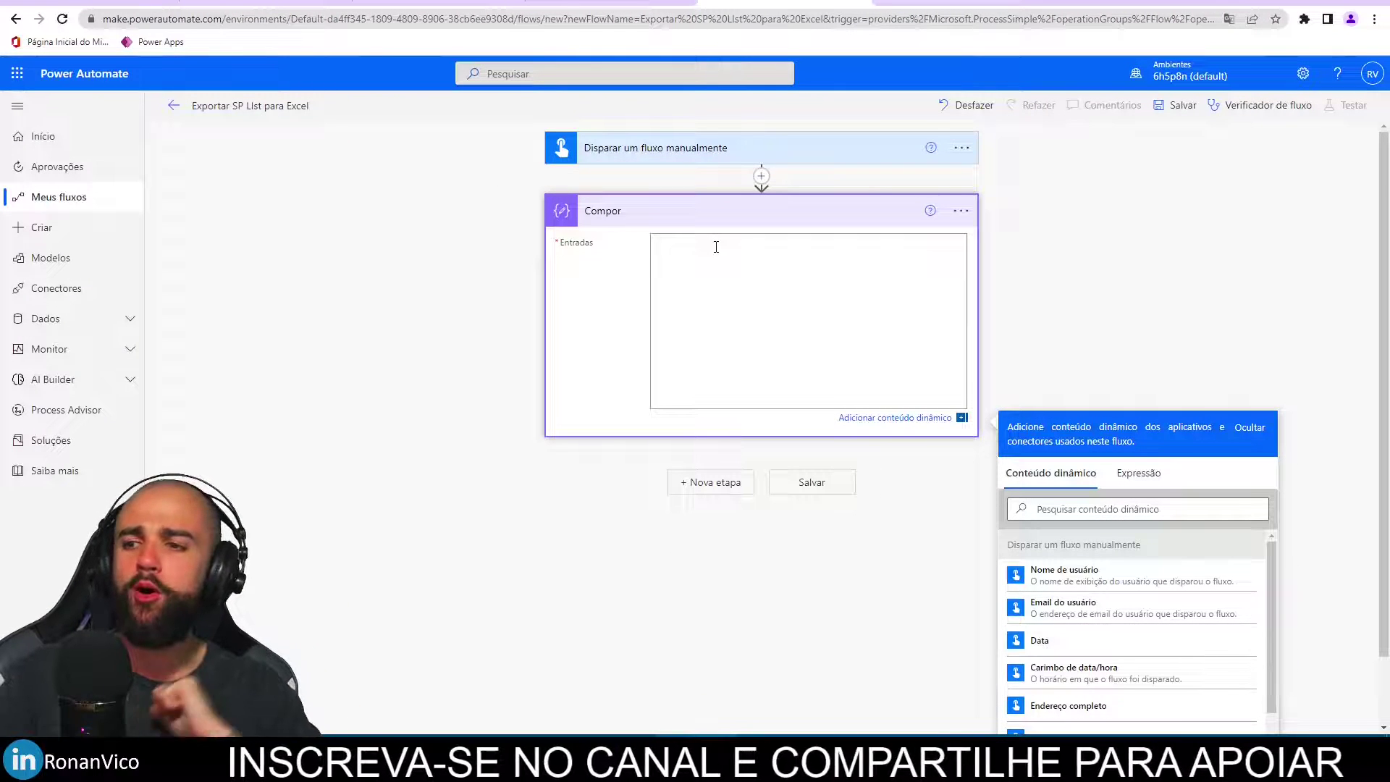
# Rename the Compose step 'Dados que vao dentro do arquivo .iqy' and select the Notepad .iqy text.
pyautogui.click(961, 211)
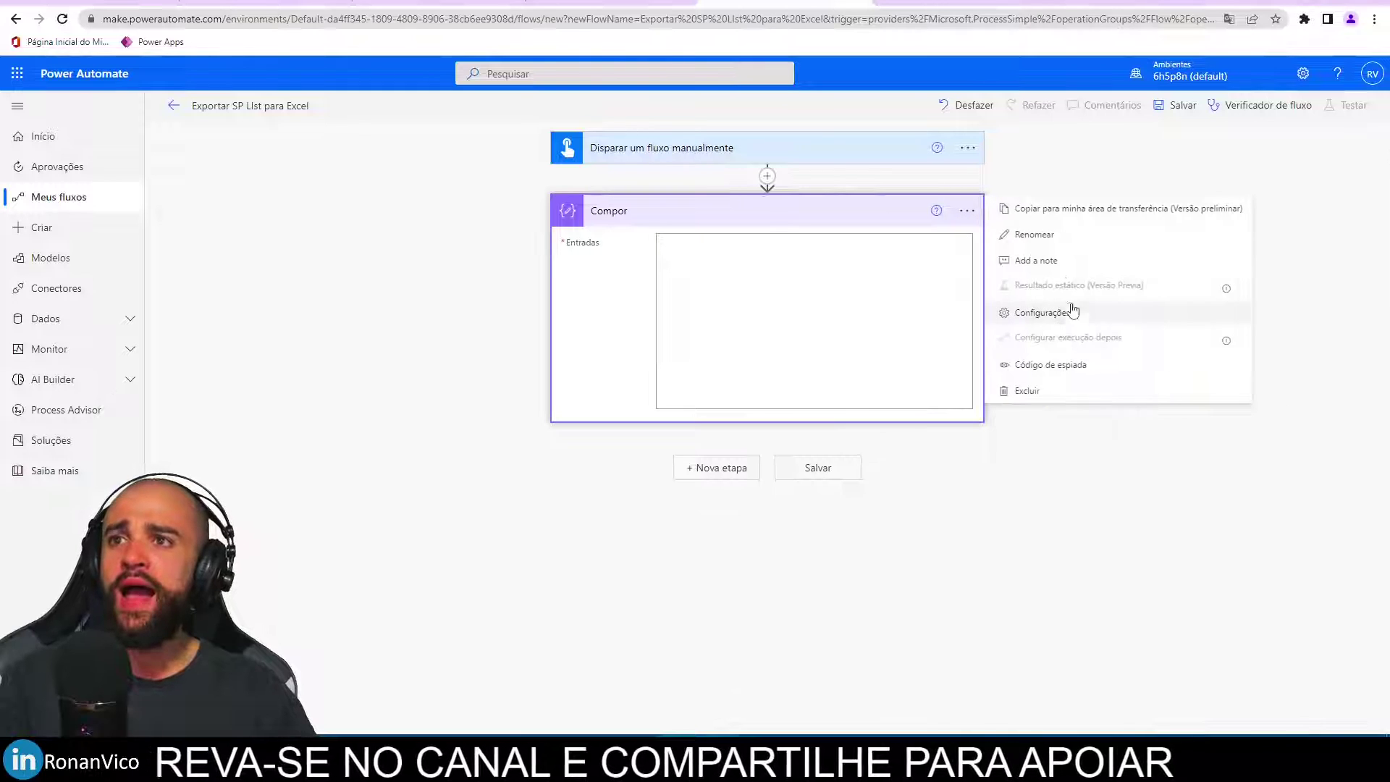
pyautogui.click(1061, 235)
pyautogui.write('Dados que vão dentero')
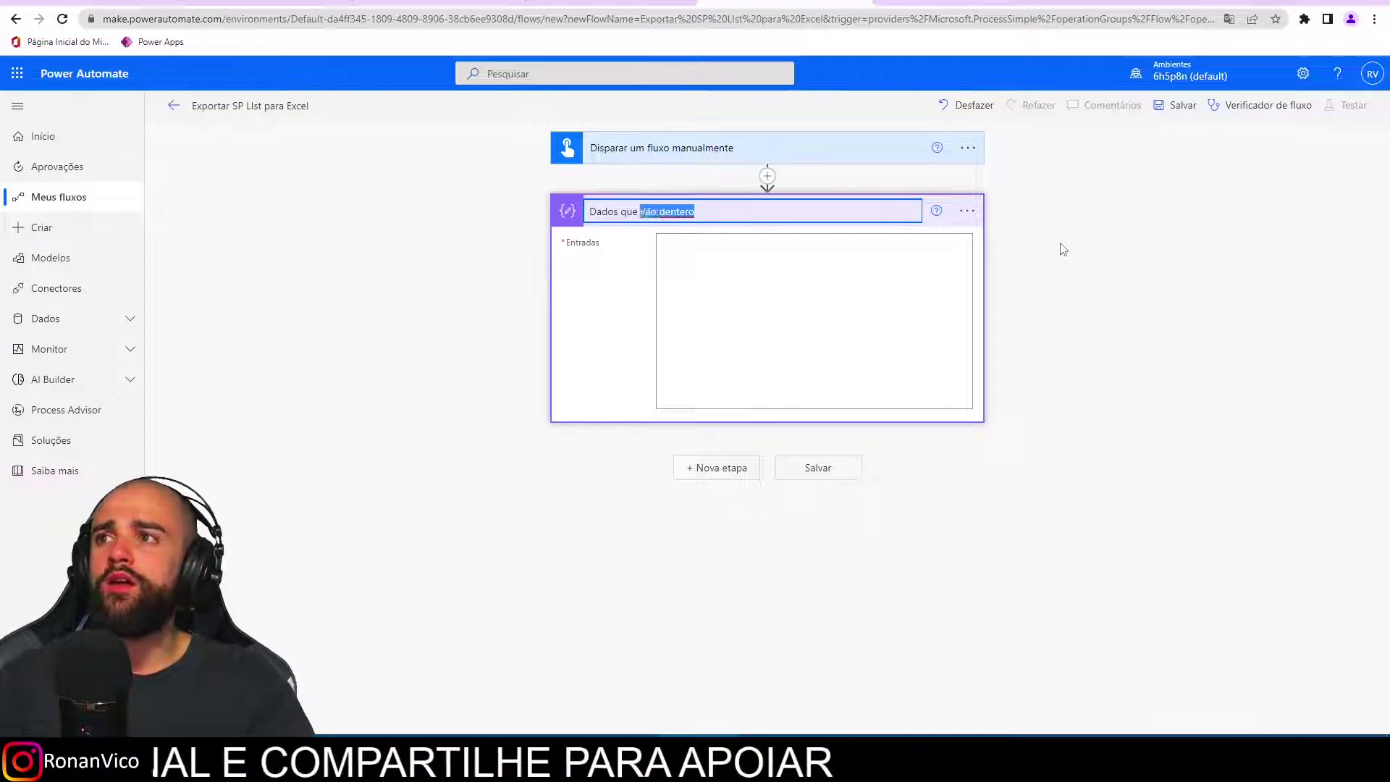
pyautogui.write('ivo .iqy')
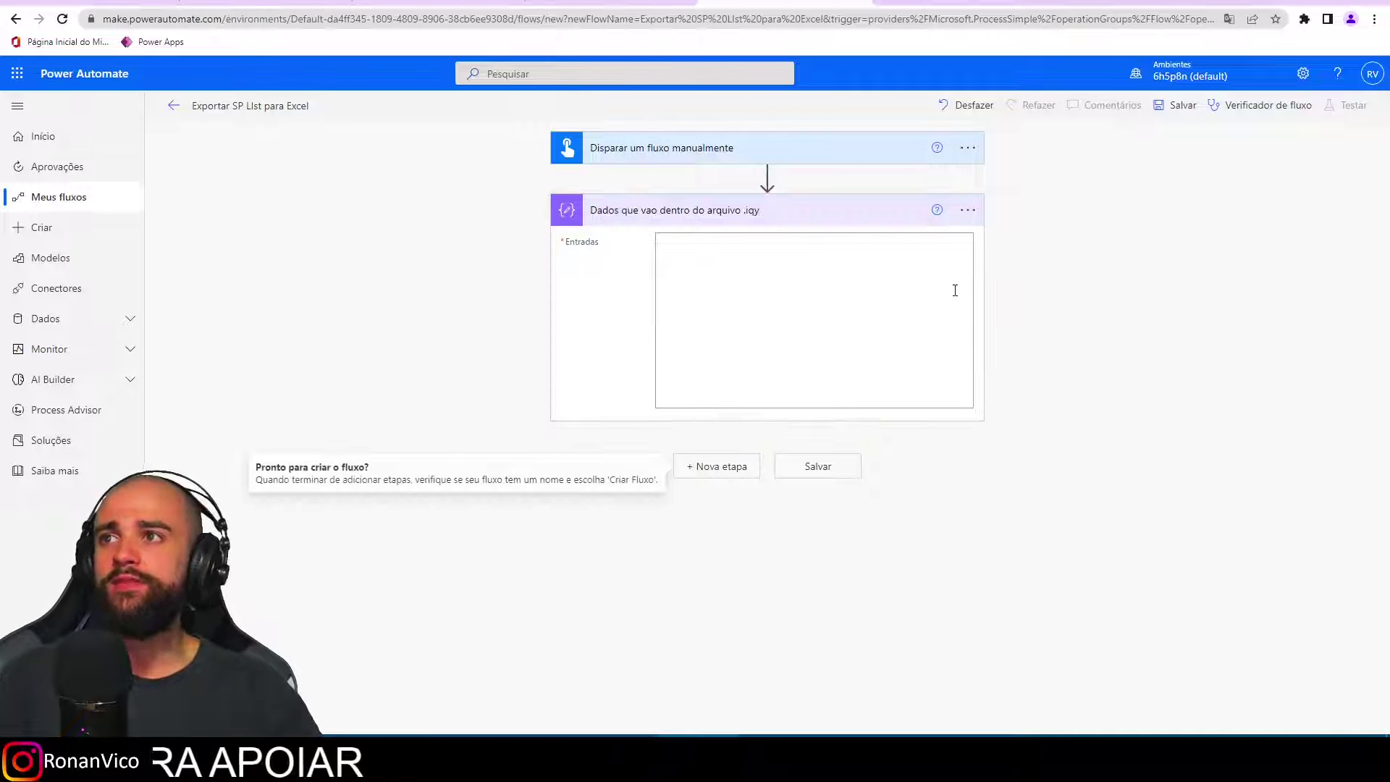
pyautogui.click(954, 290)
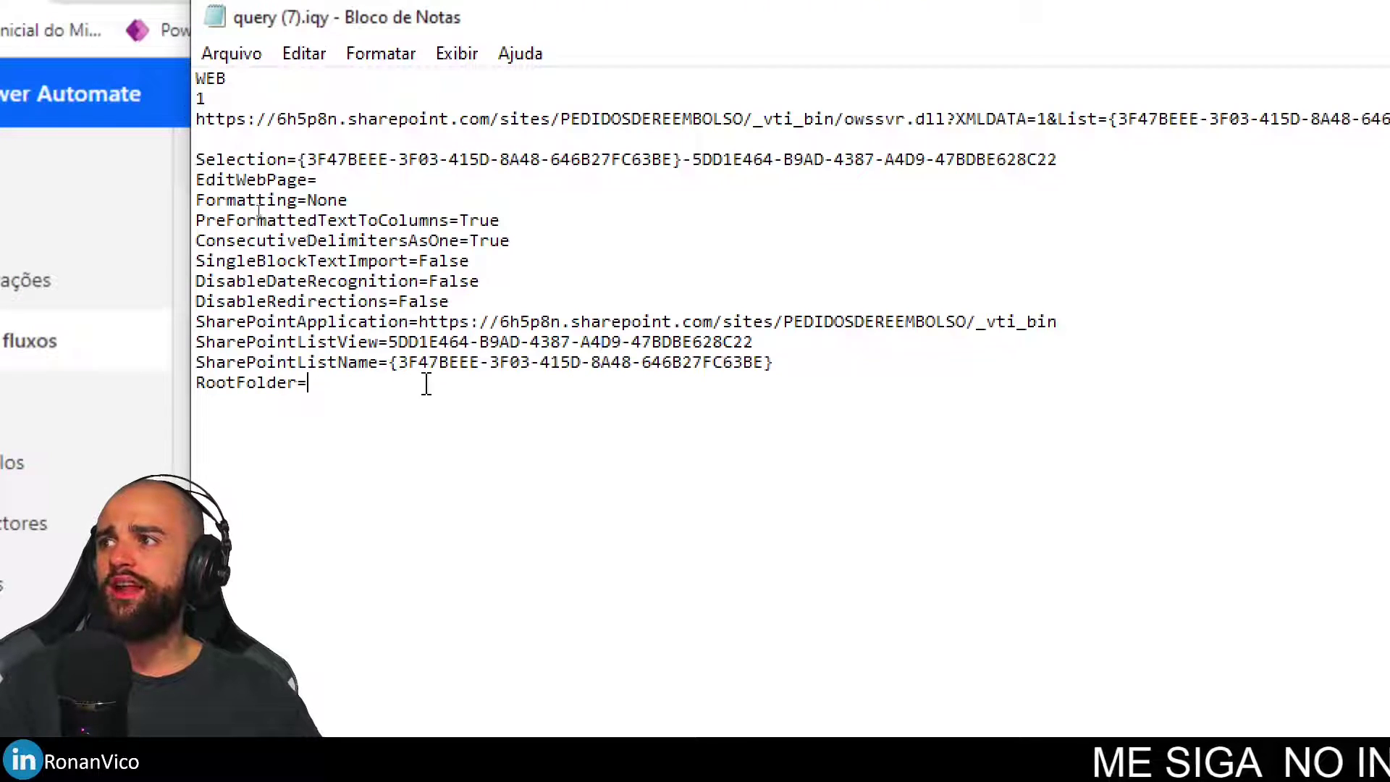
pyautogui.moveTo(427, 384); pyautogui.dragTo(158, 67)
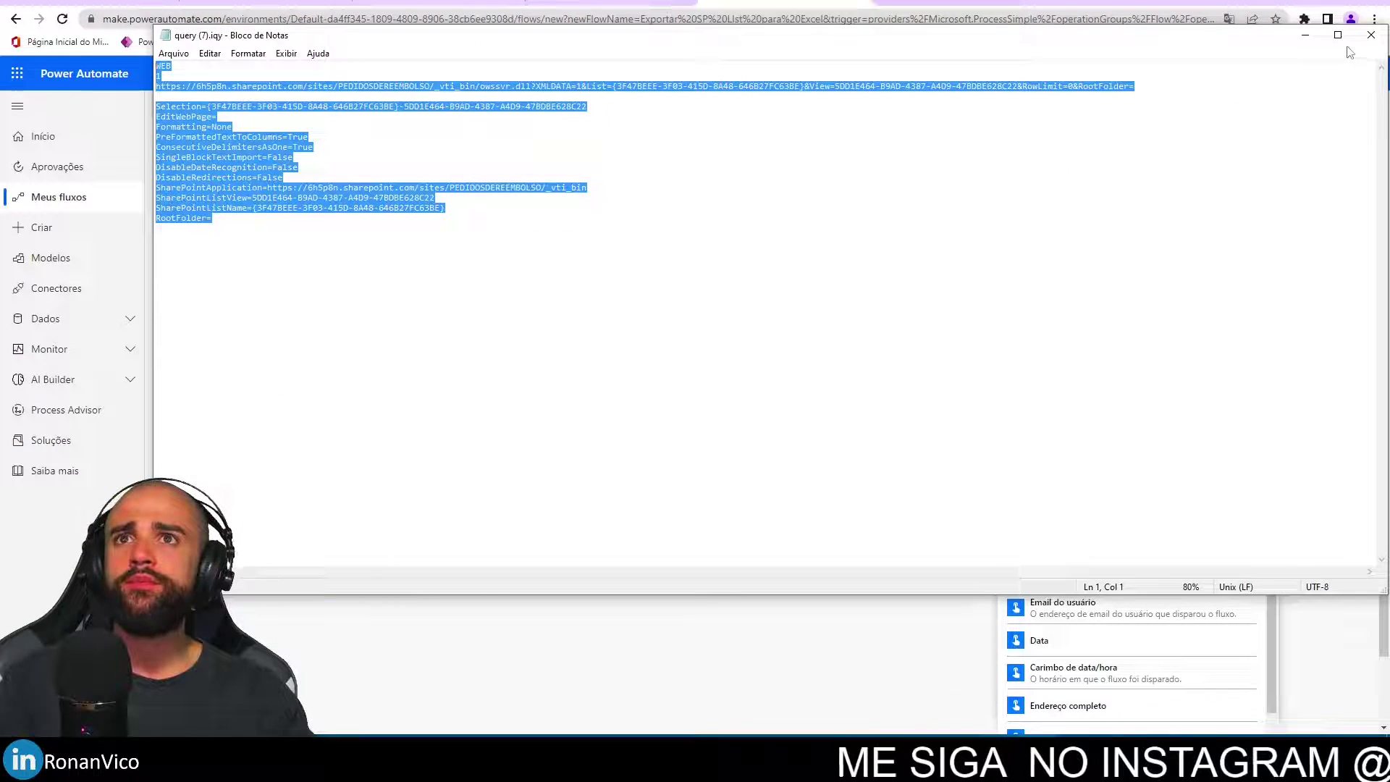
# Paste the copied .iqy query text into the Compose step's Entradas field.
pyautogui.click(1371, 35)
pyautogui.click(785, 351)
pyautogui.hotkey('ctrl', 'v')
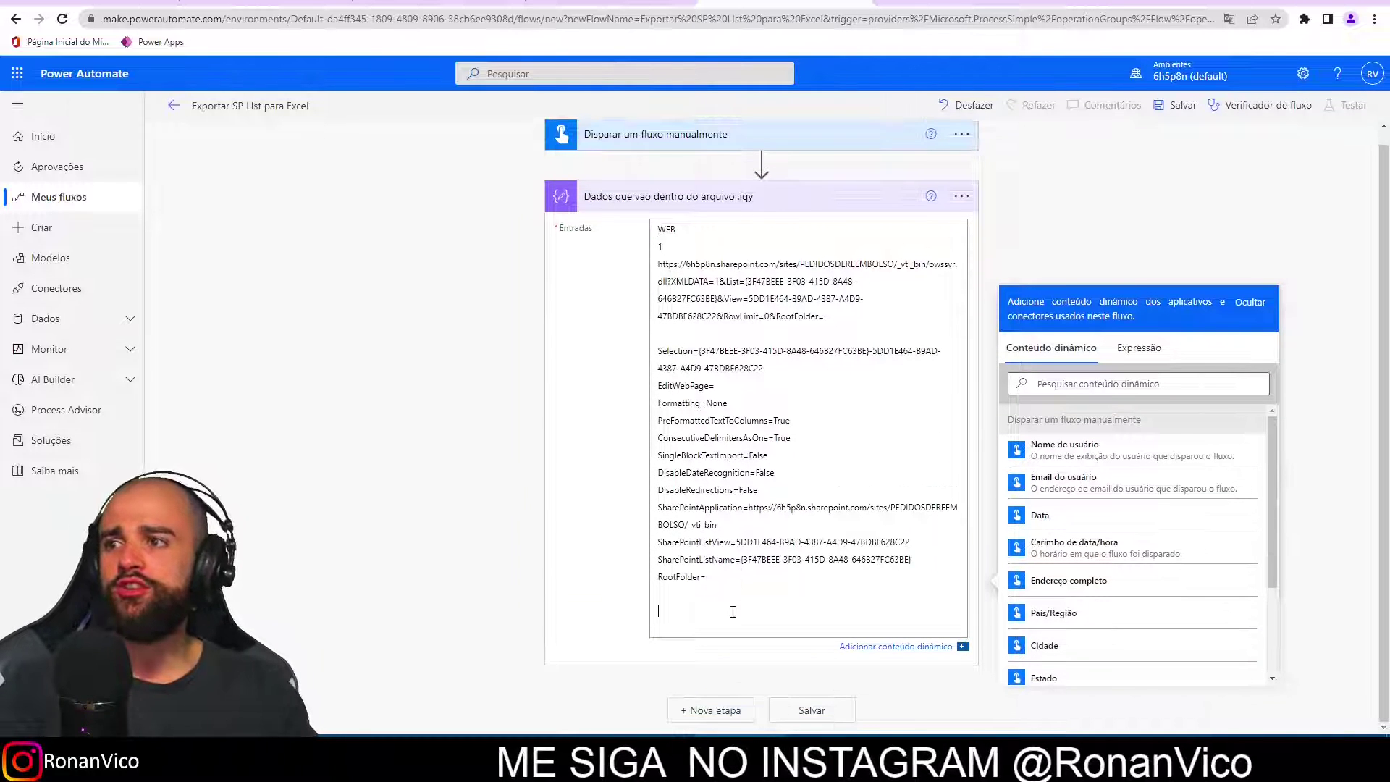
pyautogui.click(1331, 402)
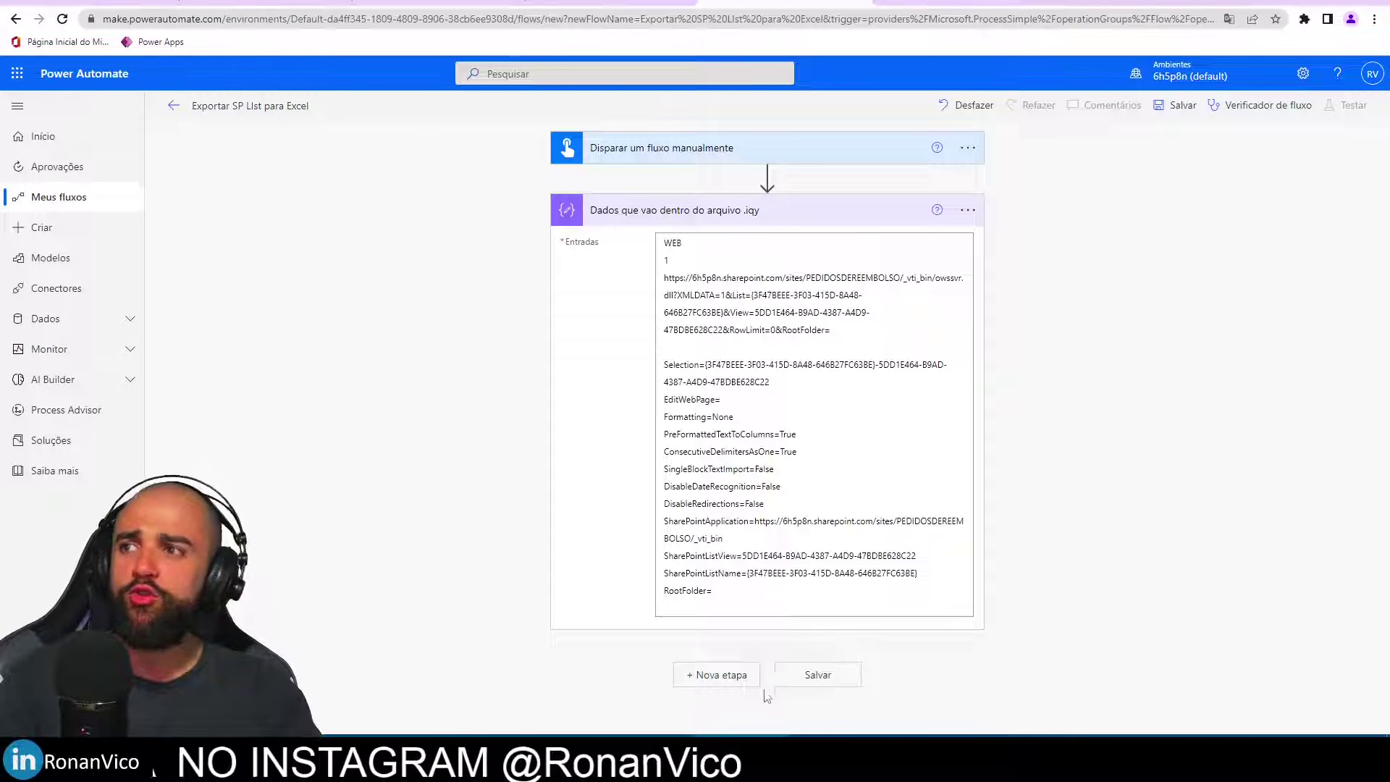
# Add a new step below the .iqy data step and search actions for 'Criar arquivo'.
pyautogui.click(745, 674)
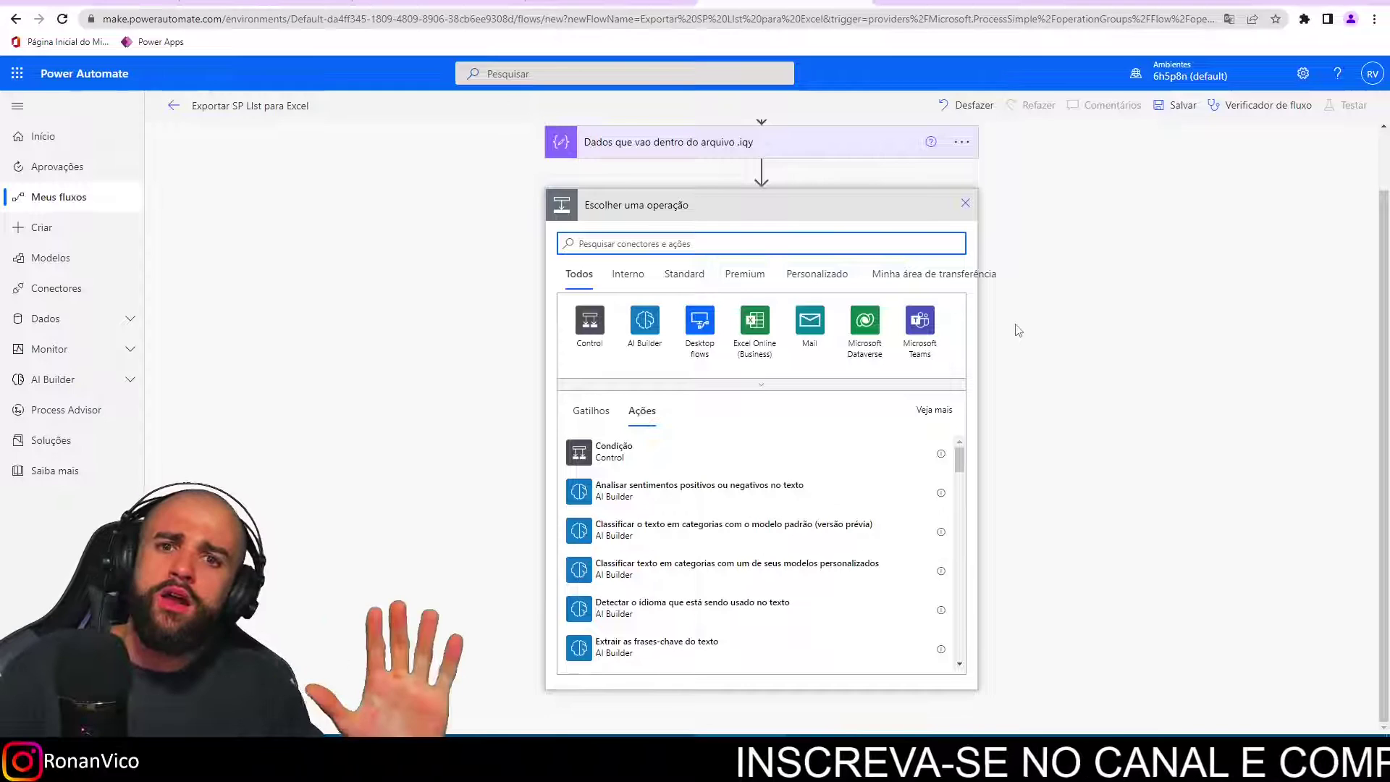
pyautogui.click(299, 3)
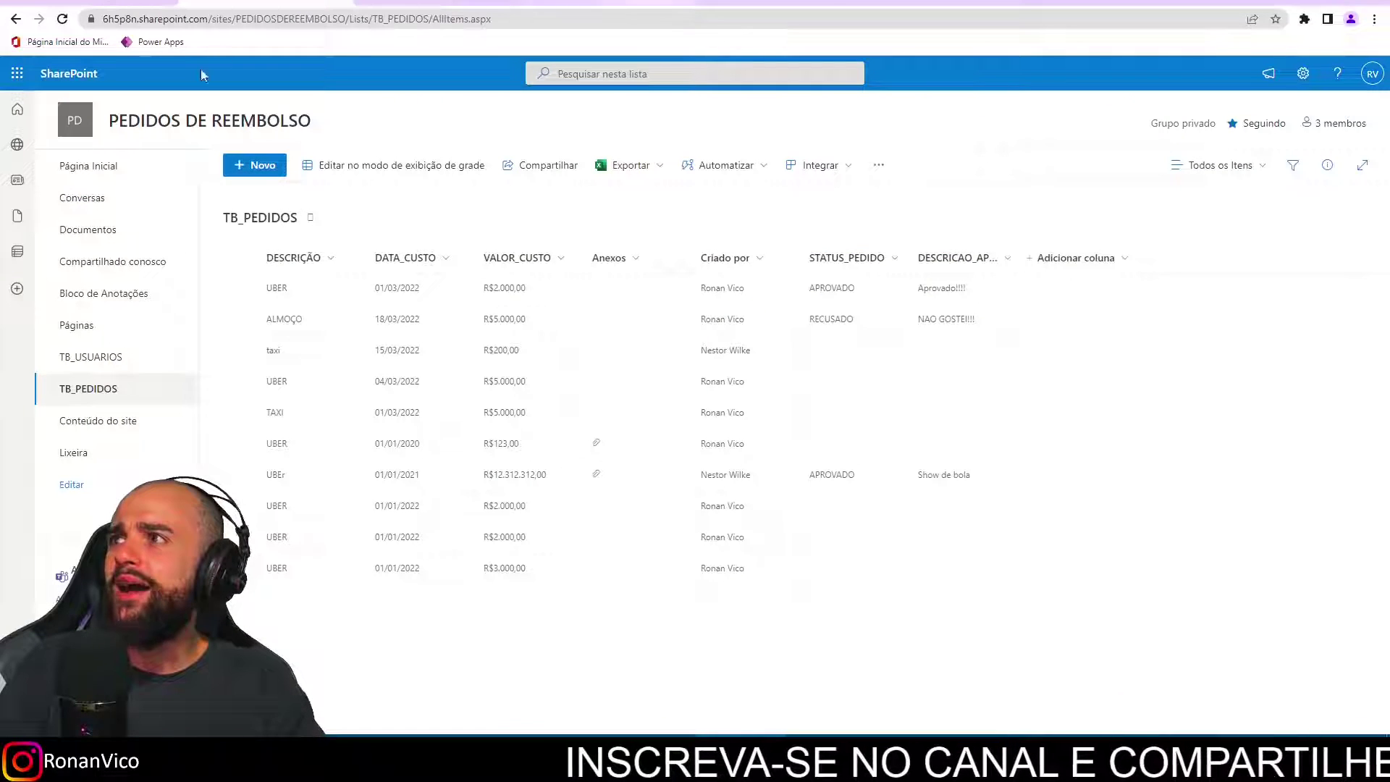
pyautogui.click(742, 4)
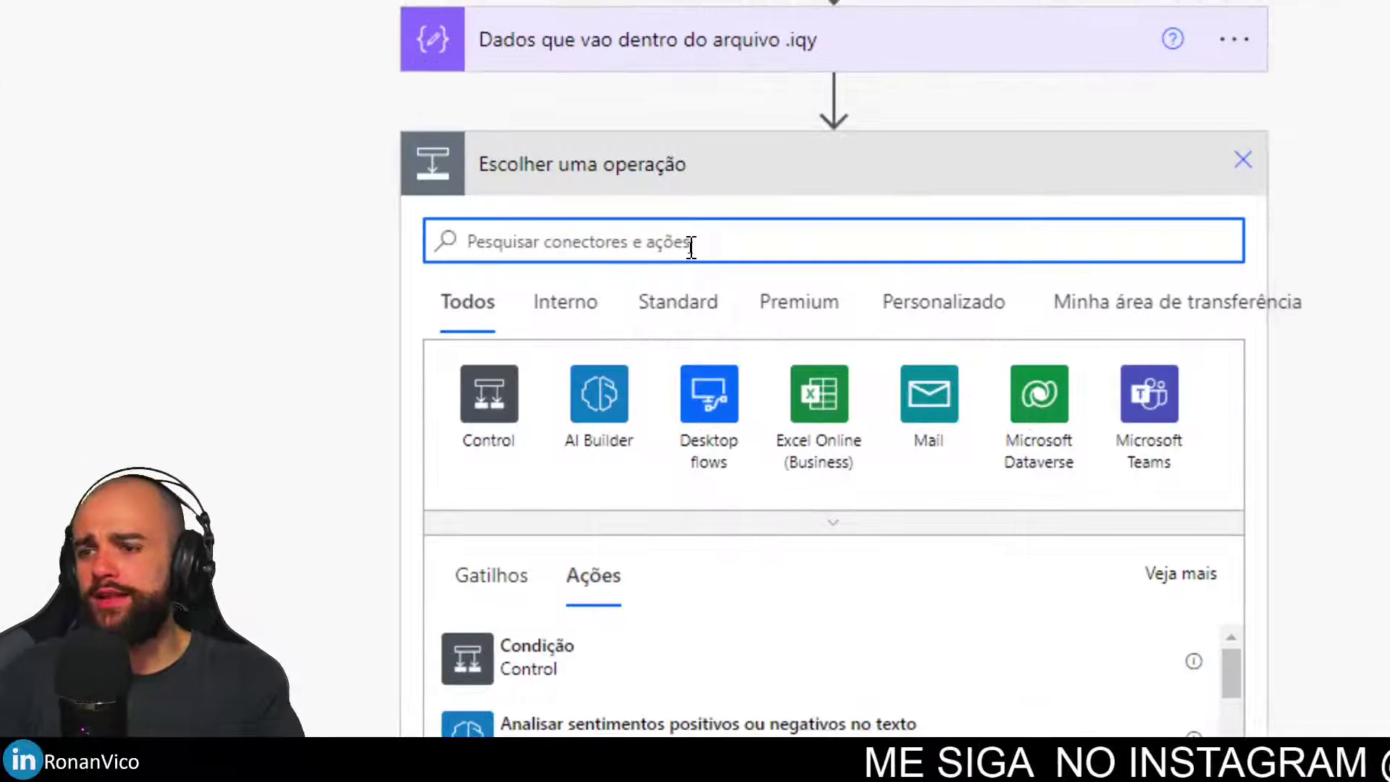
pyautogui.write('Criar arquivop')
pyautogui.press('BackSpace')
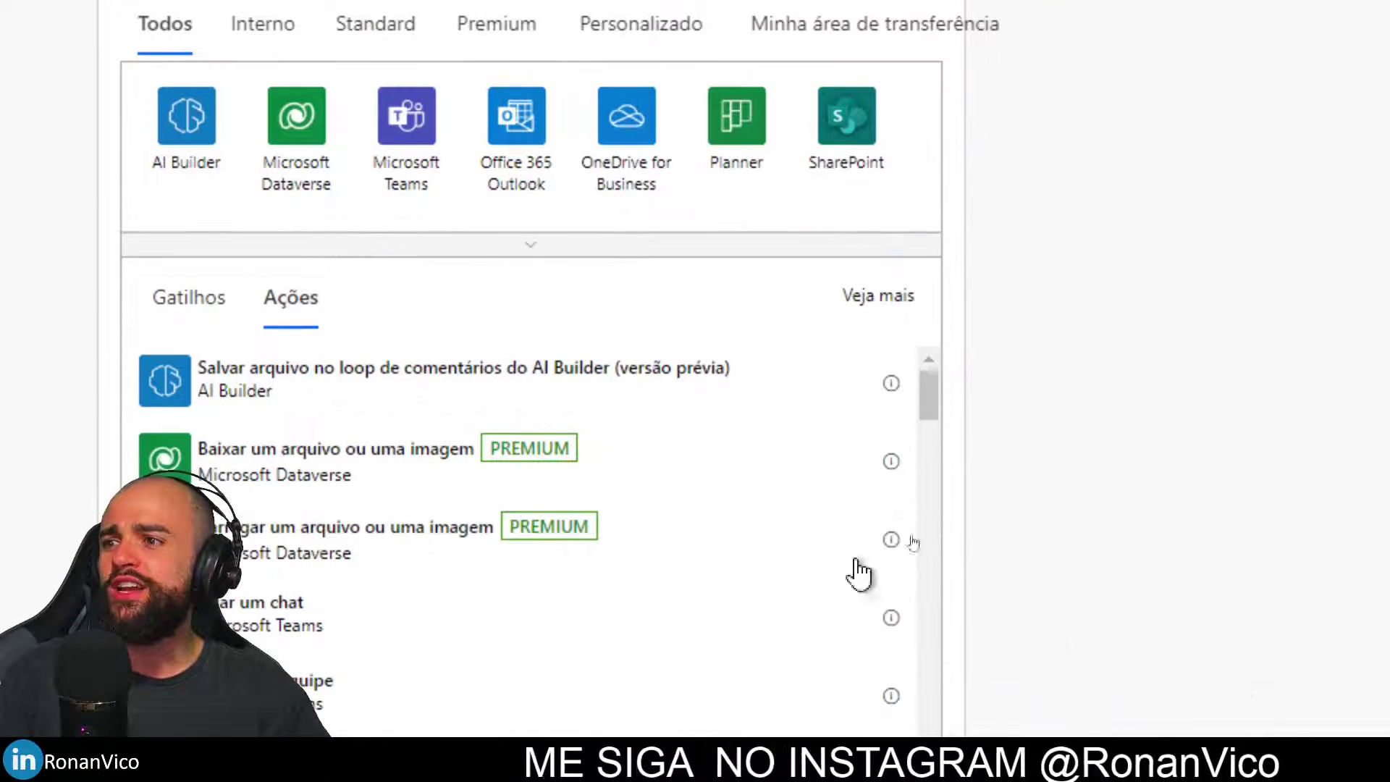
pyautogui.scroll(-3, 481, 528)
pyautogui.scroll(-1, 684, 560)
pyautogui.scroll(-2, 590, 564)
pyautogui.scroll(-2, 590, 565)
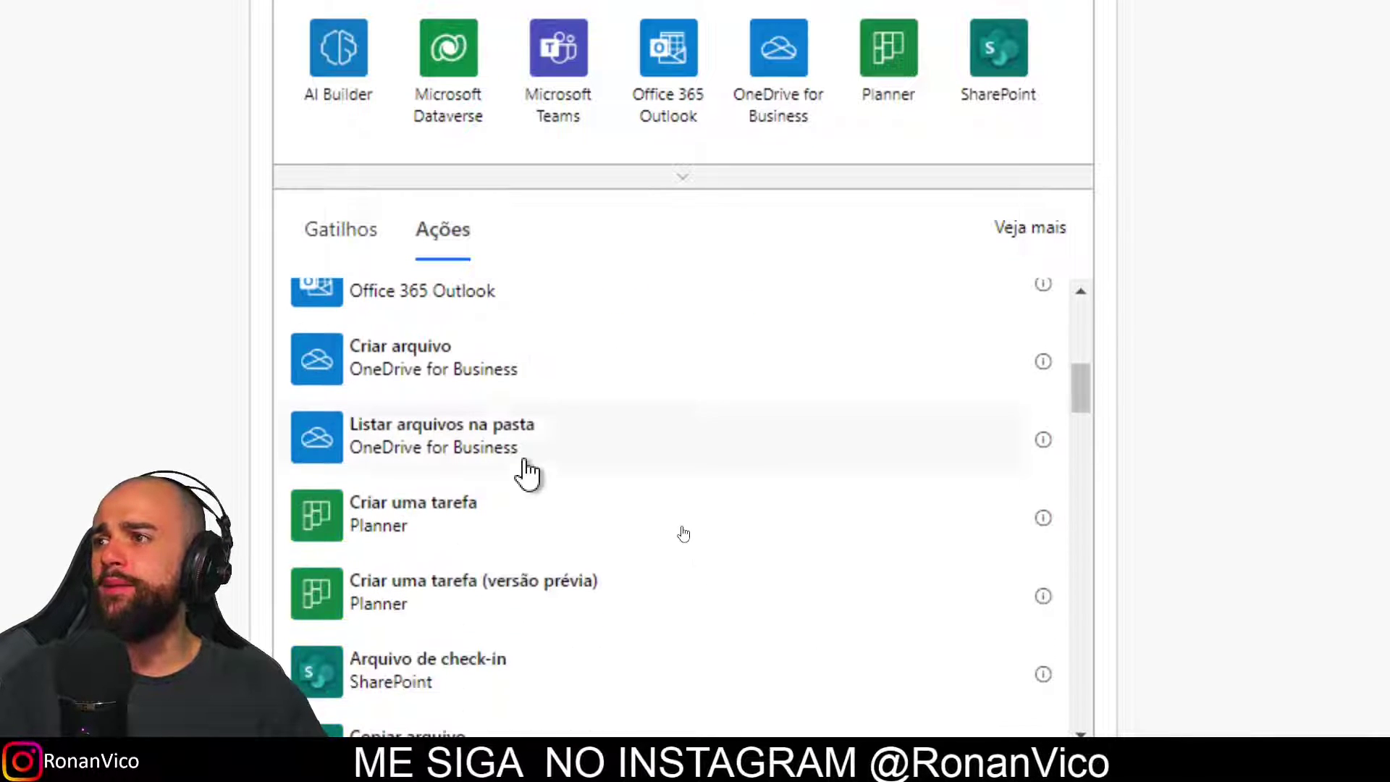
pyautogui.scroll(-4, 520, 556)
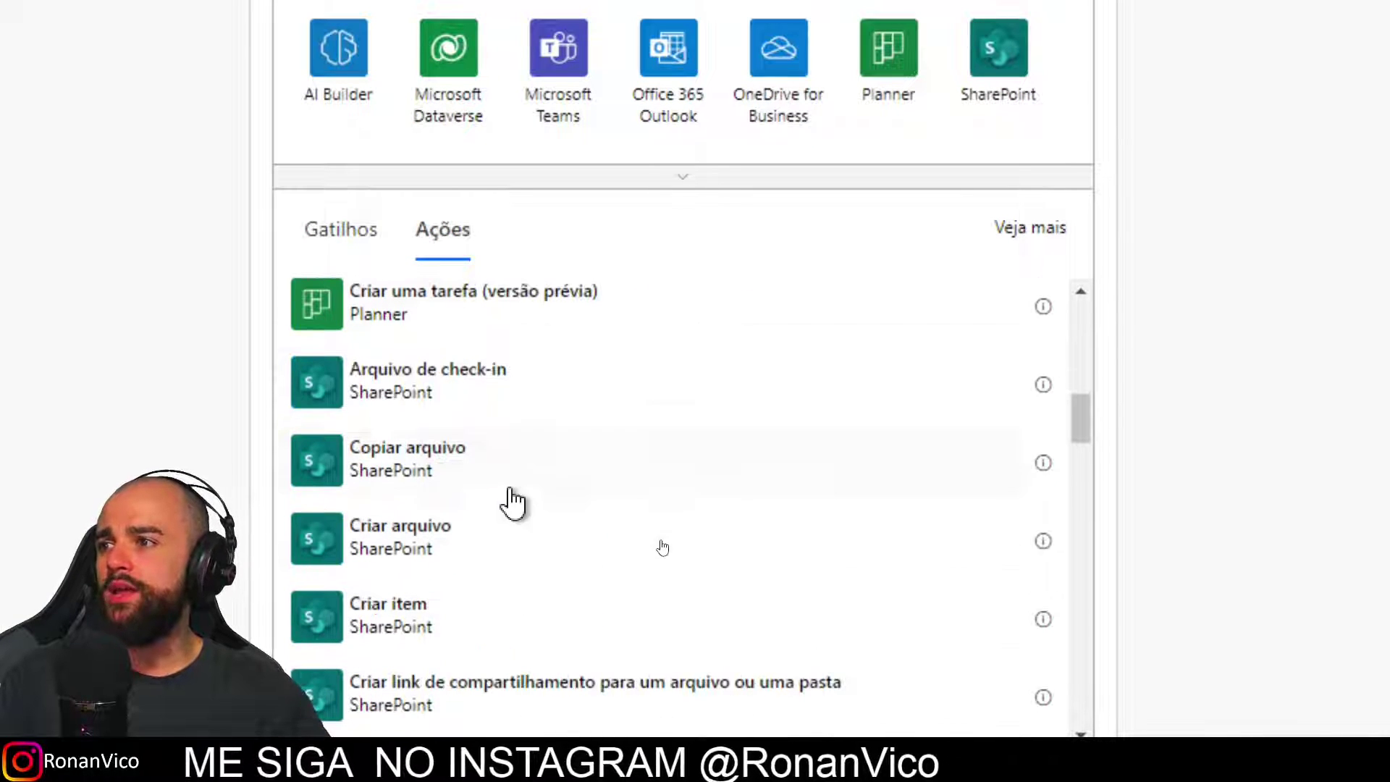
pyautogui.scroll(-2, 482, 548)
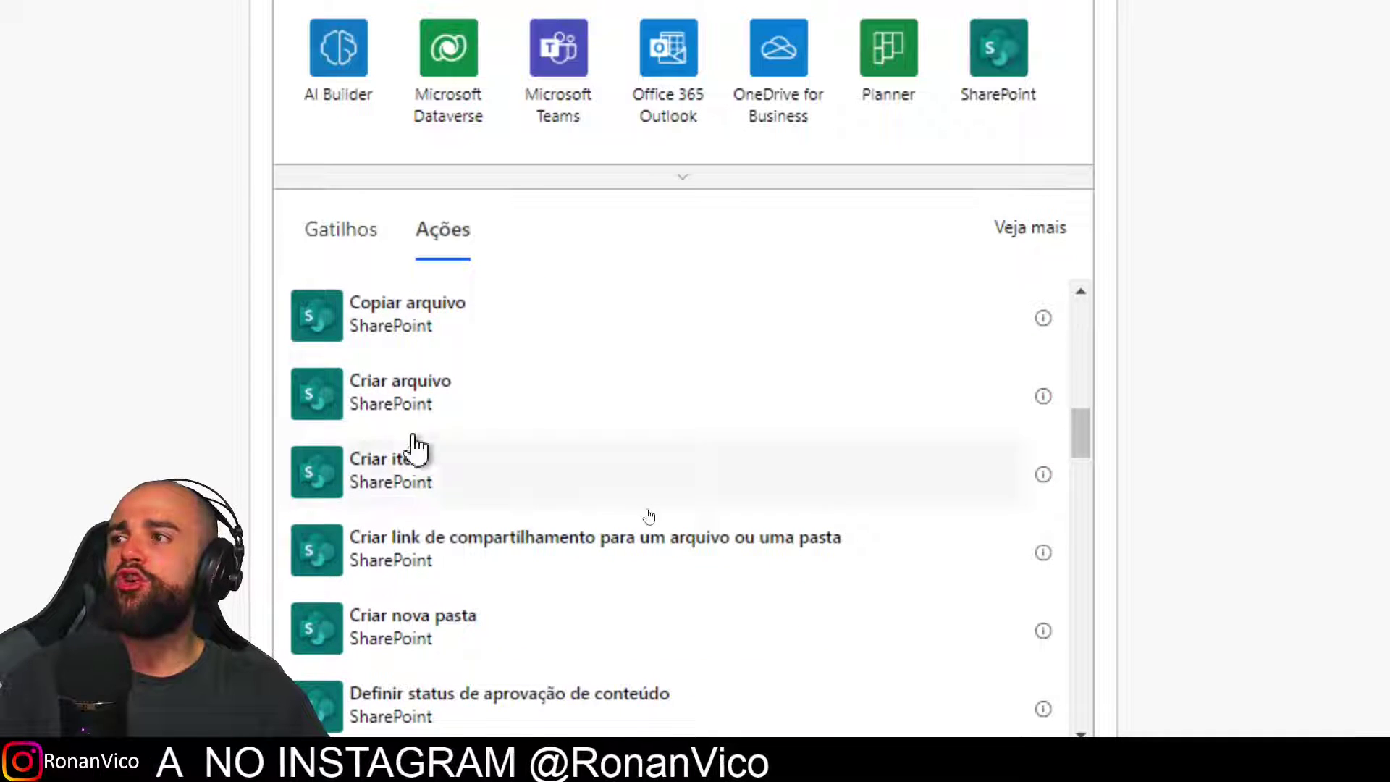
# Add SharePoint Criar arquivo targeting site PEDIDOS DE REEMBOLSO and folder /Documentos Compartilhados.
pyautogui.click(447, 401)
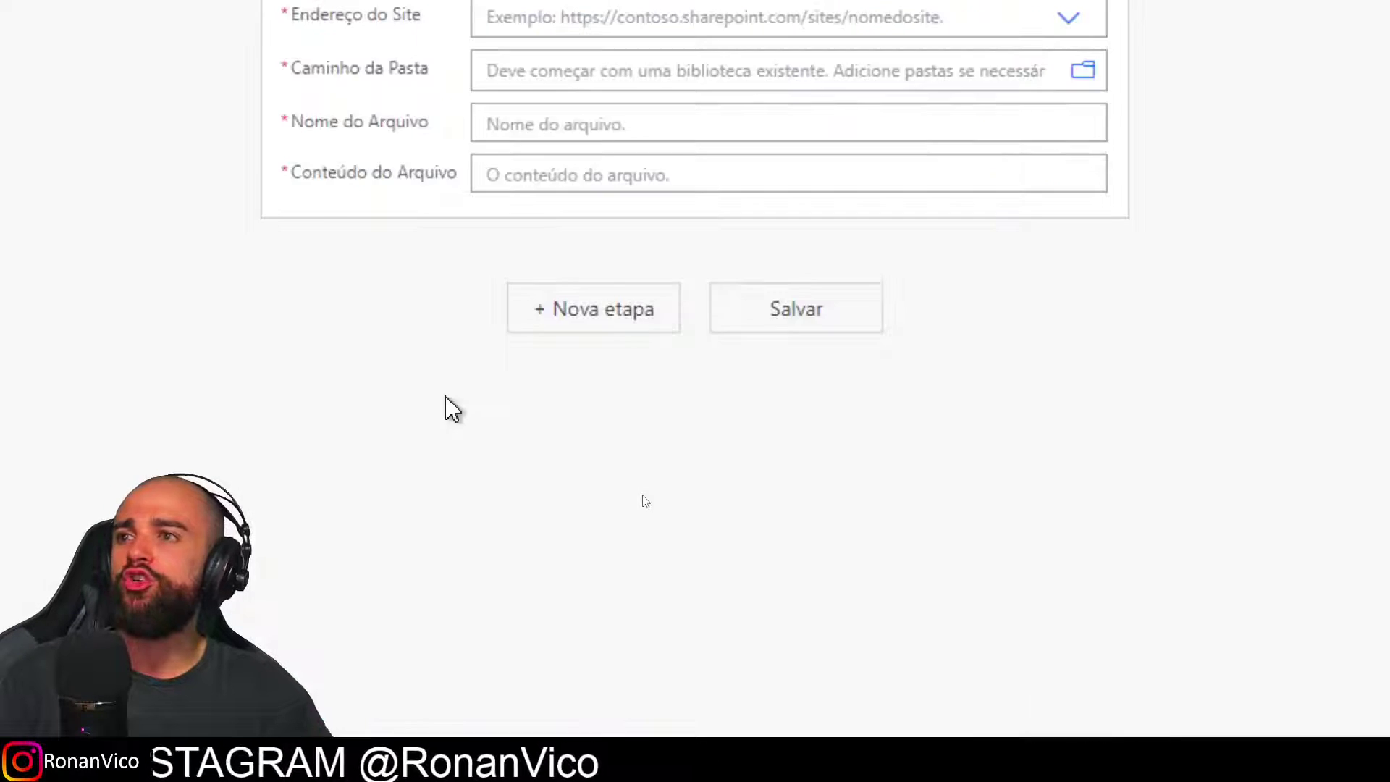
pyautogui.click(941, 307)
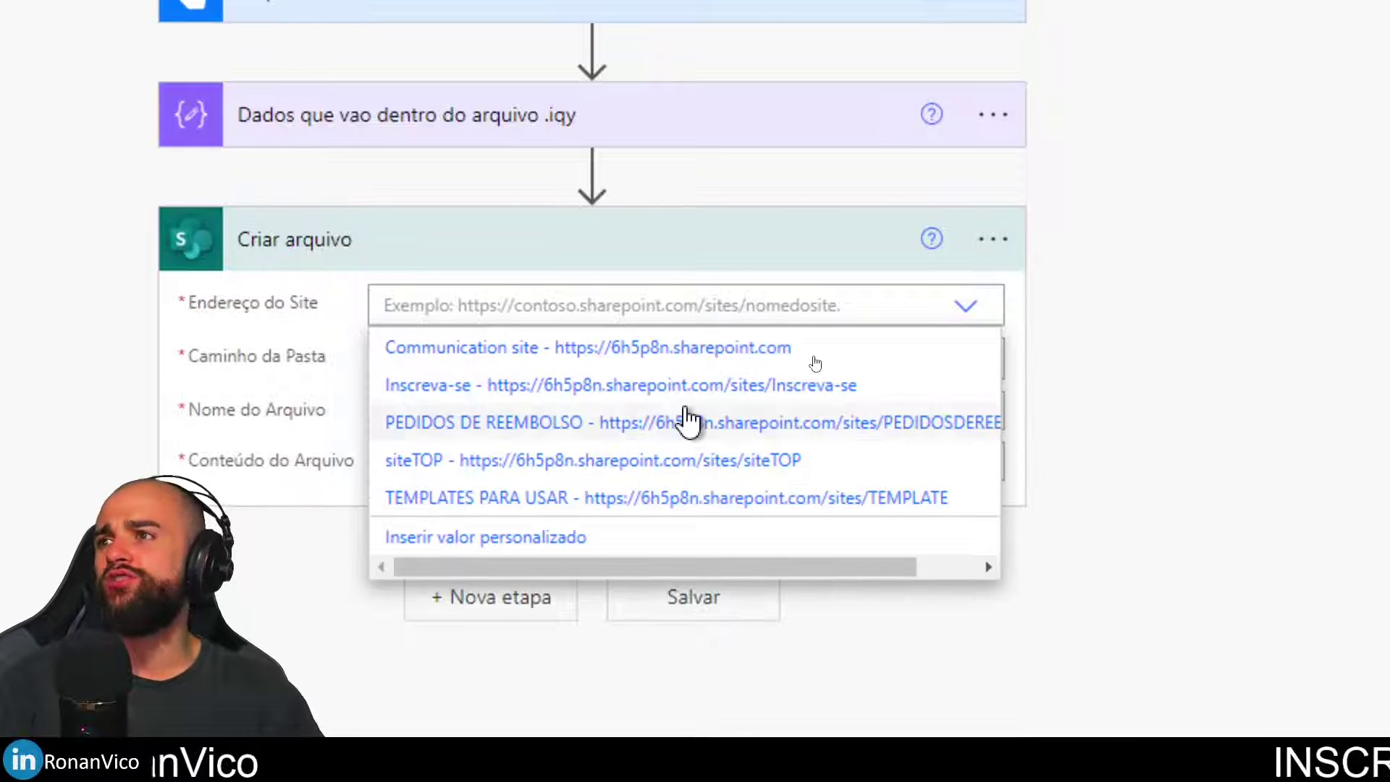
pyautogui.click(688, 421)
pyautogui.click(981, 391)
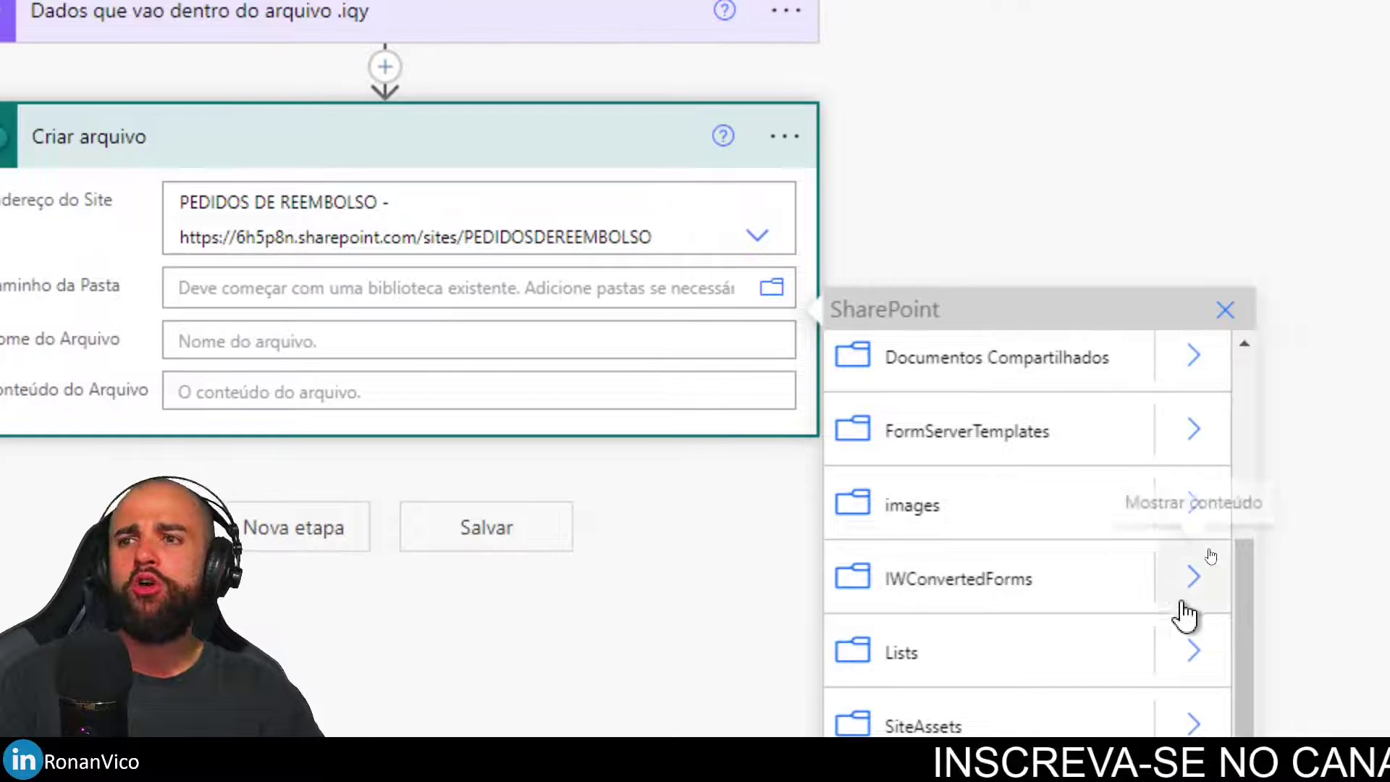
pyautogui.scroll(4, 967, 572)
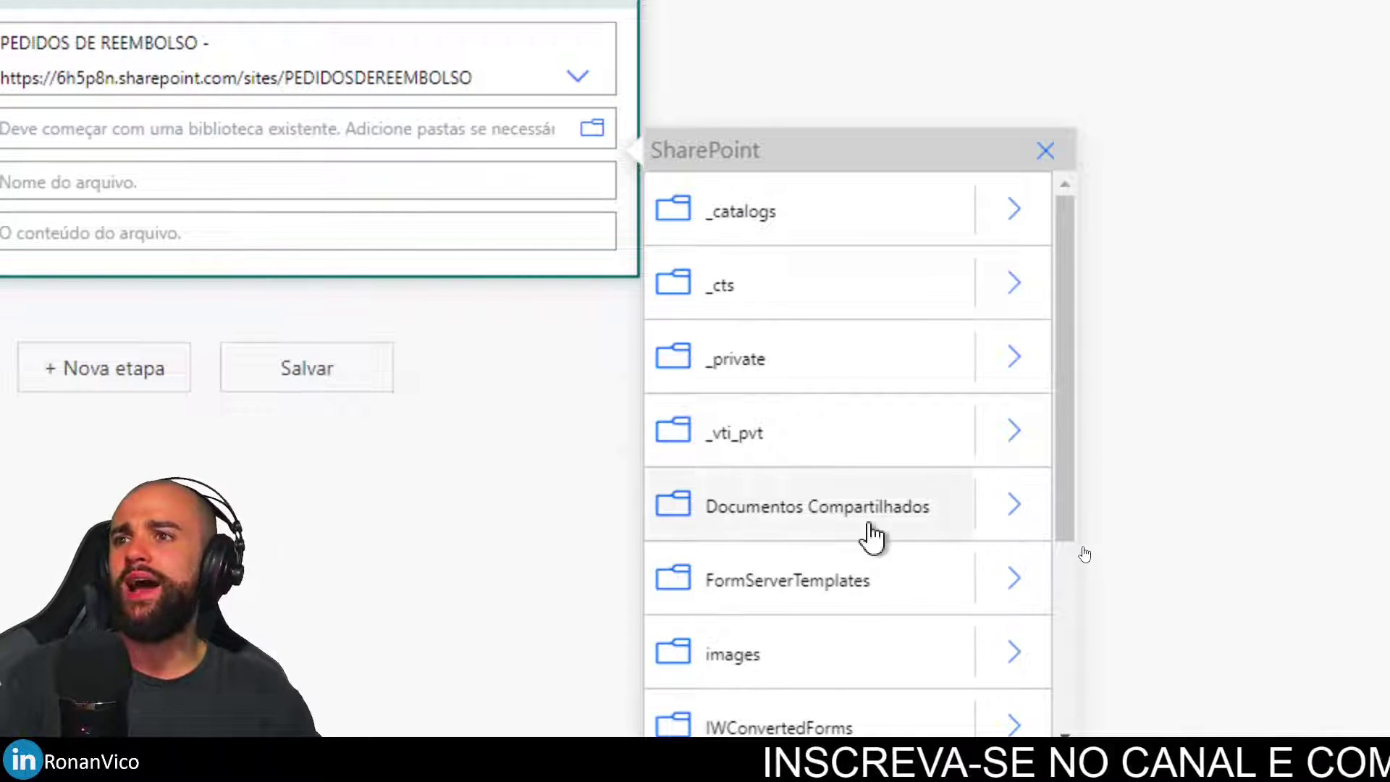
pyautogui.click(797, 518)
# Begin the file name with 'Consulta da lista TB_PEDIDOS_'.
pyautogui.click(543, 182)
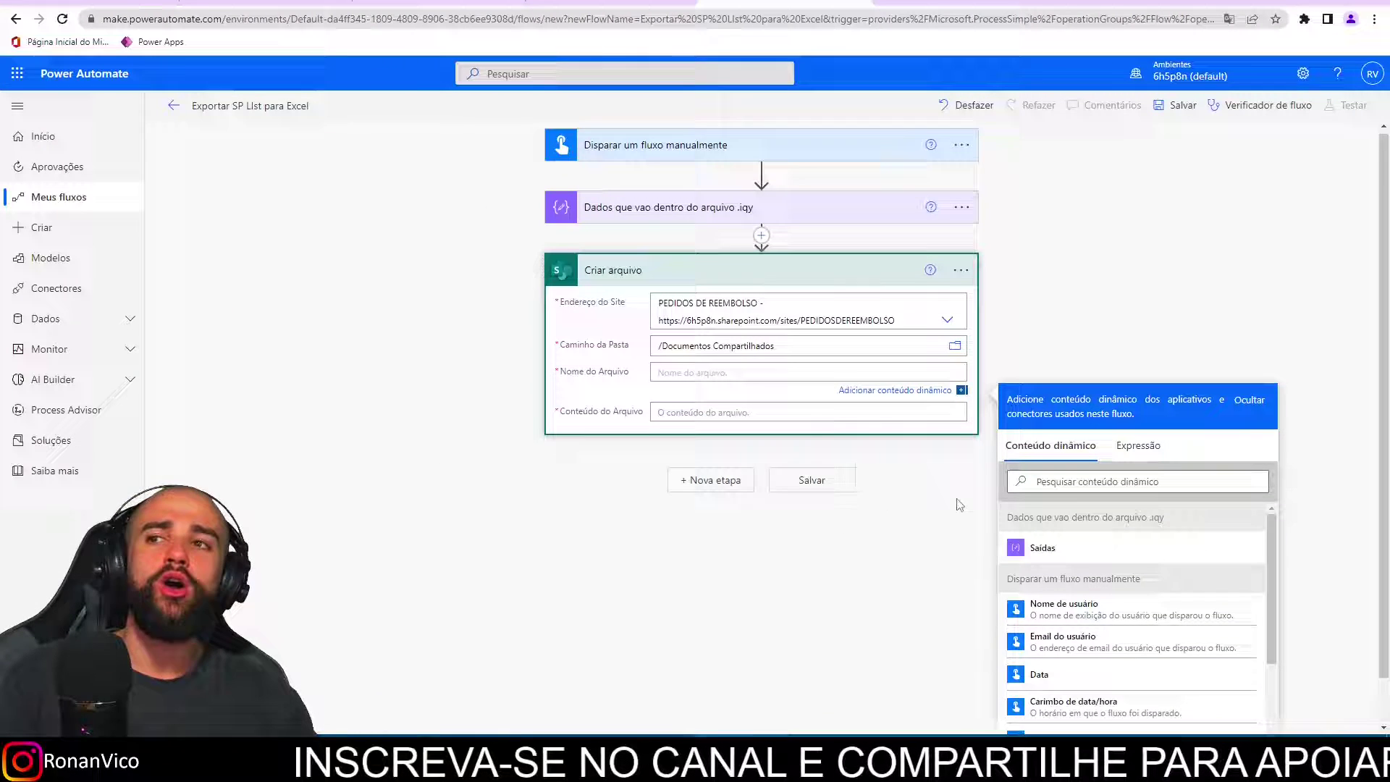
pyautogui.scroll(-2, 960, 501)
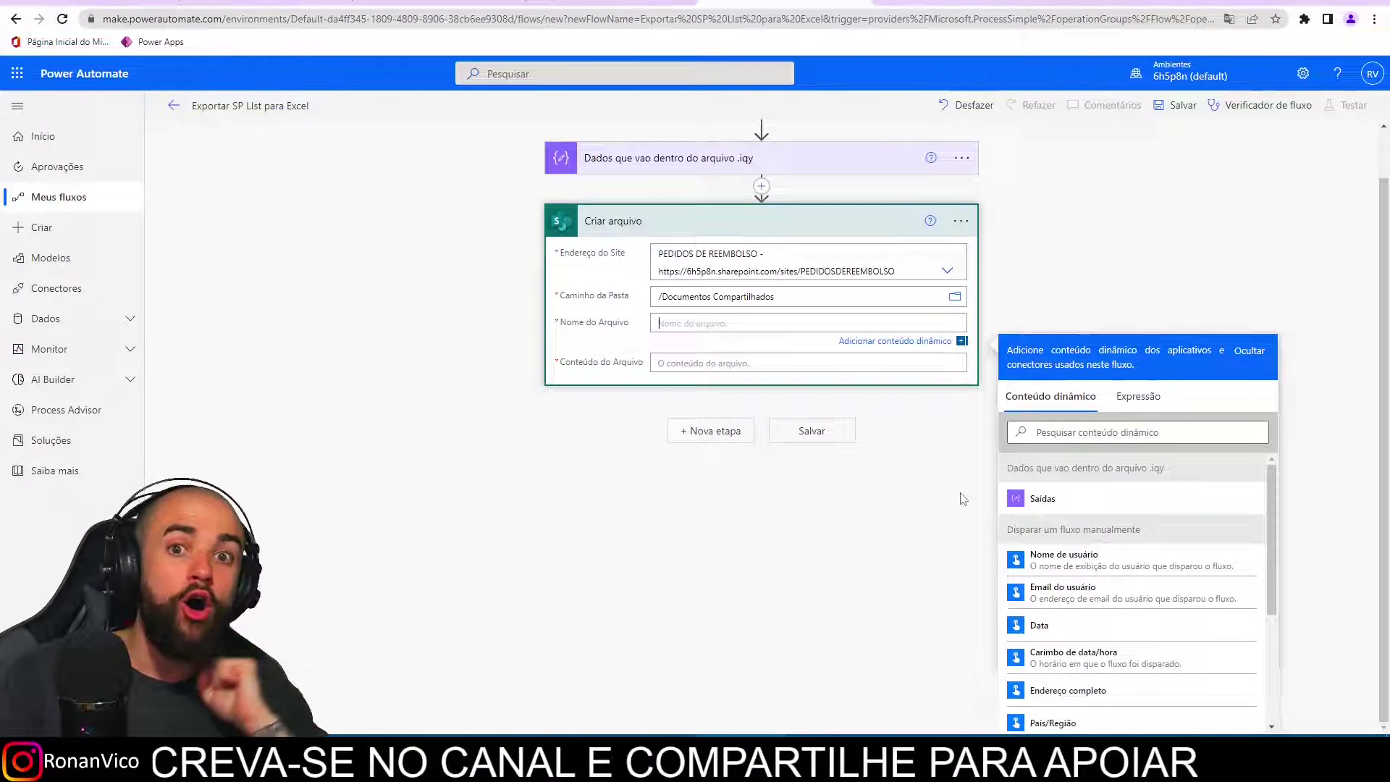
pyautogui.click(1139, 396)
pyautogui.write('Consulta da lista TB_PEDIDOS_')
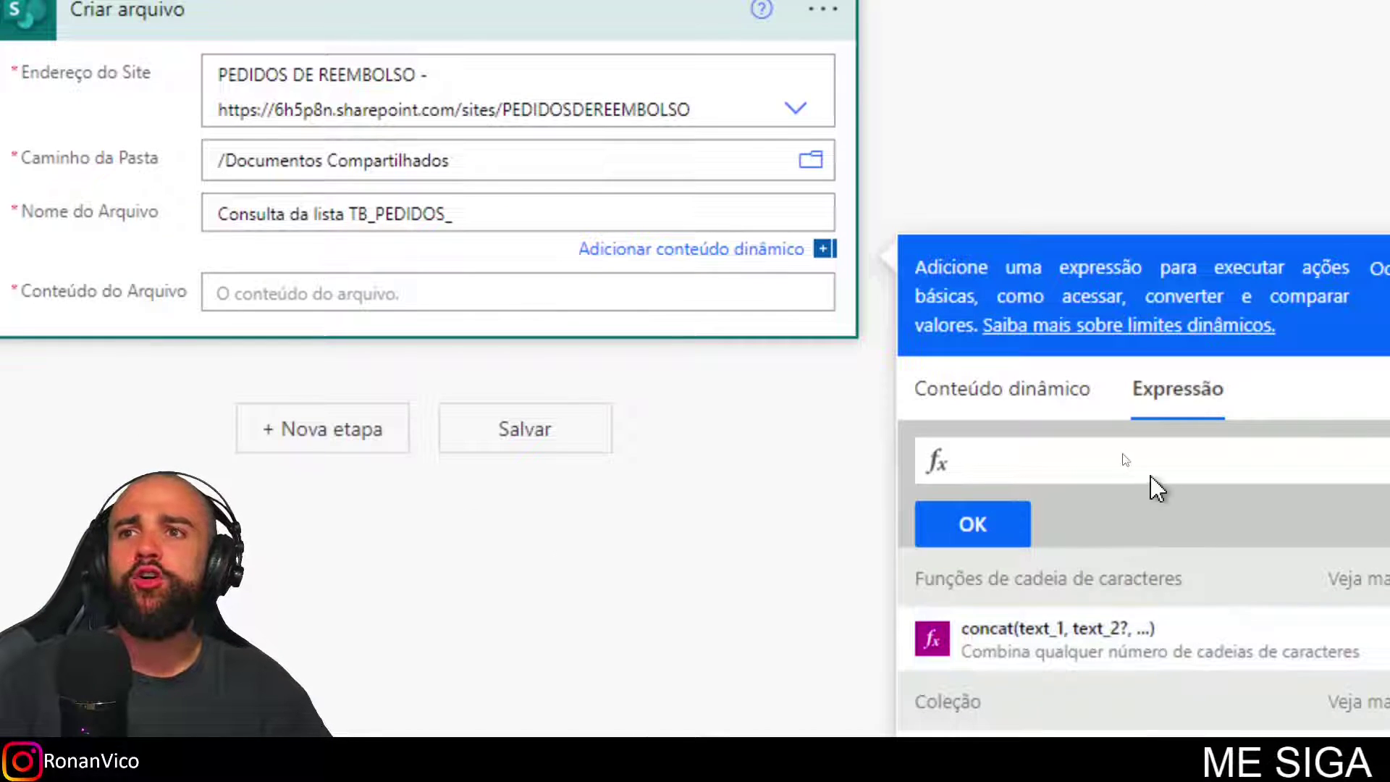
# Append the formatDateTime(utcnow(),'ddmmyyyy hhmmss') expression and '.iqy' to the file name.
pyautogui.click(1146, 475)
pyautogui.write('for')
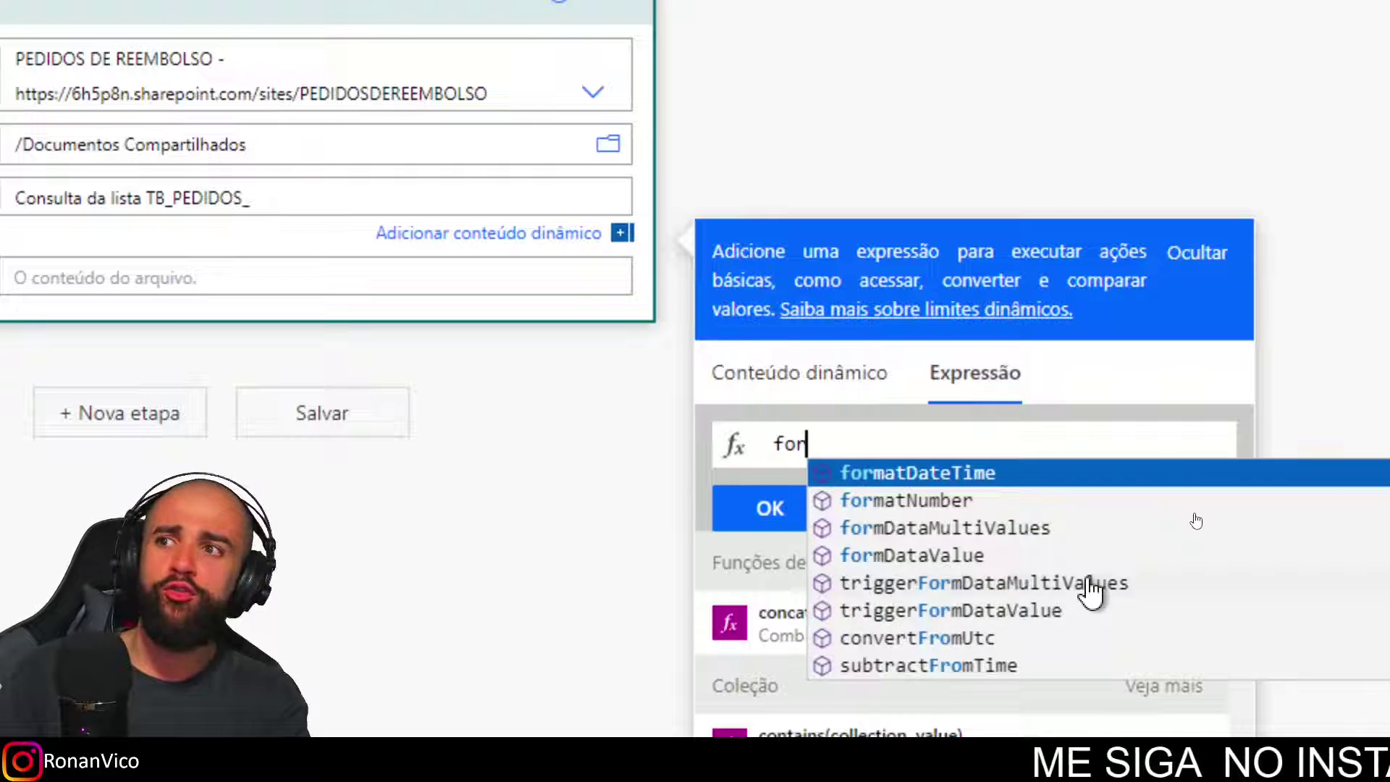
pyautogui.write('m')
pyautogui.press('Return')
pyautogui.write('(utc')
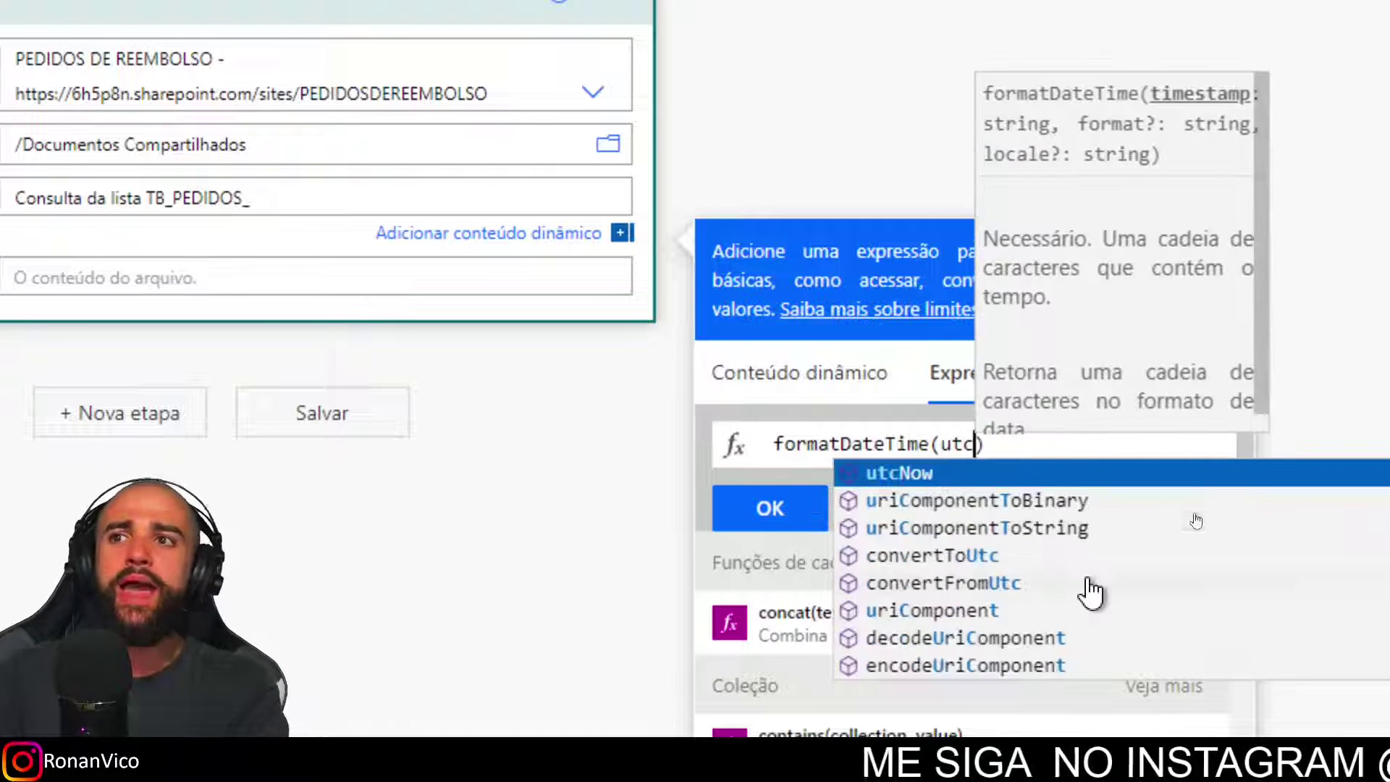
pyautogui.write('now(),')
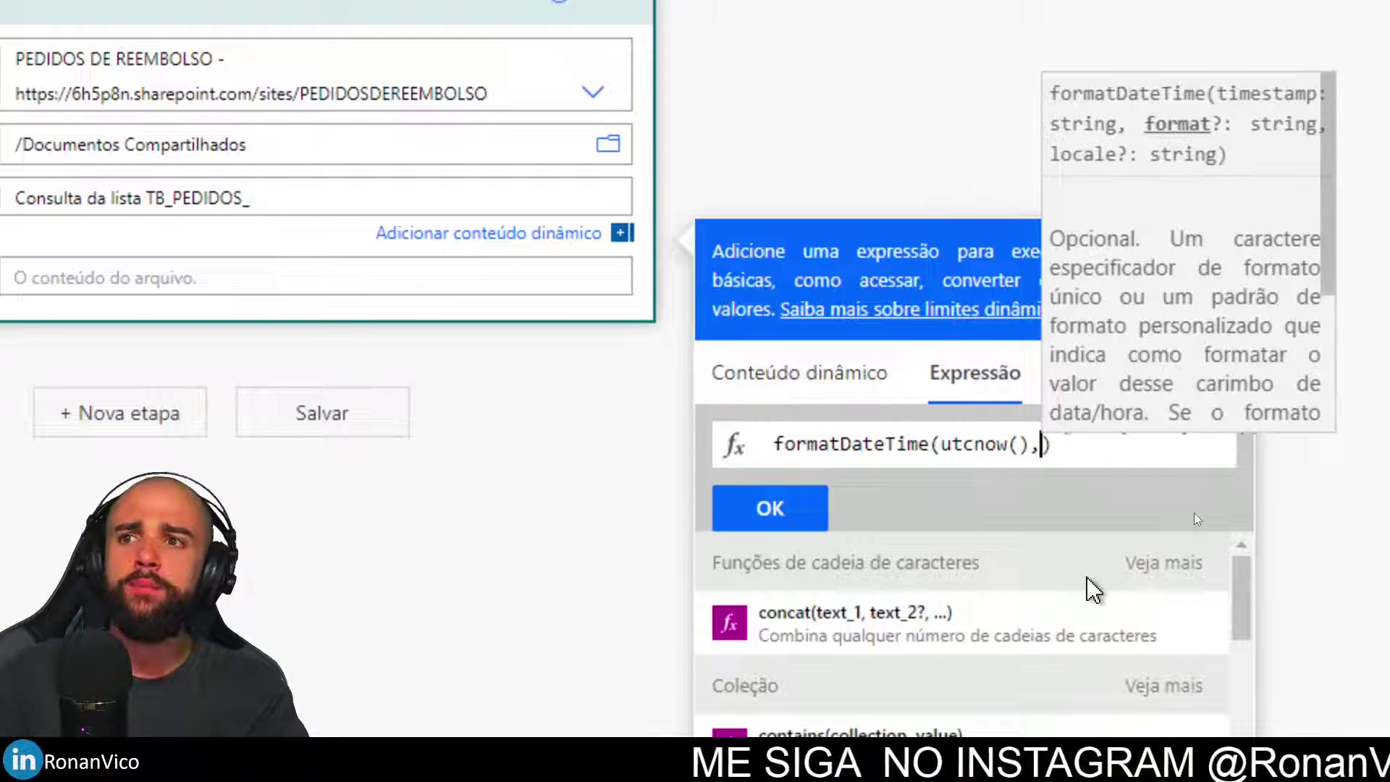
pyautogui.write(" '")
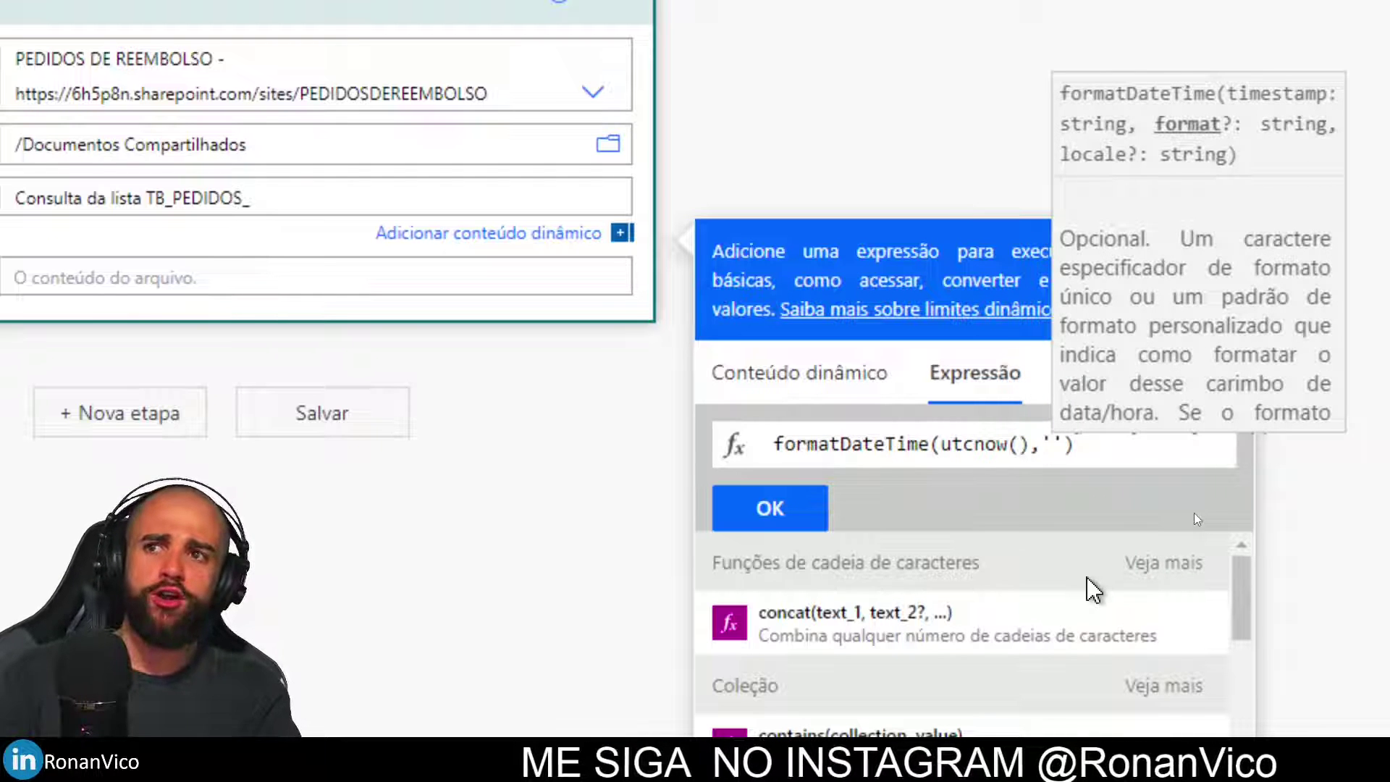
pyautogui.write('ddmmyyyy')
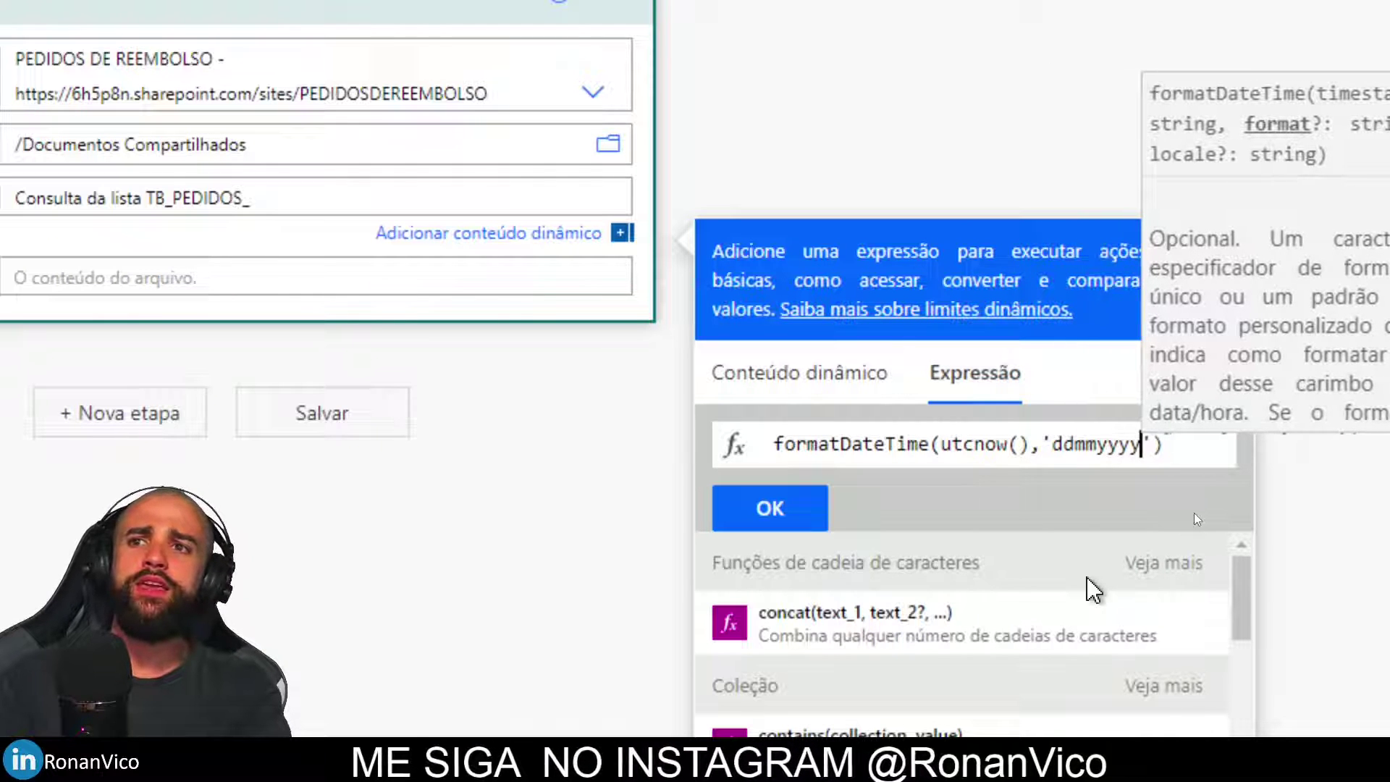
pyautogui.write(' hhmm')
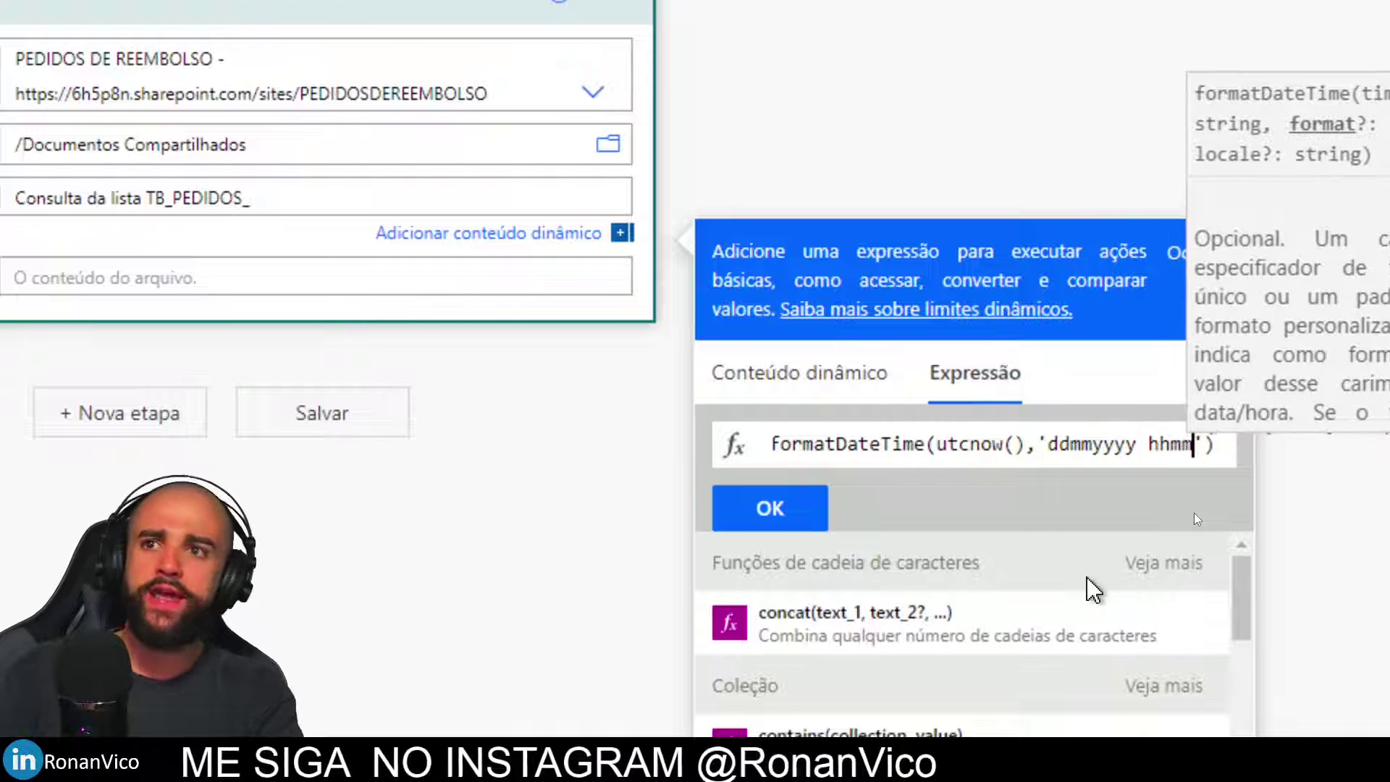
pyautogui.write('ss')
pyautogui.press('End')
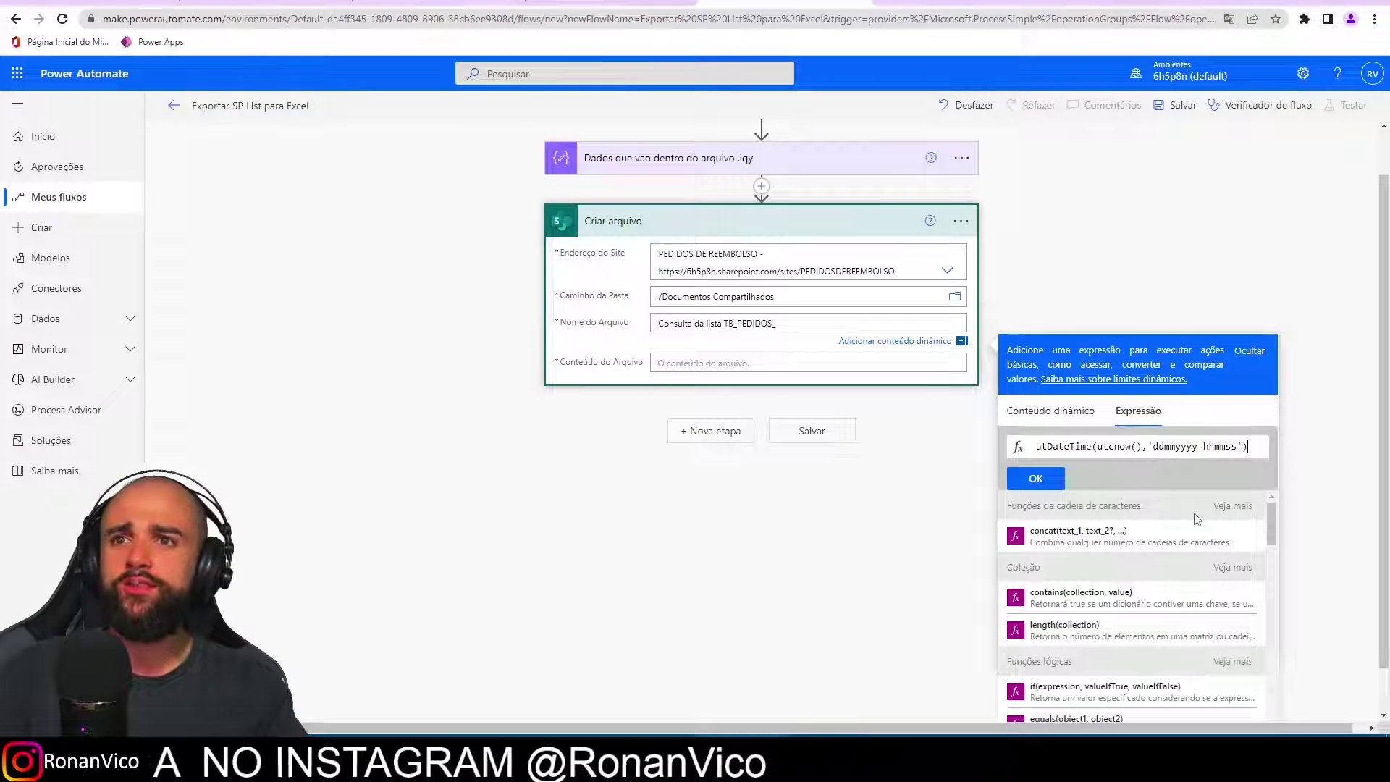
pyautogui.click(1037, 479)
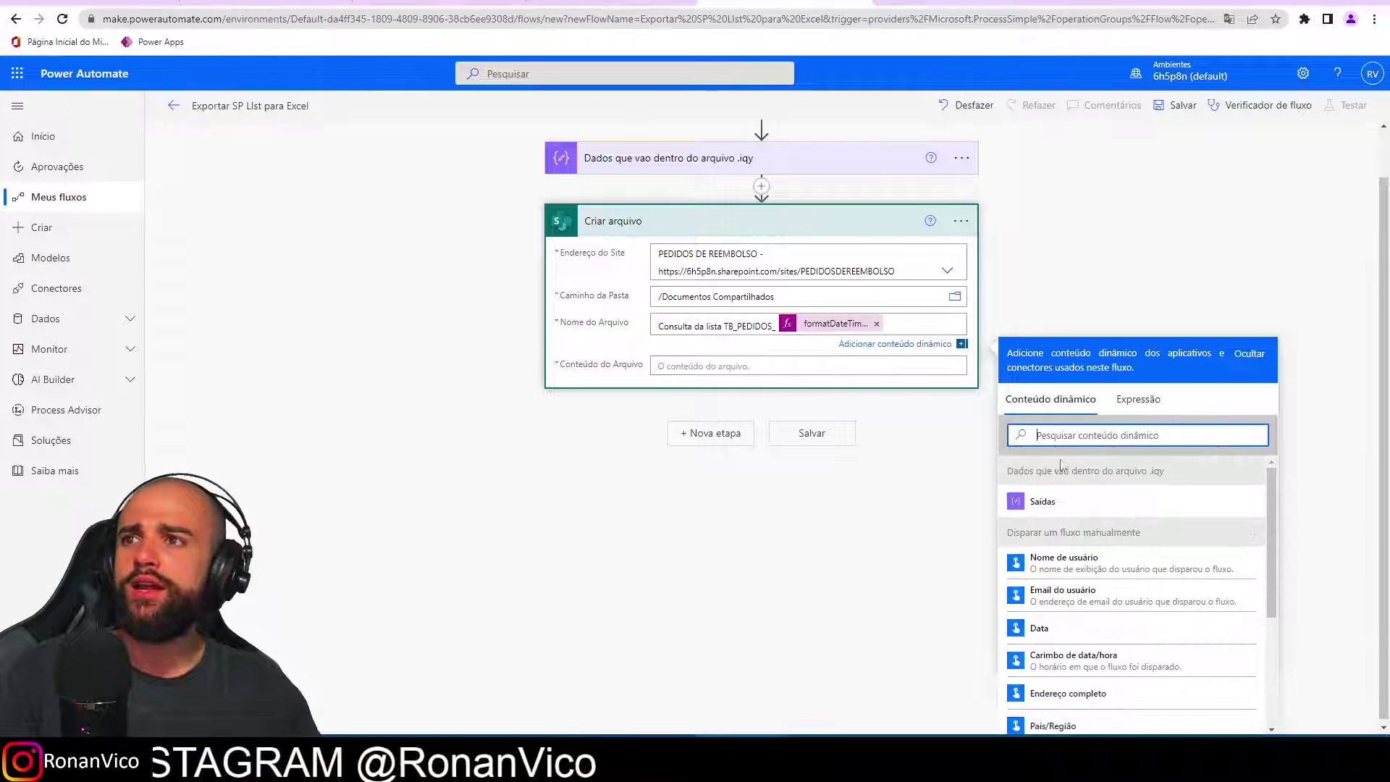
pyautogui.click(943, 538)
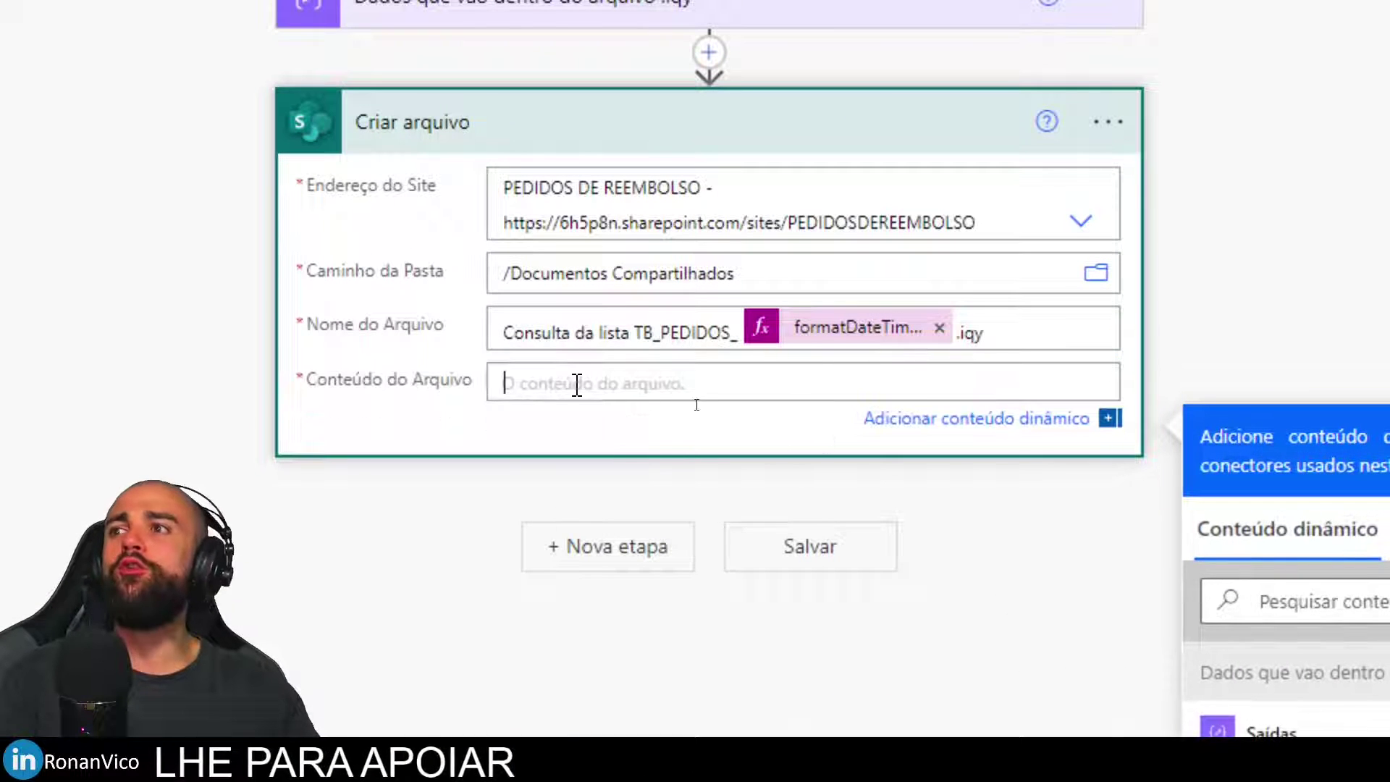
pyautogui.scroll(1, 670, 152)
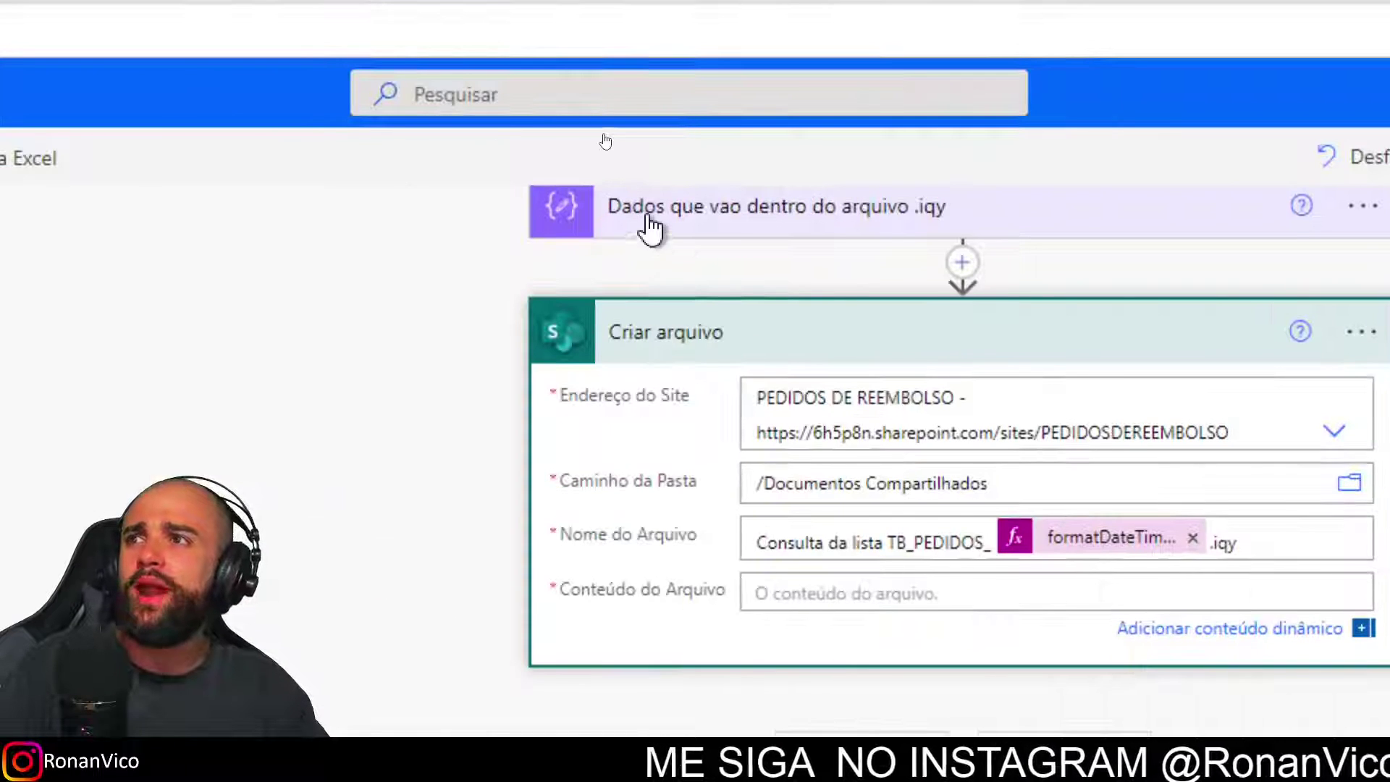
# Set Conteúdo do Arquivo to Saídas from 'Dados que vao dentro do arquivo .iqy'.
pyautogui.click(648, 217)
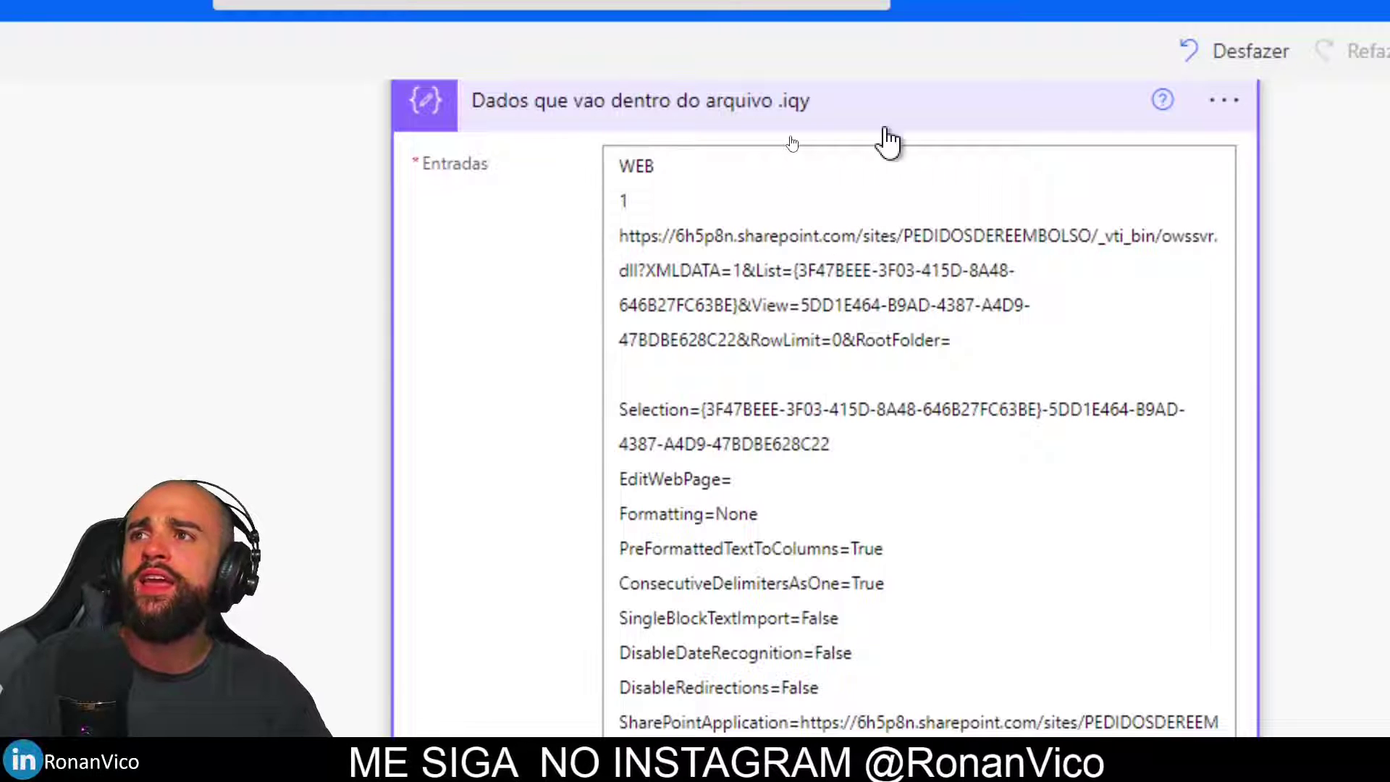
pyautogui.click(889, 116)
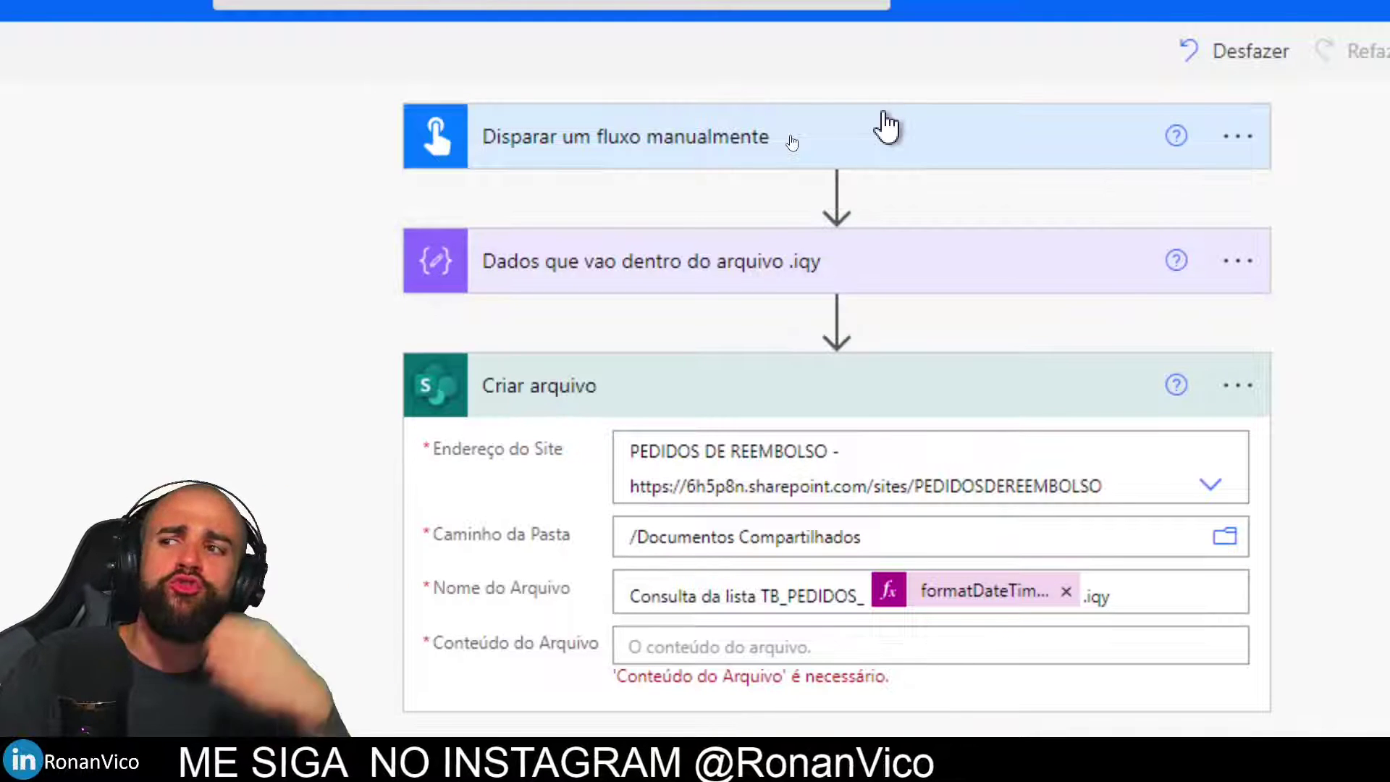
pyautogui.click(1000, 645)
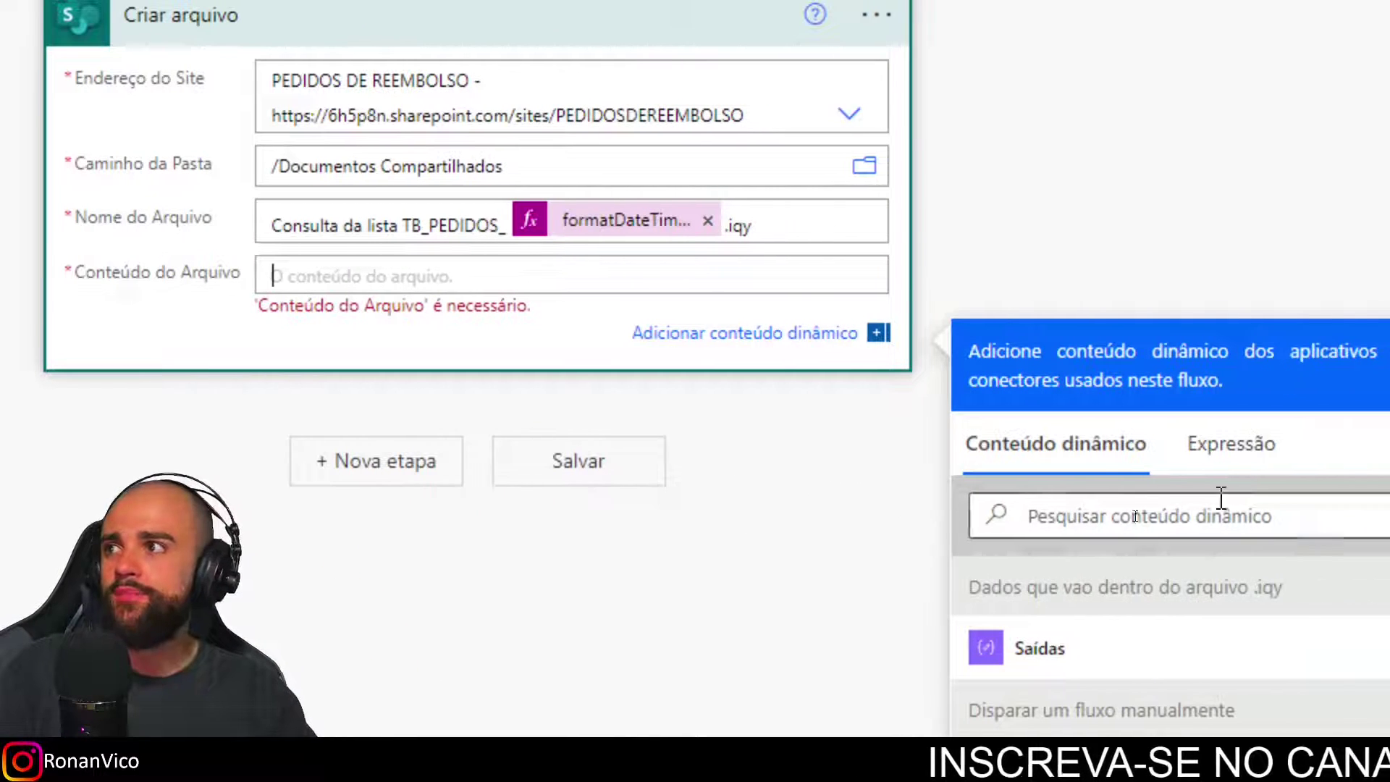
pyautogui.click(1158, 467)
pyautogui.click(1123, 464)
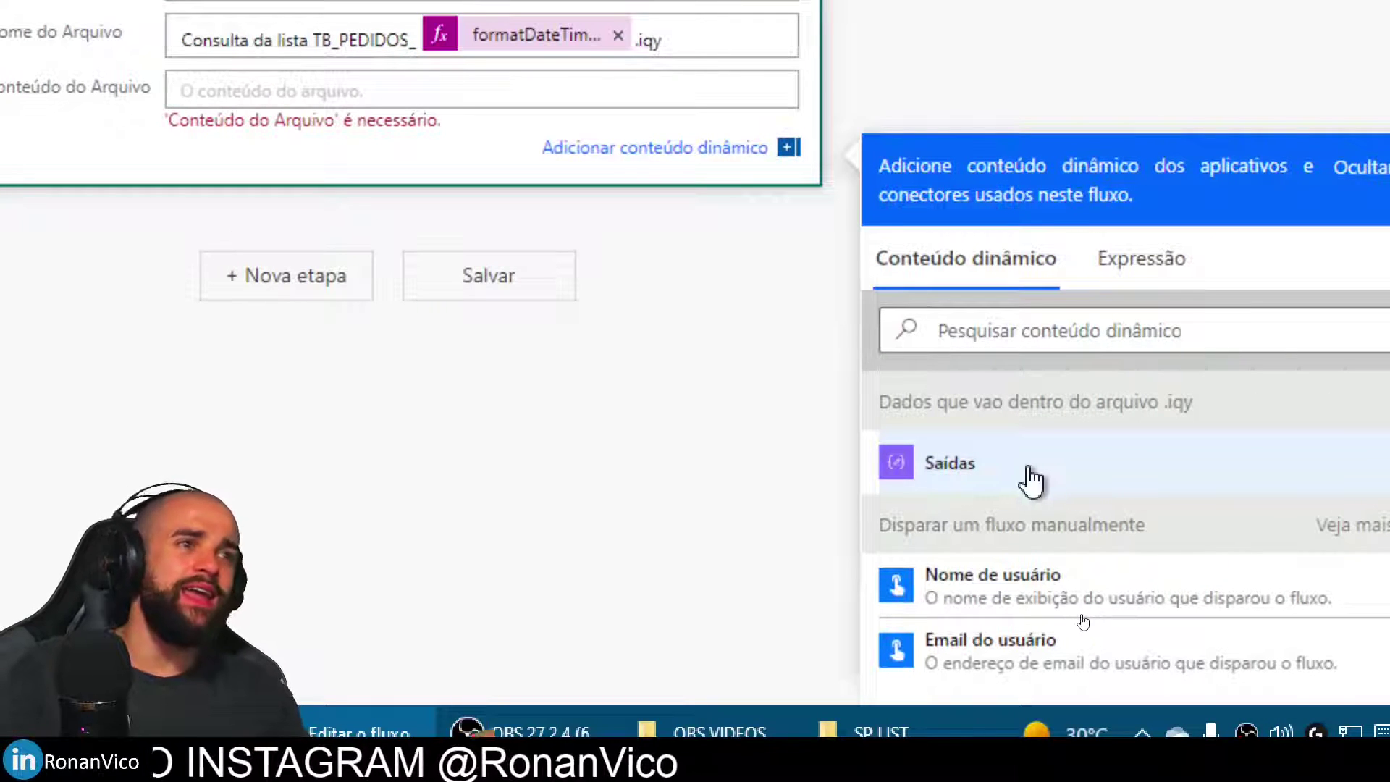
pyautogui.click(1011, 521)
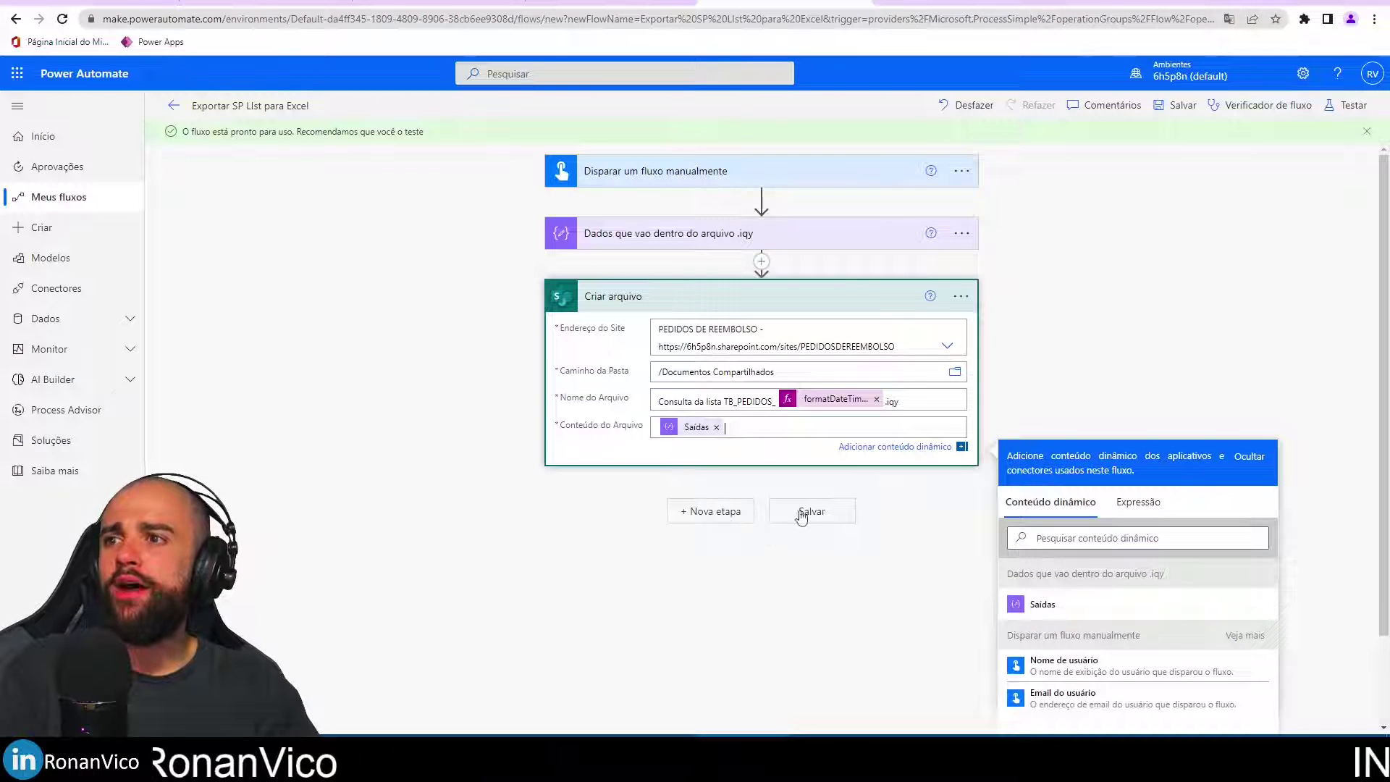
pyautogui.click(754, 543)
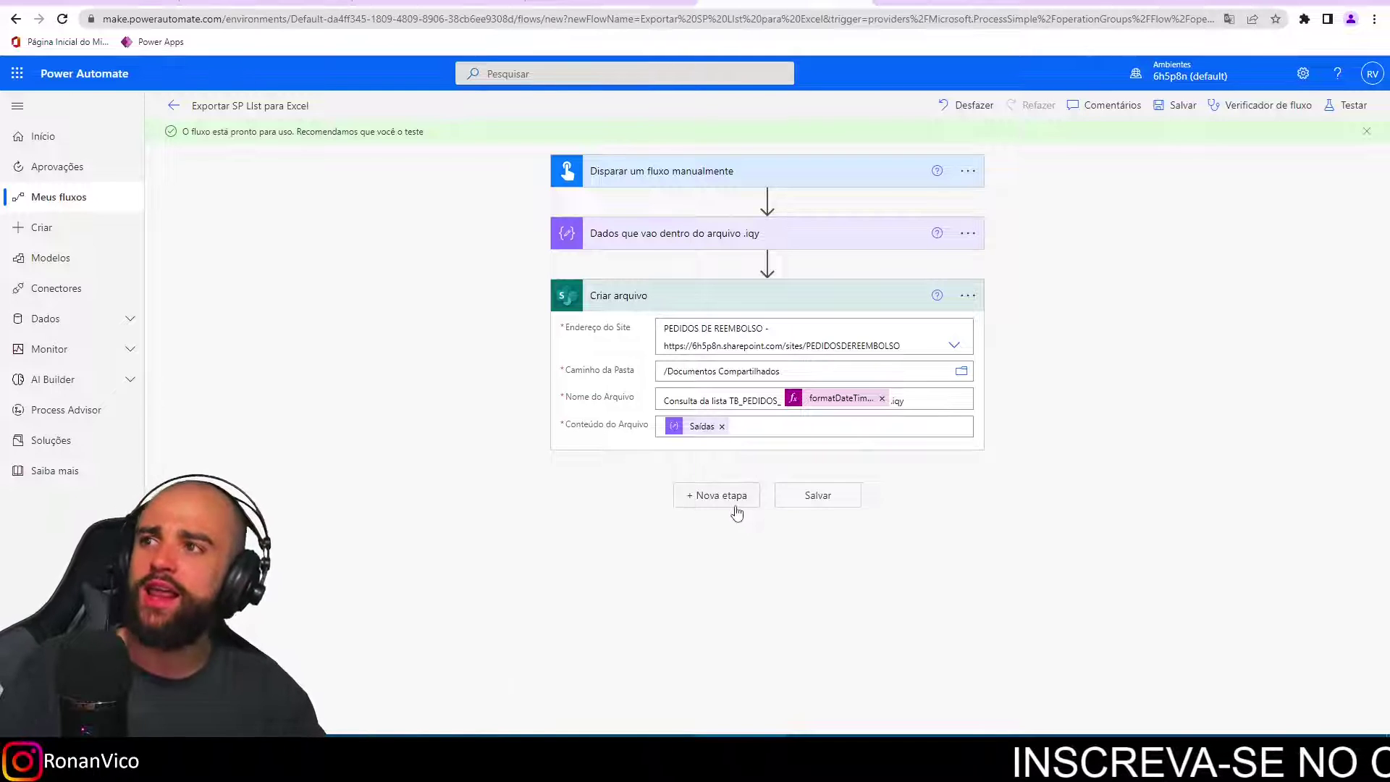
# Add an Outlook Enviar um email (V2) step addressed to Email do usuário.
pyautogui.click(736, 497)
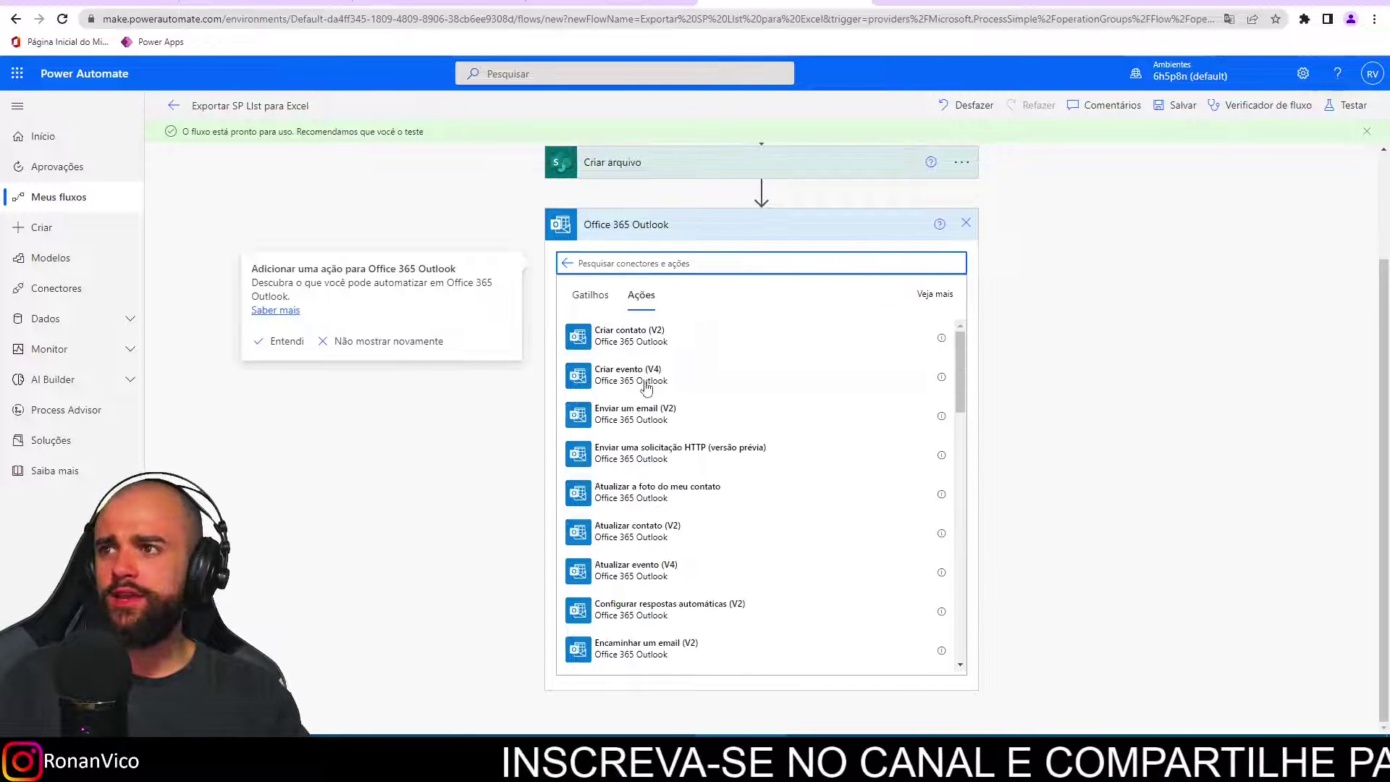
pyautogui.click(652, 406)
pyautogui.click(724, 393)
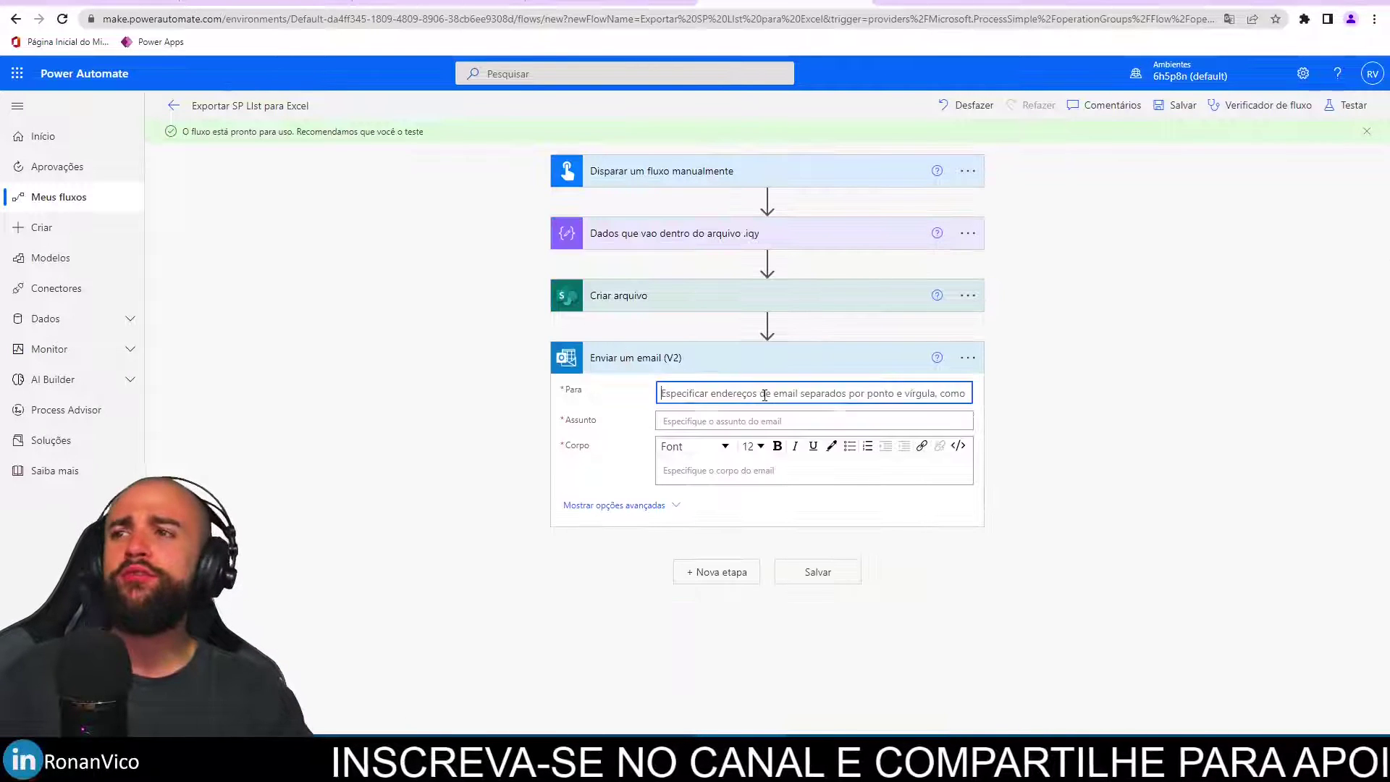
pyautogui.click(983, 446)
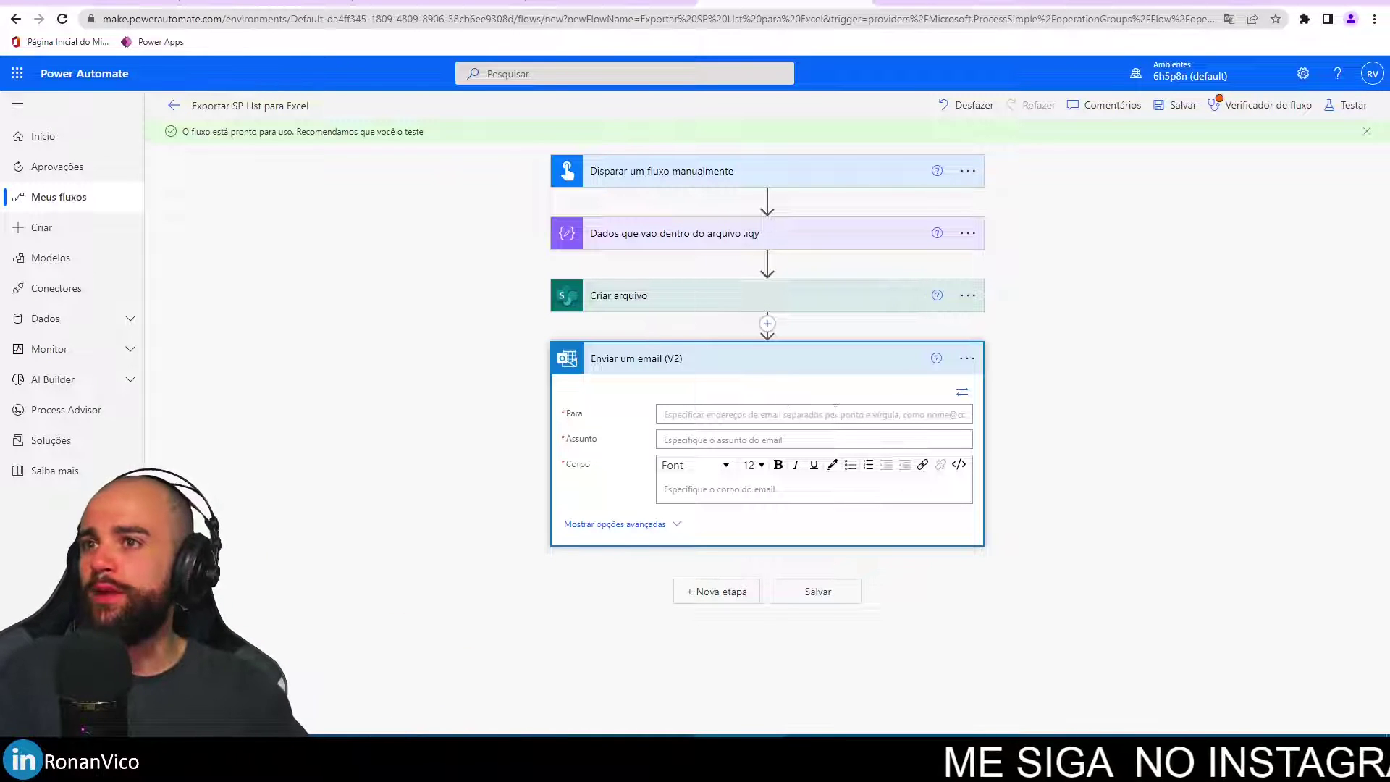
pyautogui.write('asdasd')
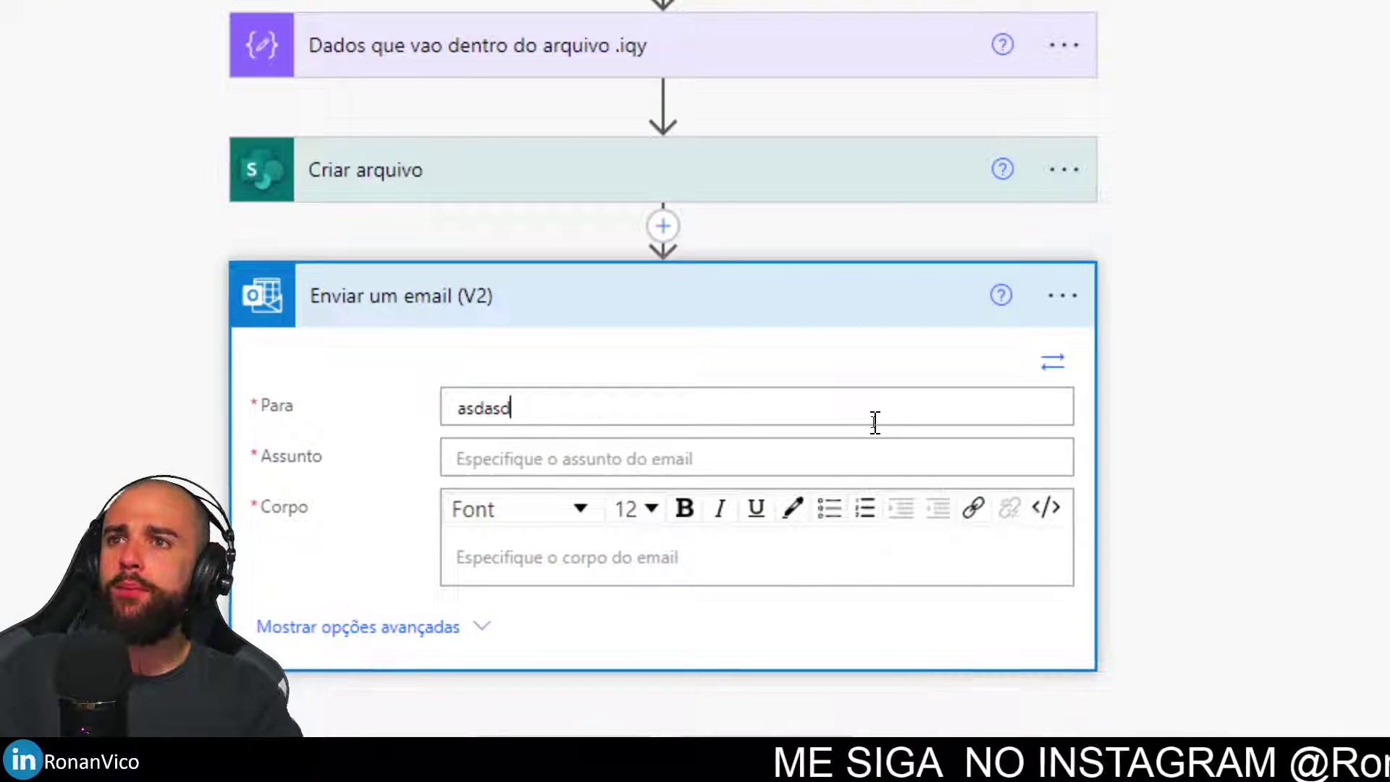
pyautogui.press('BackSpace')
pyautogui.press('BackSpace')
pyautogui.press('BackSpace')
pyautogui.click(1046, 419)
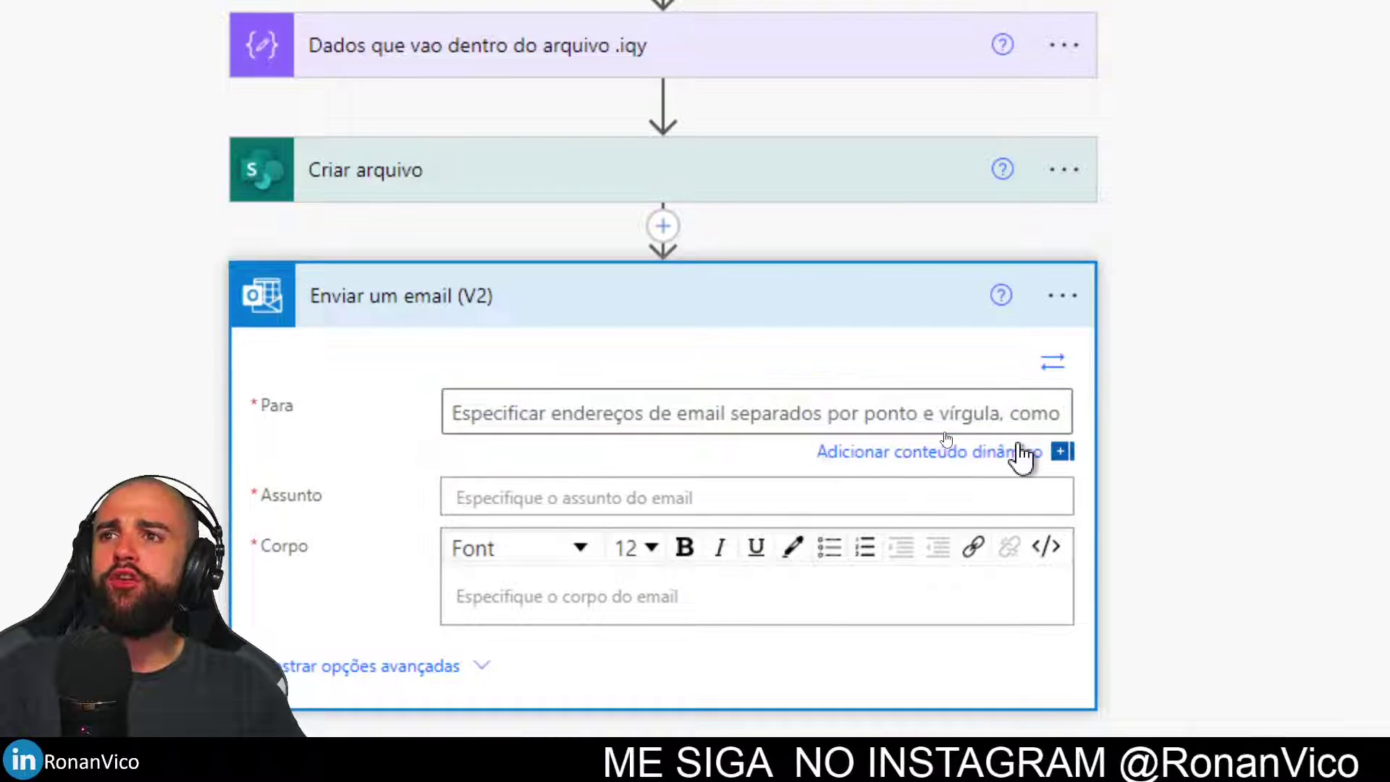
pyautogui.click(1023, 452)
pyautogui.scroll(-3, 960, 542)
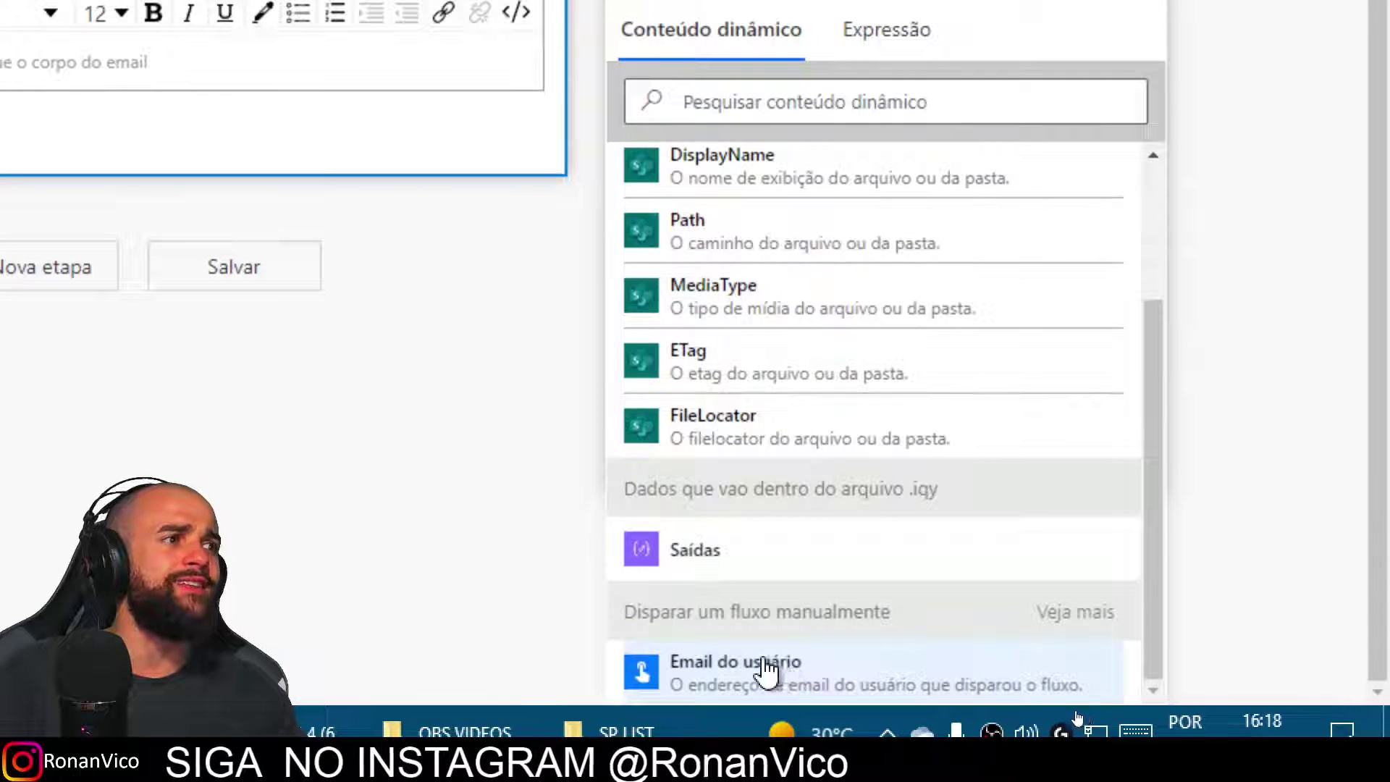
pyautogui.click(780, 677)
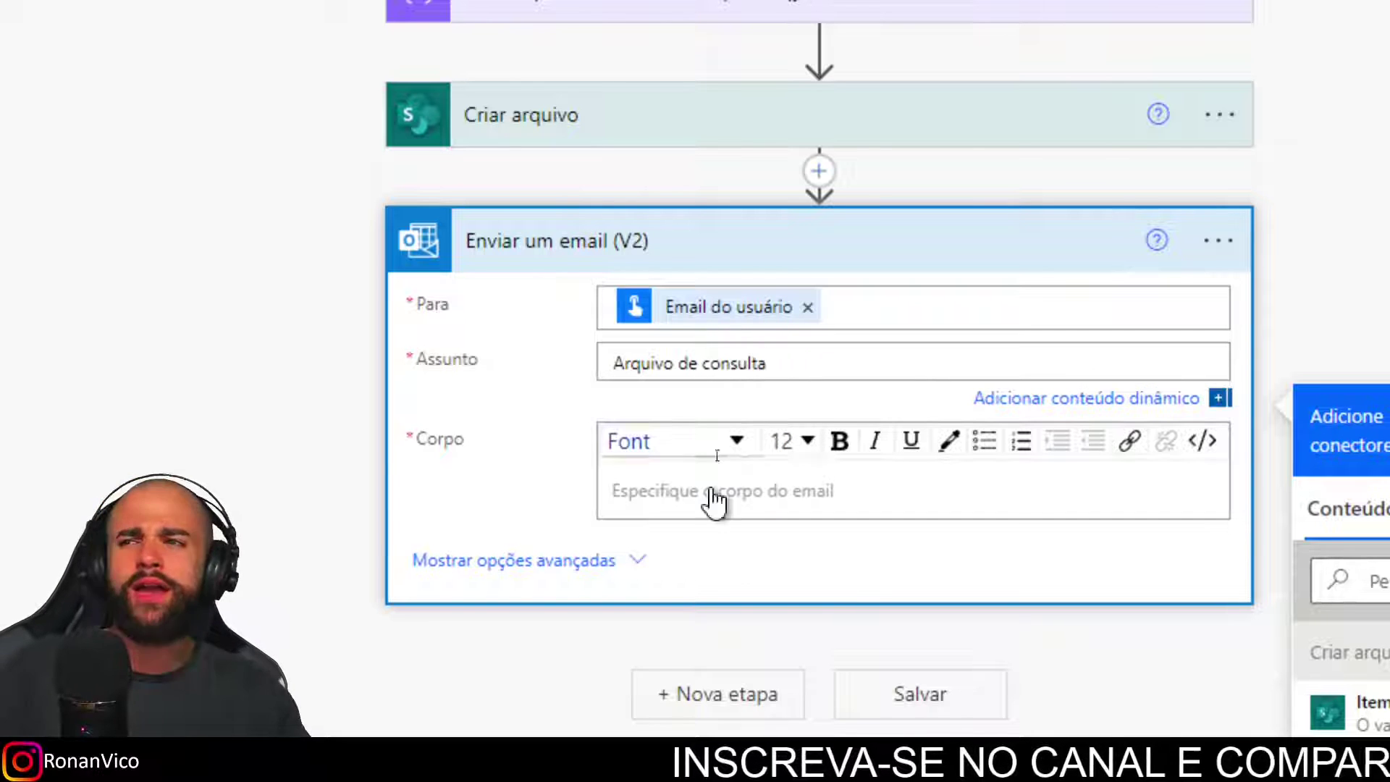
# Enter placeholder body text 'asdqasdas' and save the flow.
pyautogui.click(737, 516)
pyautogui.write('asdqasdas')
pyautogui.press('Return')
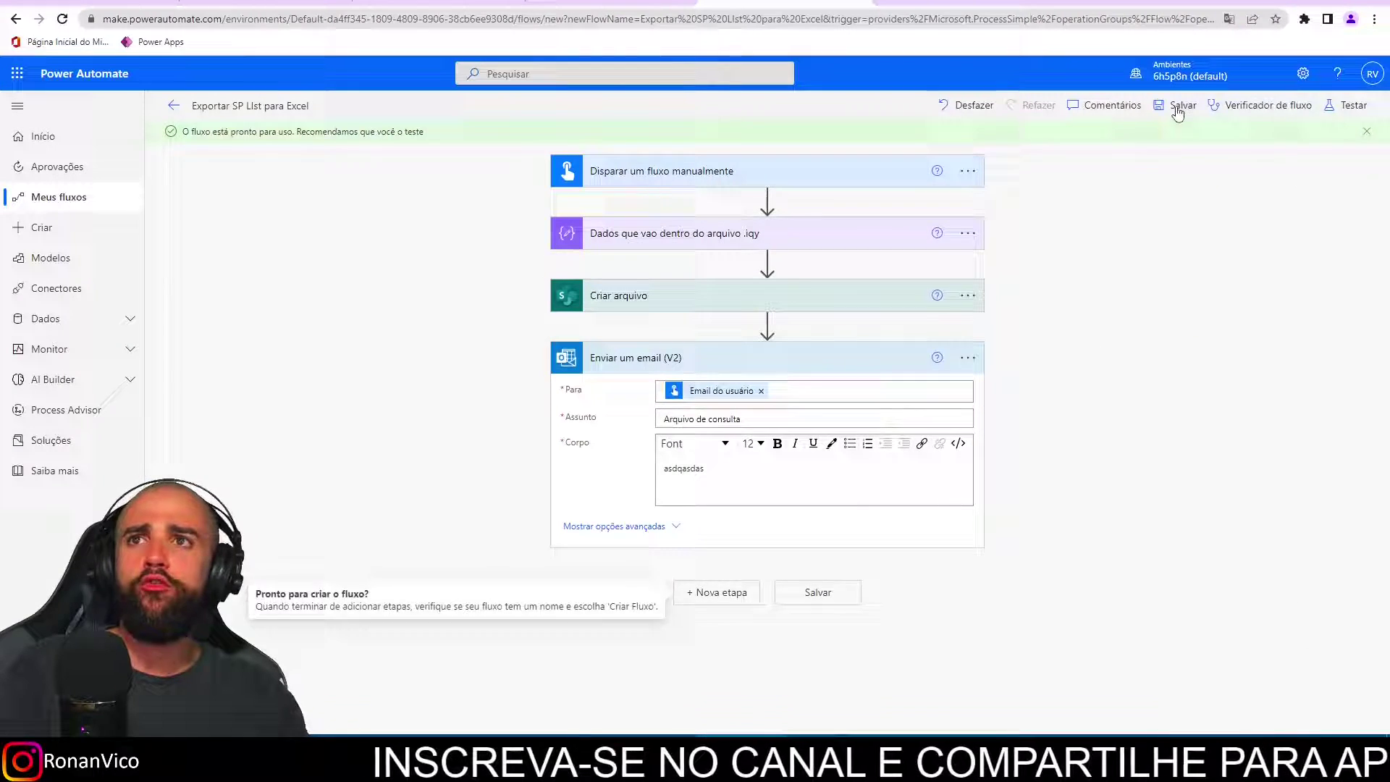
pyautogui.click(1179, 106)
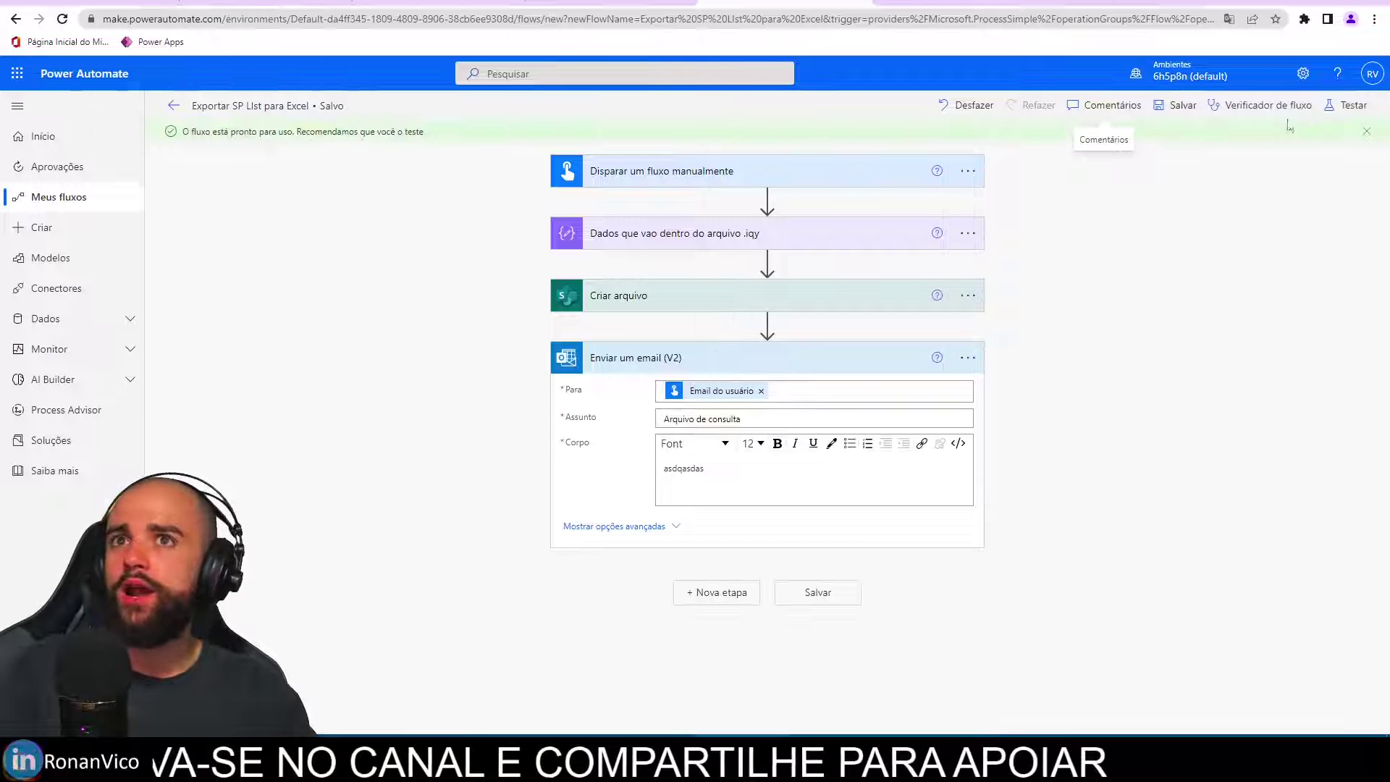
# Run a manual test of the flow and confirm all four steps succeeded.
pyautogui.click(1347, 105)
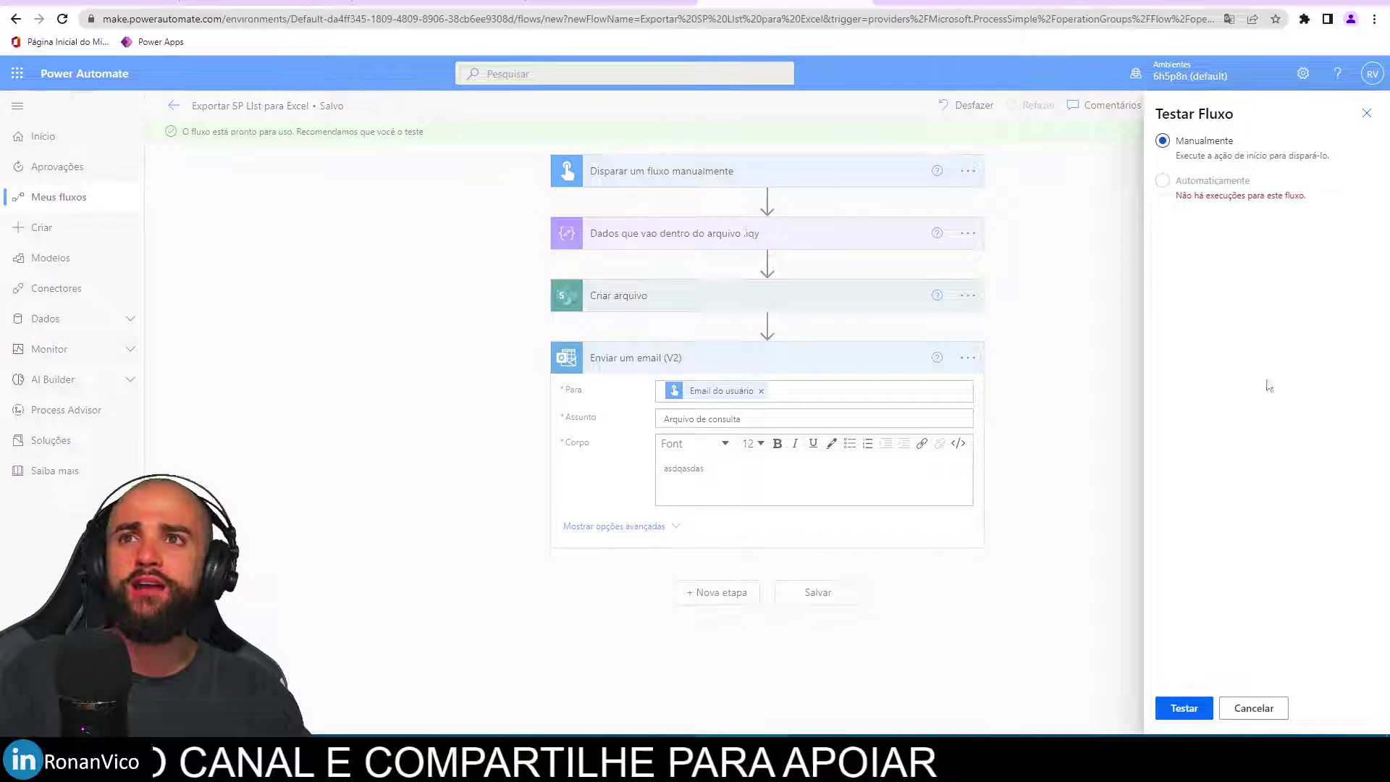
pyautogui.click(1183, 708)
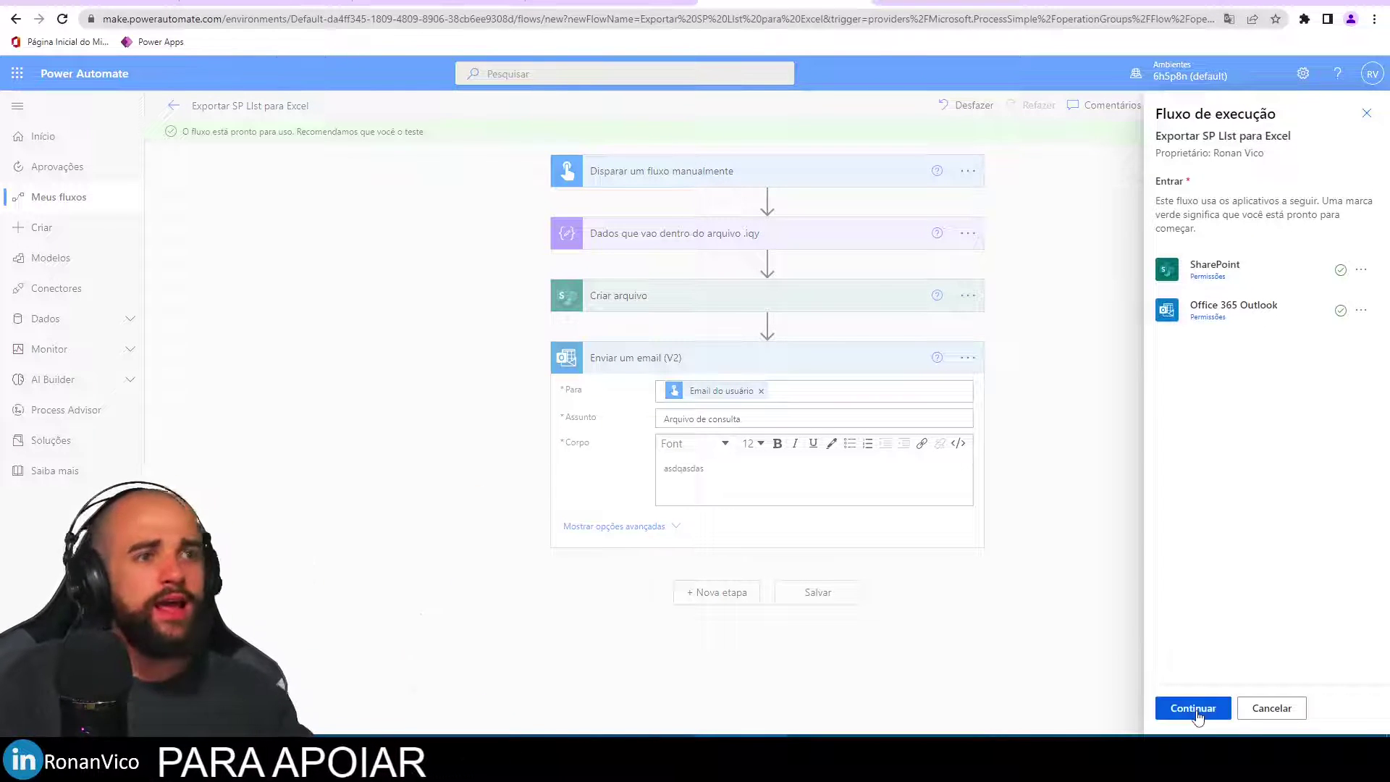
pyautogui.click(1196, 709)
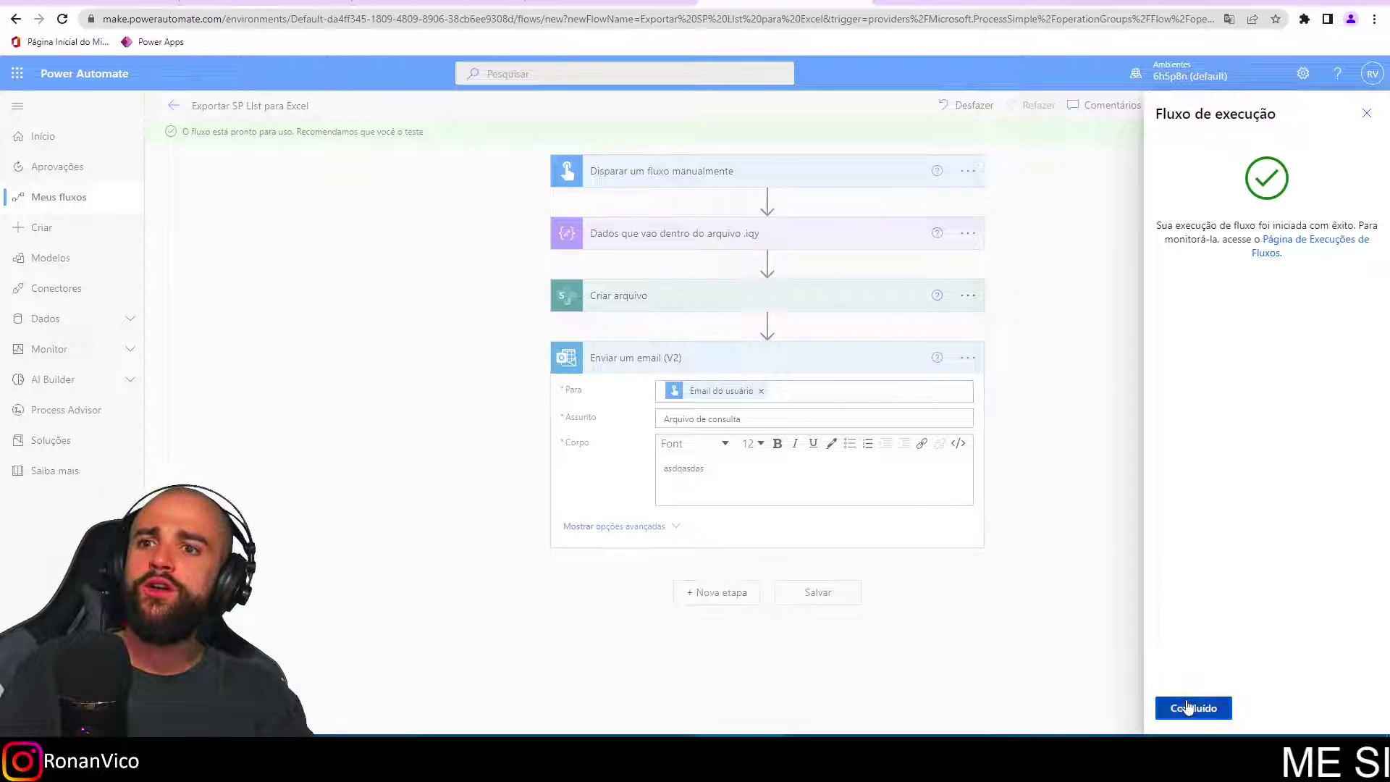
pyautogui.click(1188, 708)
pyautogui.click(630, 14)
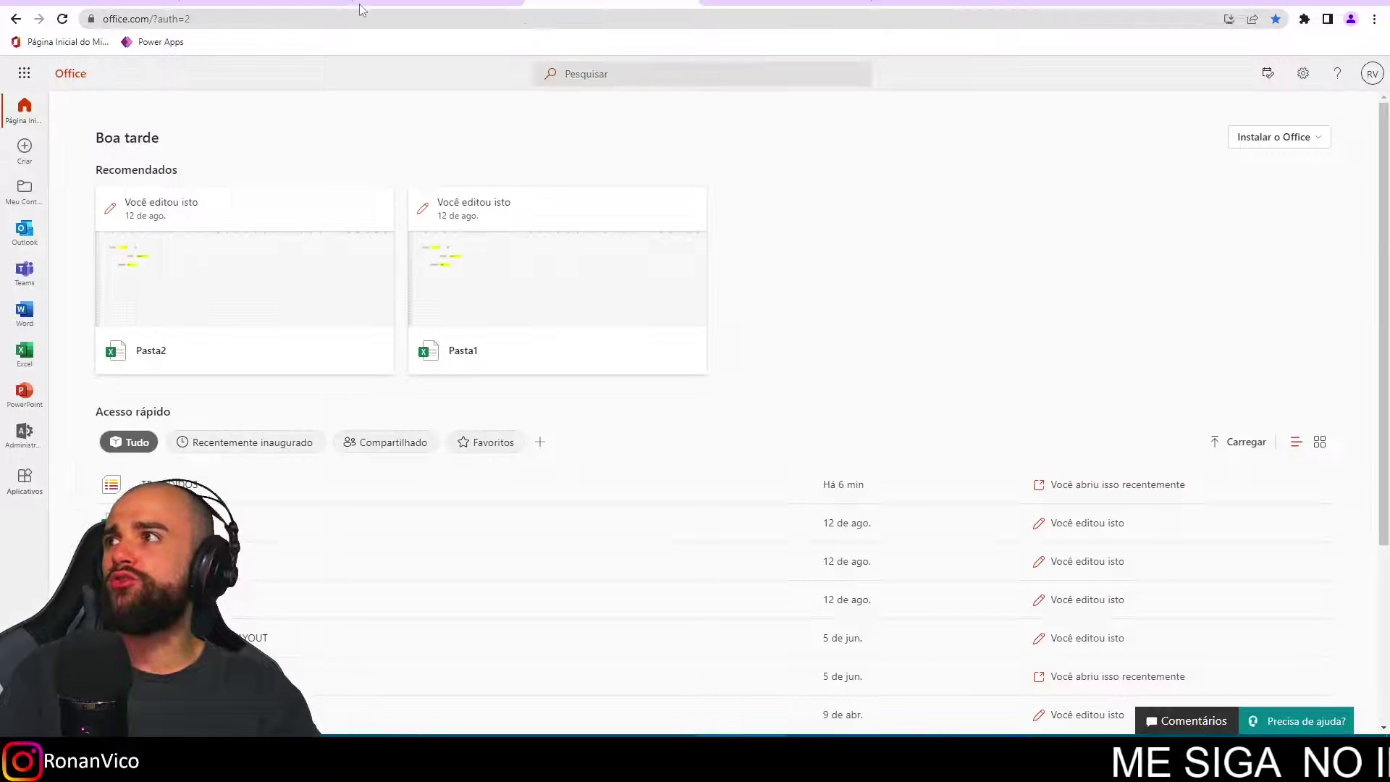
pyautogui.click(789, 12)
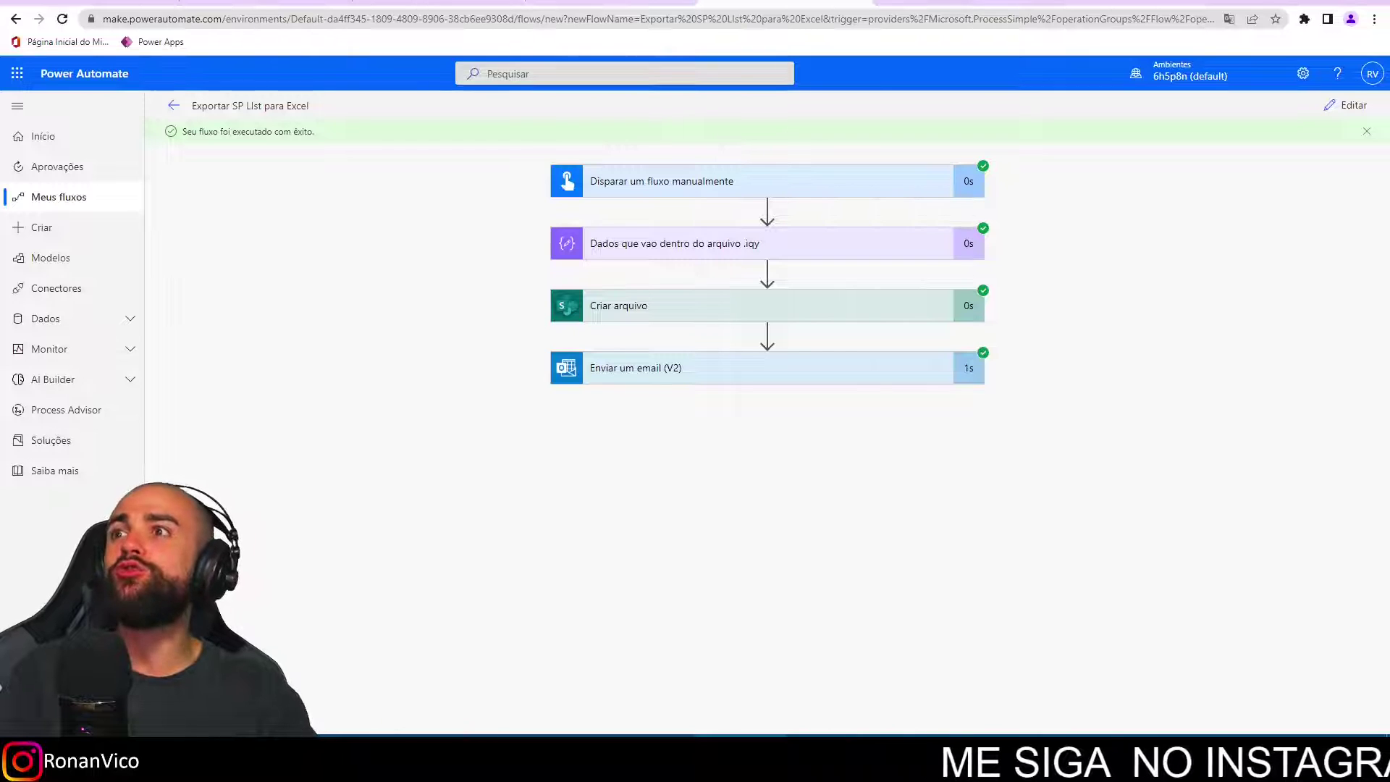
pyautogui.click(584, 3)
# Open Outlook to find the flow's 'Arquivo de consulta' email, then return to the run results.
pyautogui.click(24, 232)
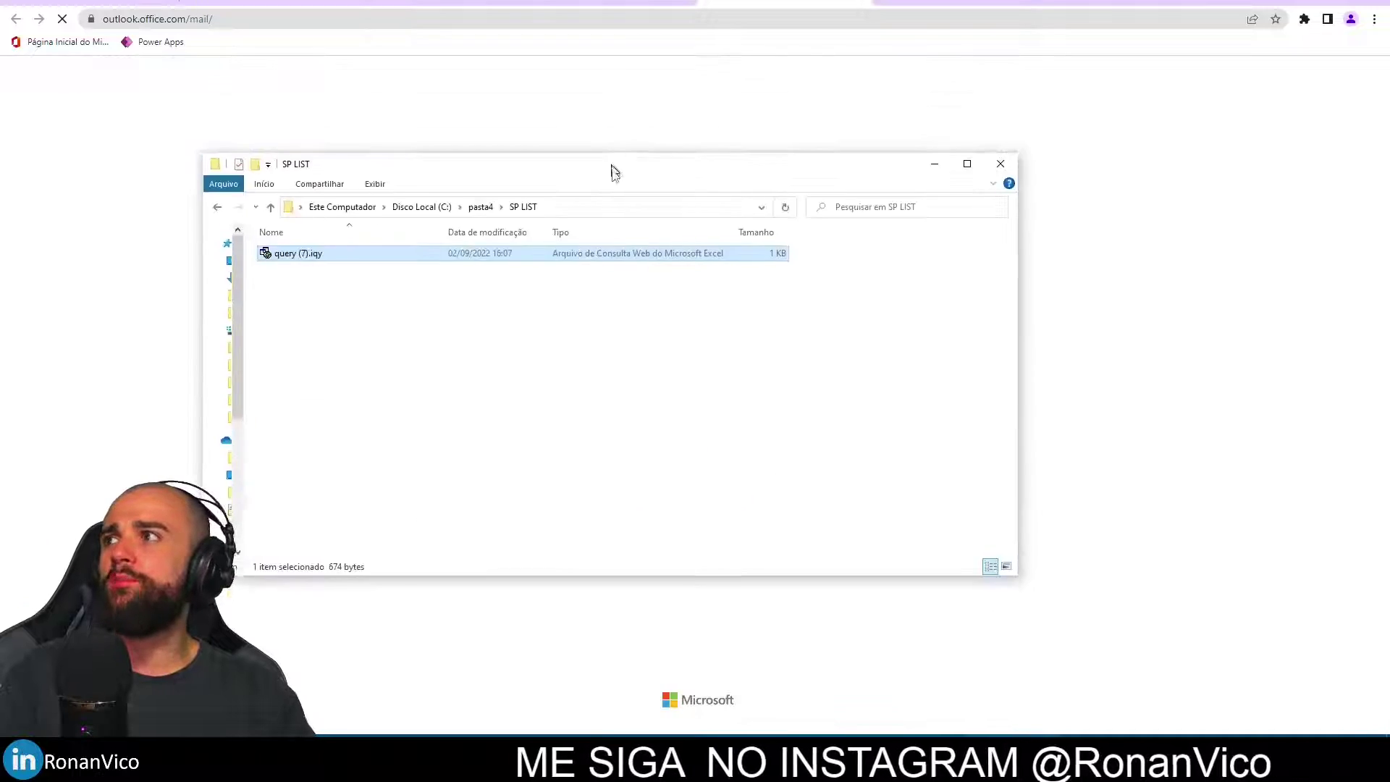
pyautogui.moveTo(614, 173)
pyautogui.mouseDown()
pyautogui.moveTo(599, 211)
pyautogui.moveTo(627, 227)
pyautogui.moveTo(937, 140)
pyautogui.mouseUp()
pyautogui.click(425, 327)
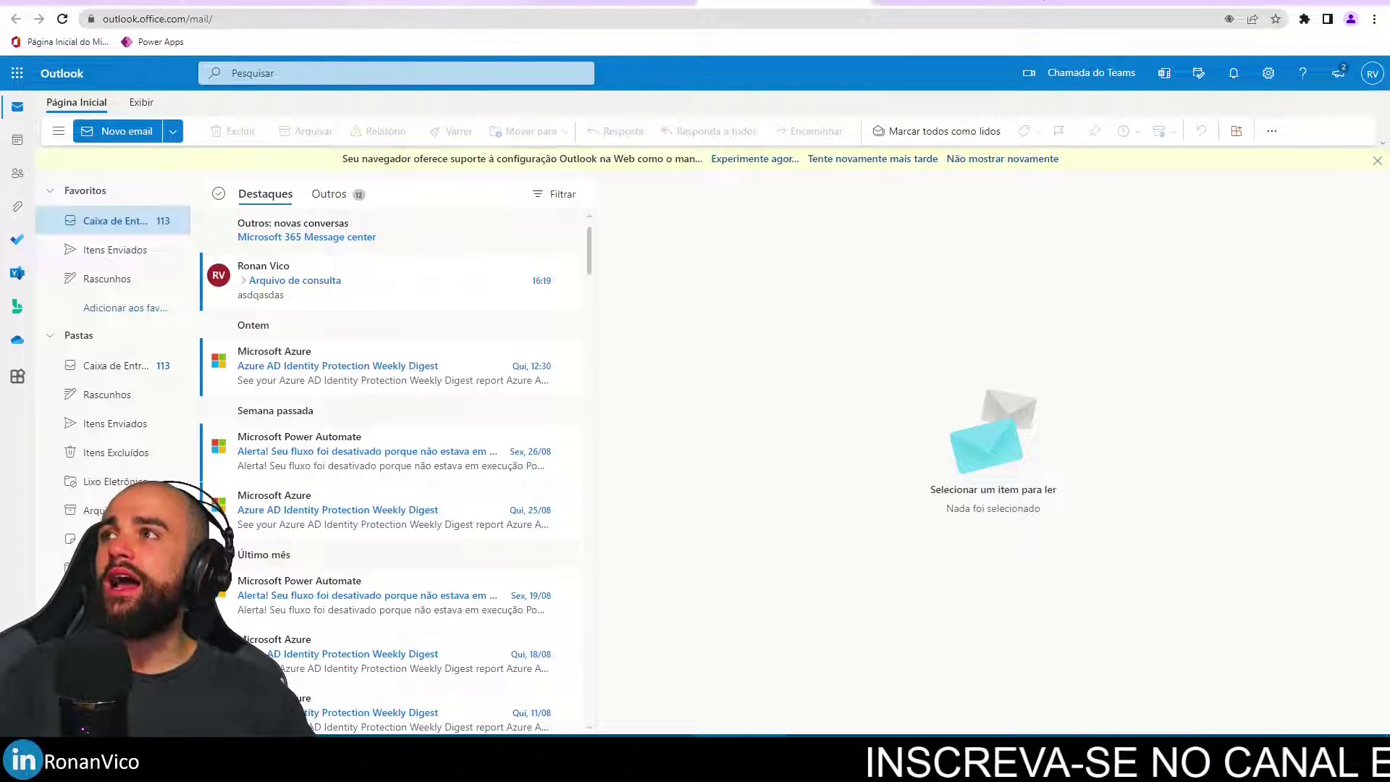
pyautogui.click(872, 2)
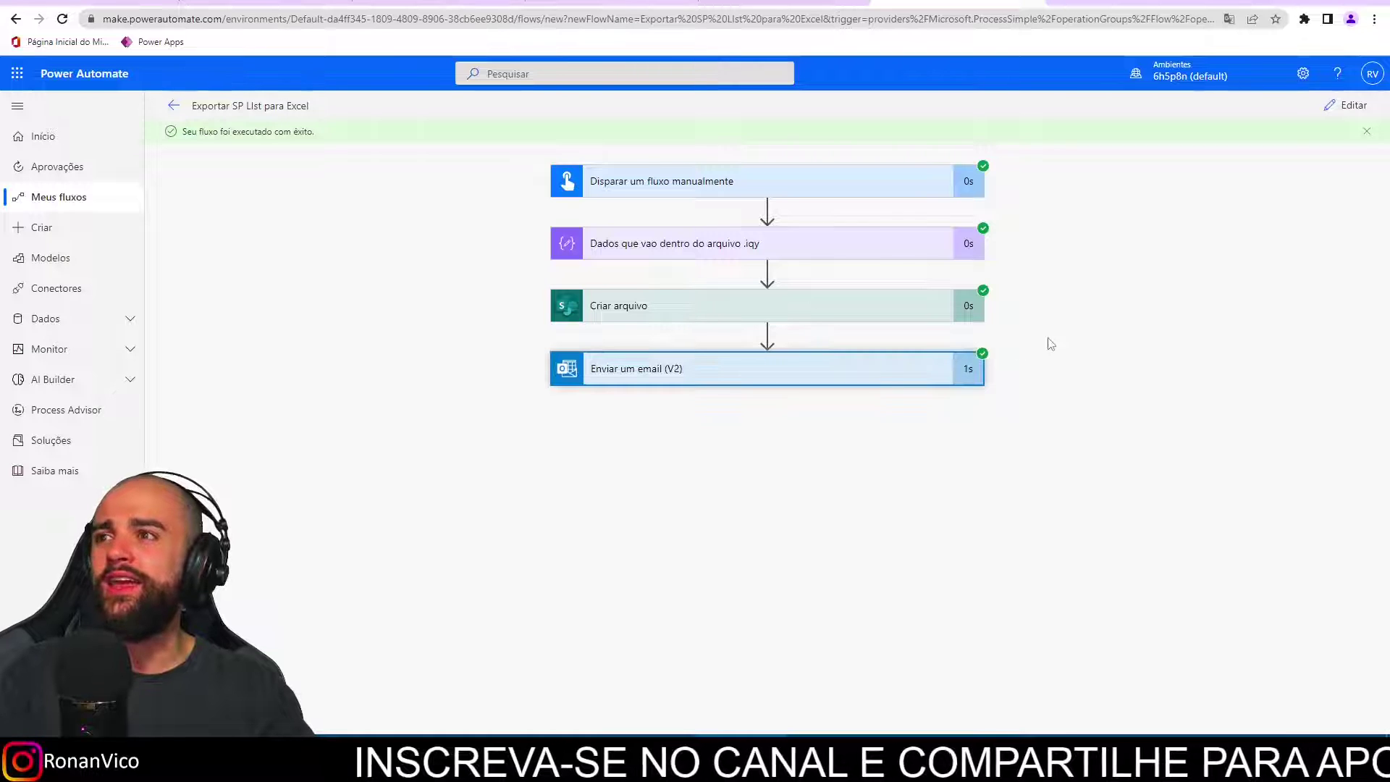
# Edit the flow and set the email's Anexos Nome to the Criar arquivo DisplayName.
pyautogui.click(1331, 113)
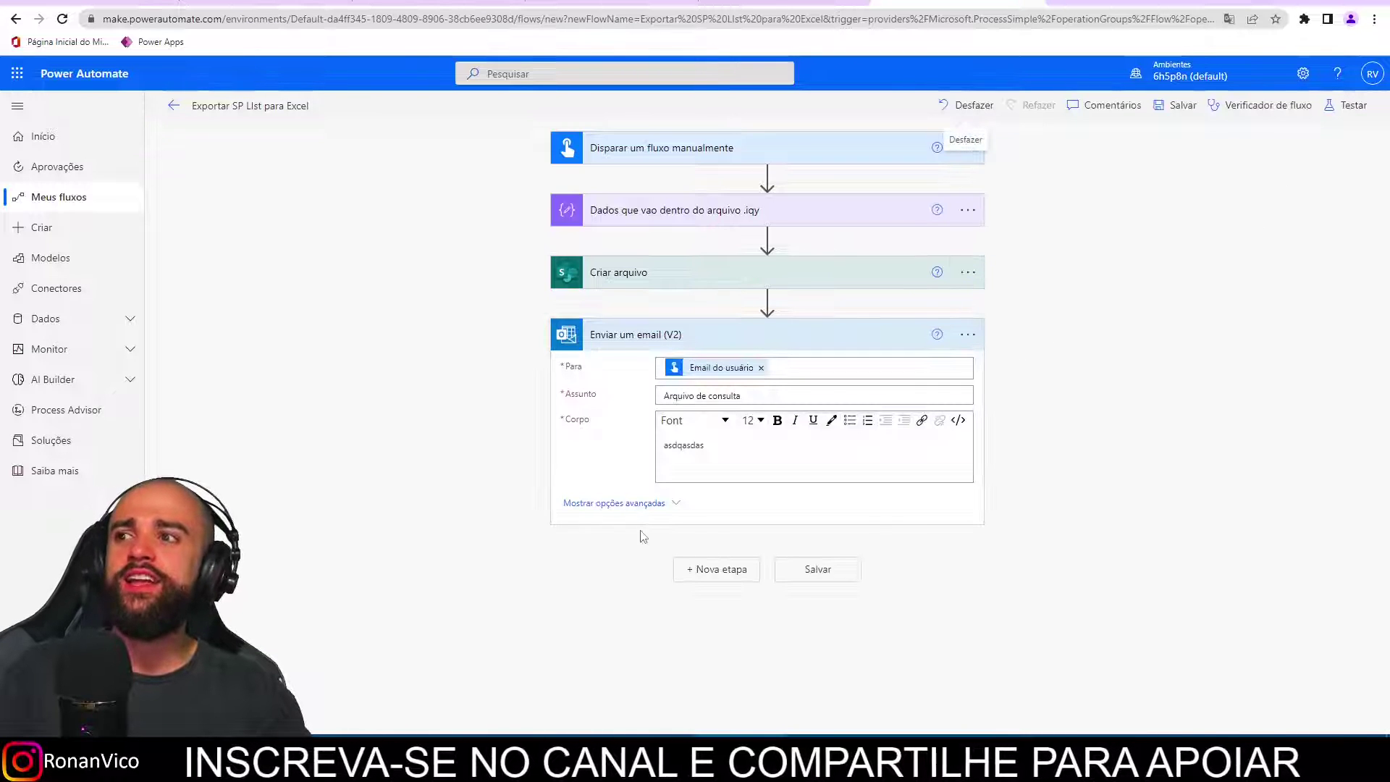
pyautogui.click(655, 507)
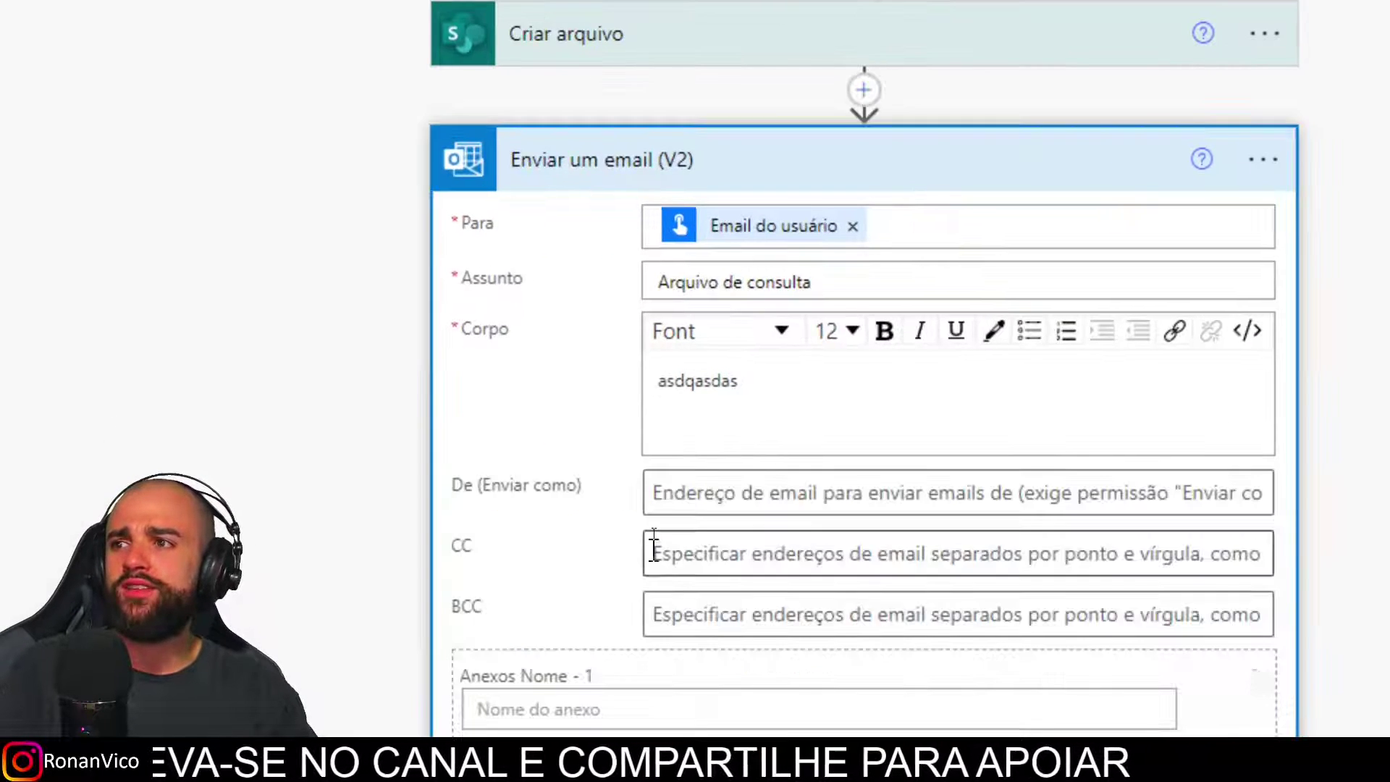
pyautogui.scroll(-2, 860, 670)
pyautogui.scroll(-3, 780, 534)
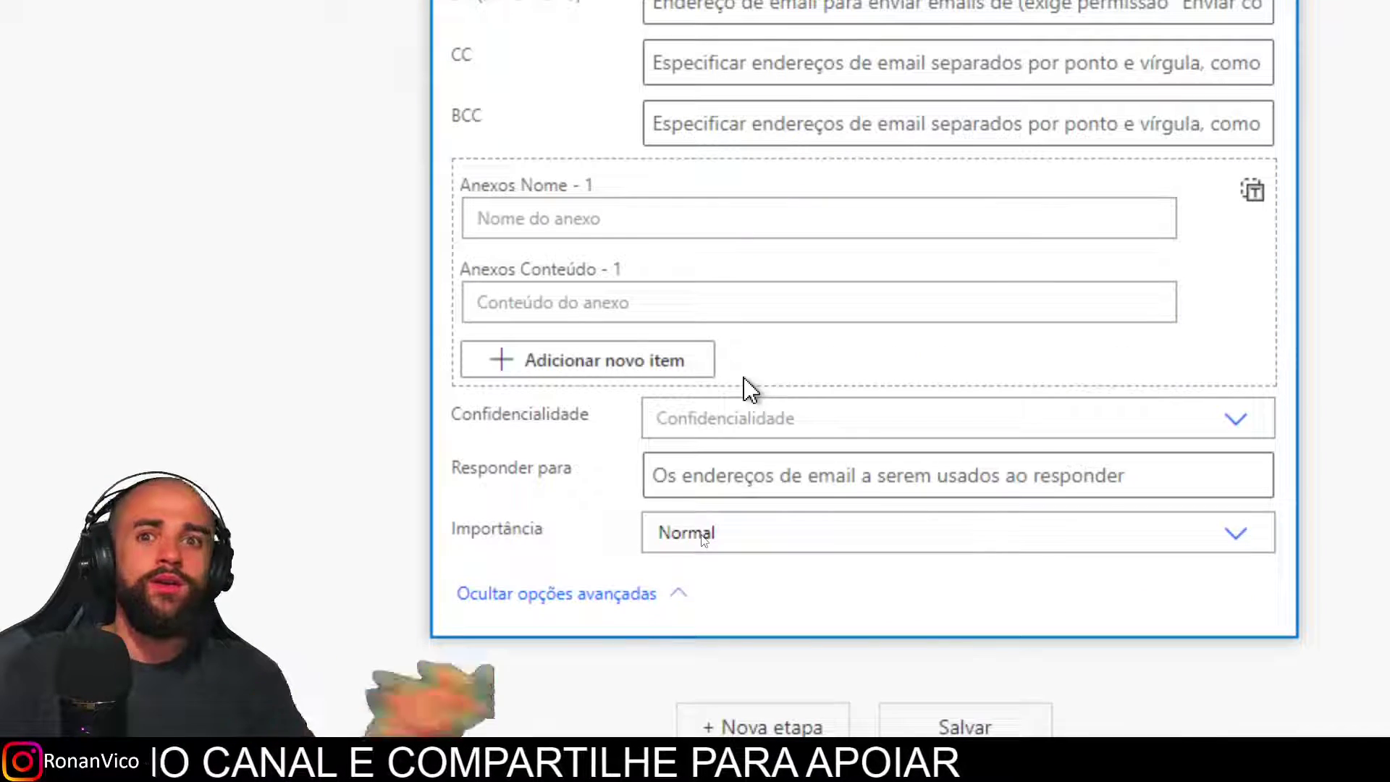
pyautogui.click(753, 225)
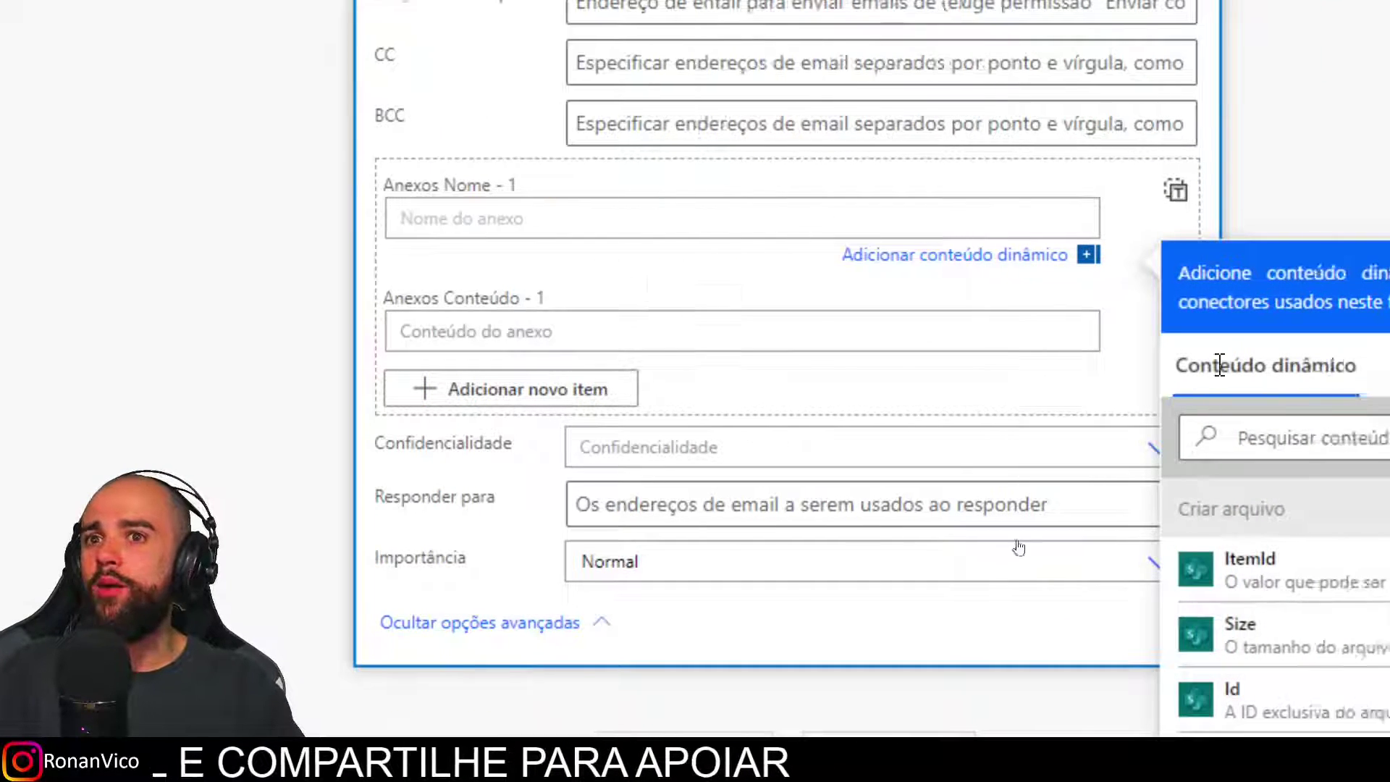
pyautogui.scroll(-3, 1170, 601)
pyautogui.scroll(2, 1108, 596)
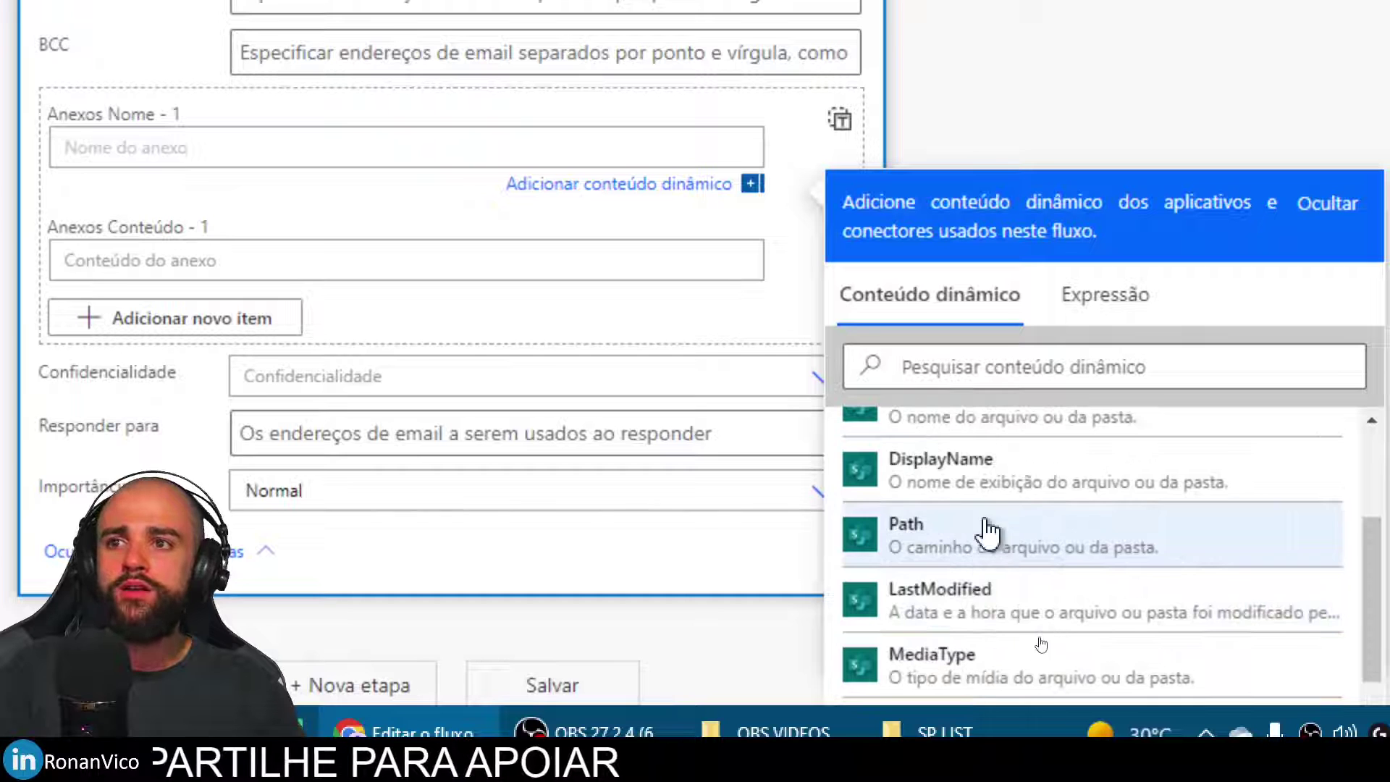
pyautogui.click(1032, 505)
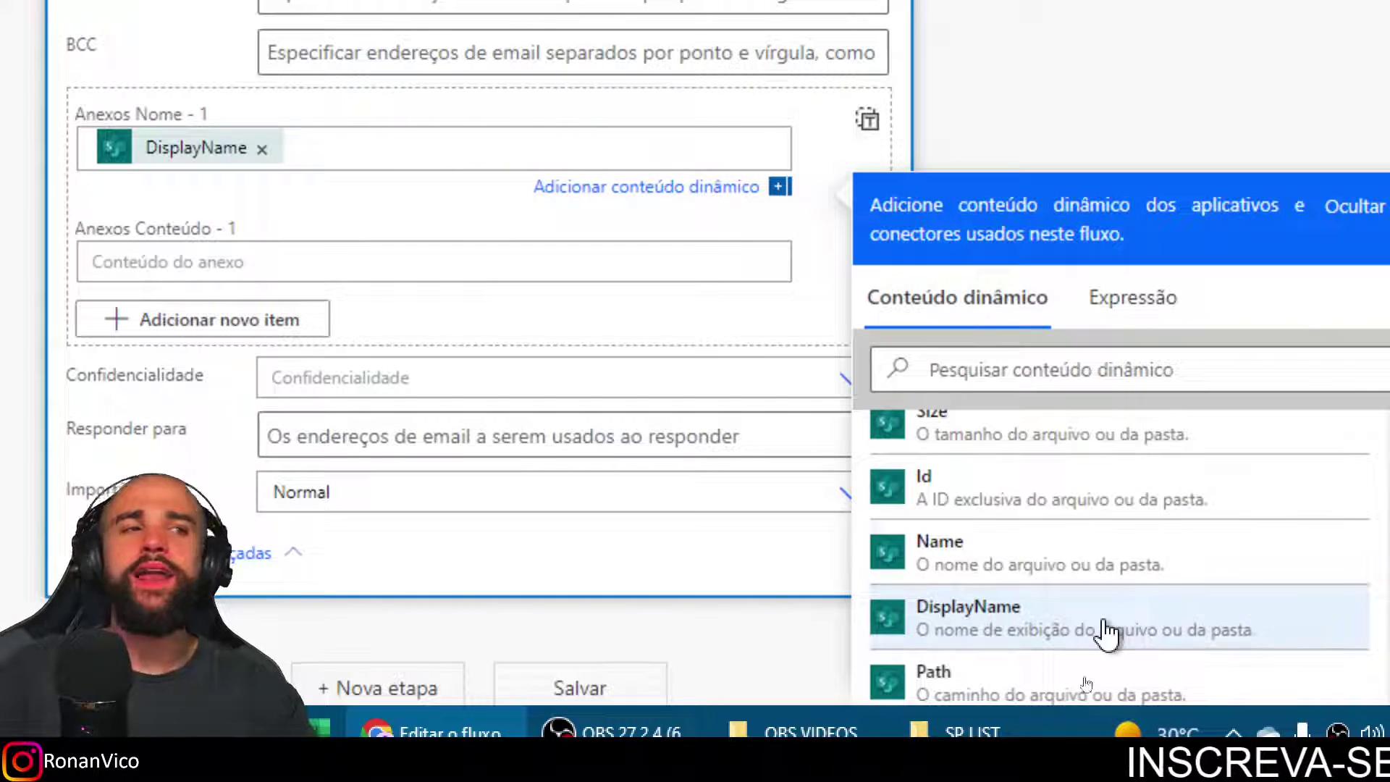
pyautogui.scroll(-4, 1141, 580)
pyautogui.scroll(-2, 1123, 562)
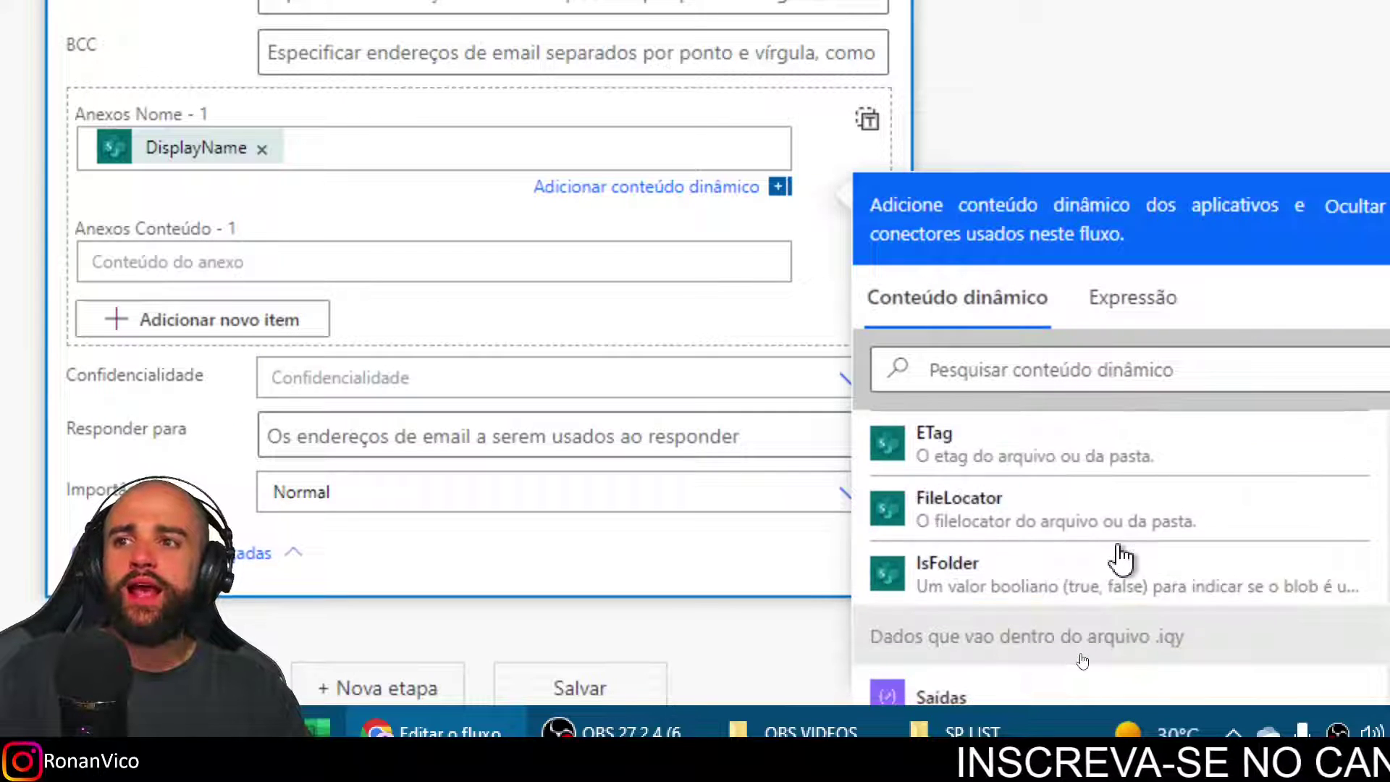
pyautogui.scroll(4, 1121, 564)
pyautogui.scroll(4, 1119, 565)
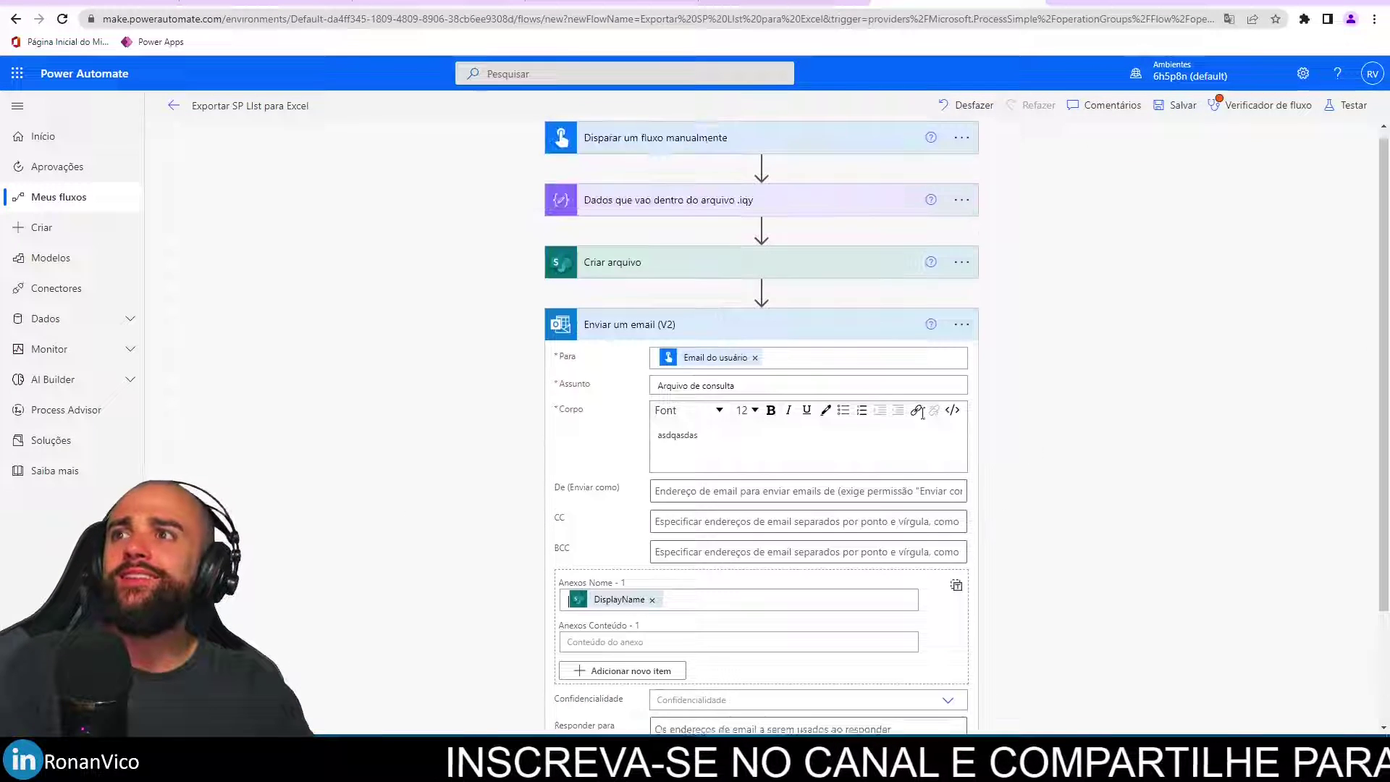
# Insert a SharePoint Obter conteúdo de arquivo action between Criar arquivo and the email.
pyautogui.click(761, 291)
pyautogui.click(765, 320)
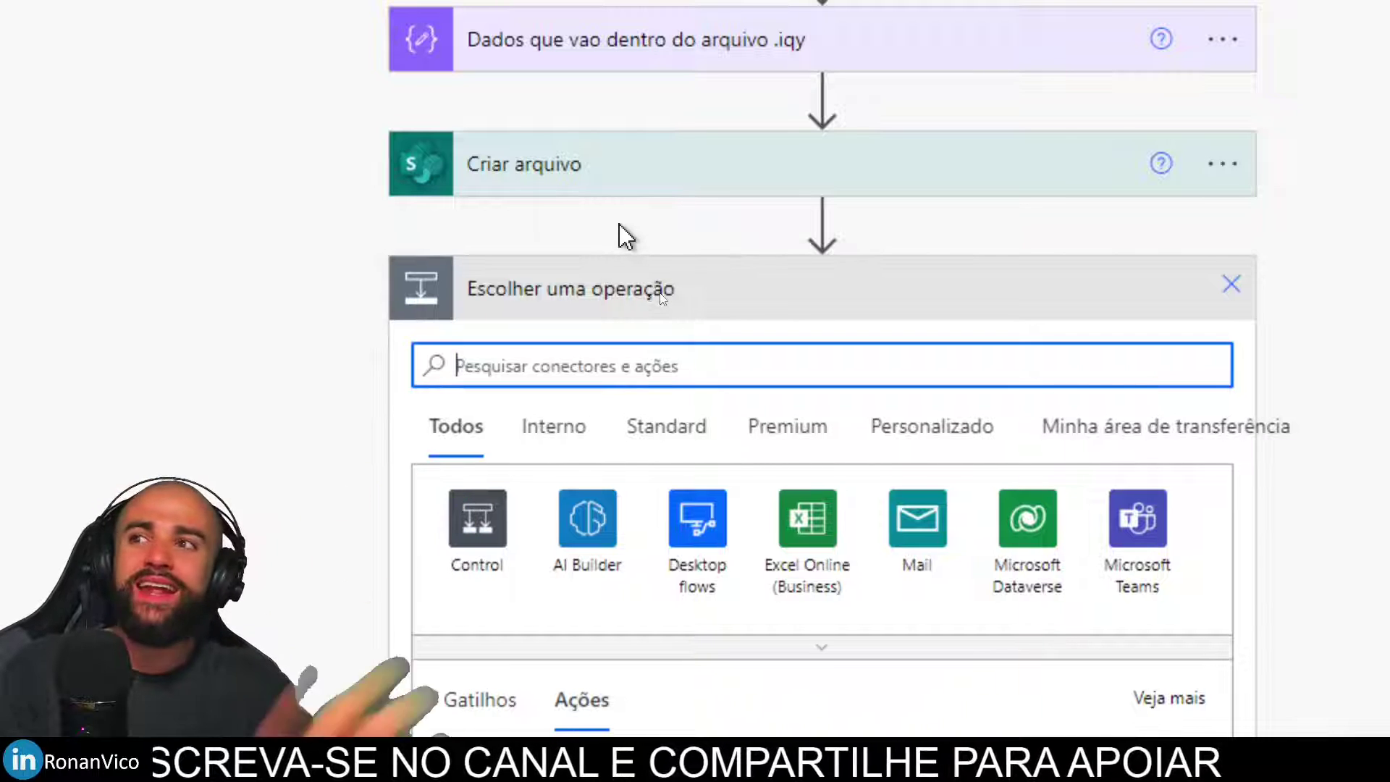
pyautogui.write('oBTER CONTEÚDO')
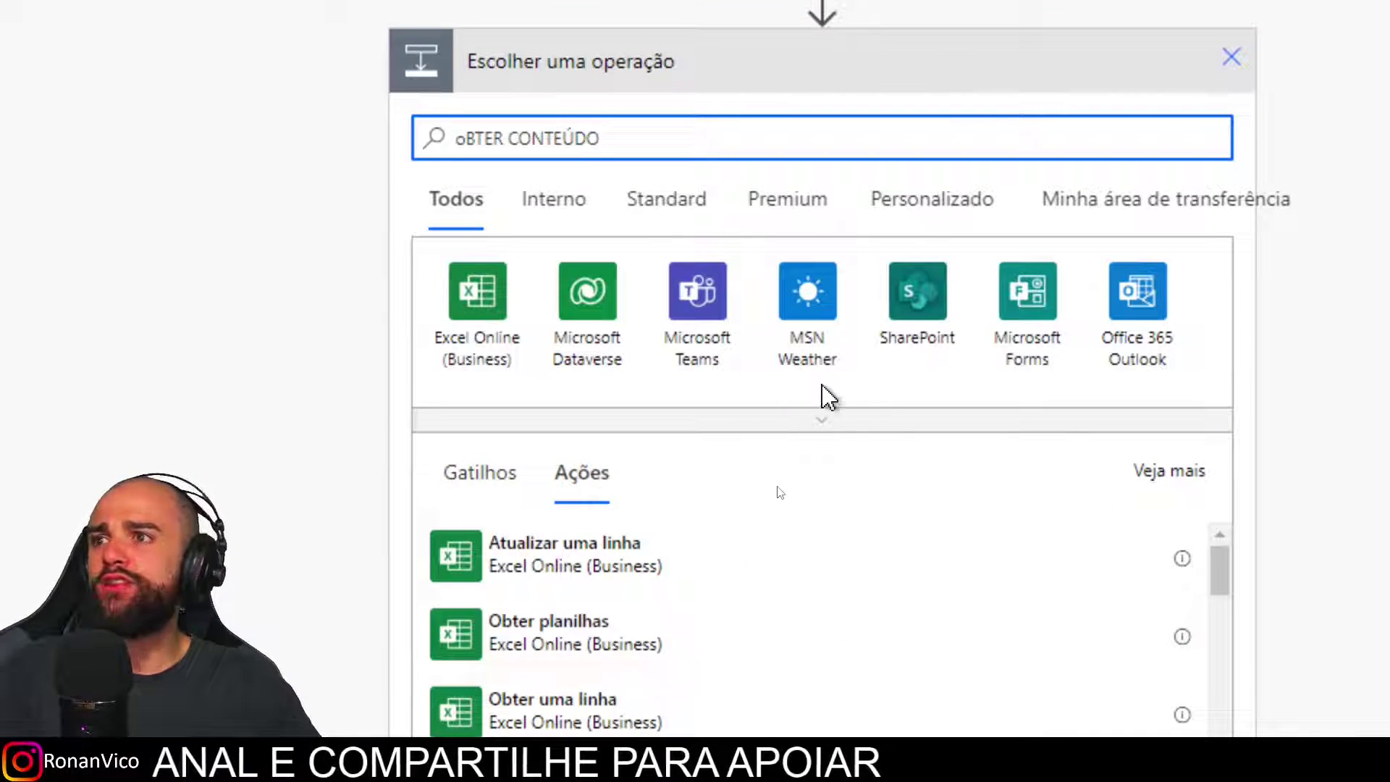
pyautogui.click(901, 426)
pyautogui.scroll(-2, 942, 290)
pyautogui.scroll(2, 970, 304)
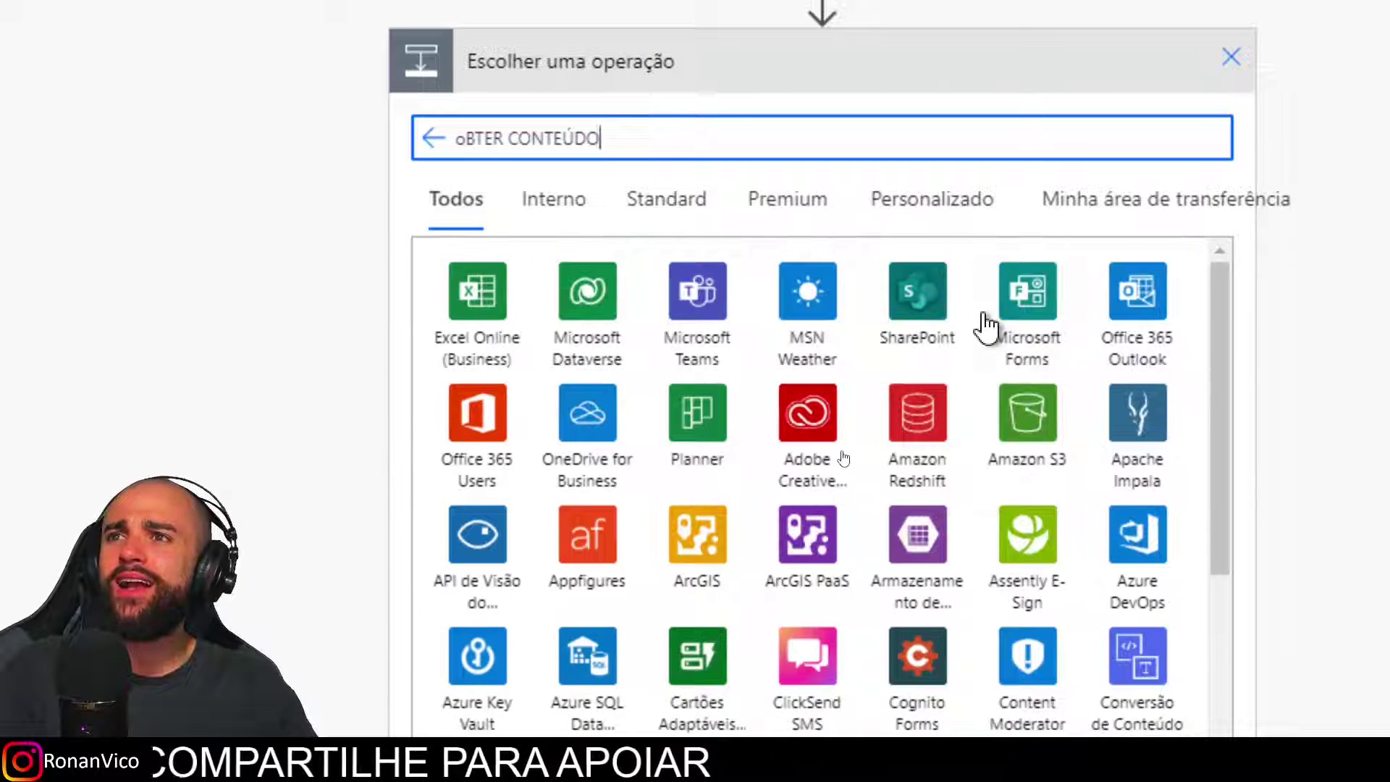
pyautogui.click(941, 304)
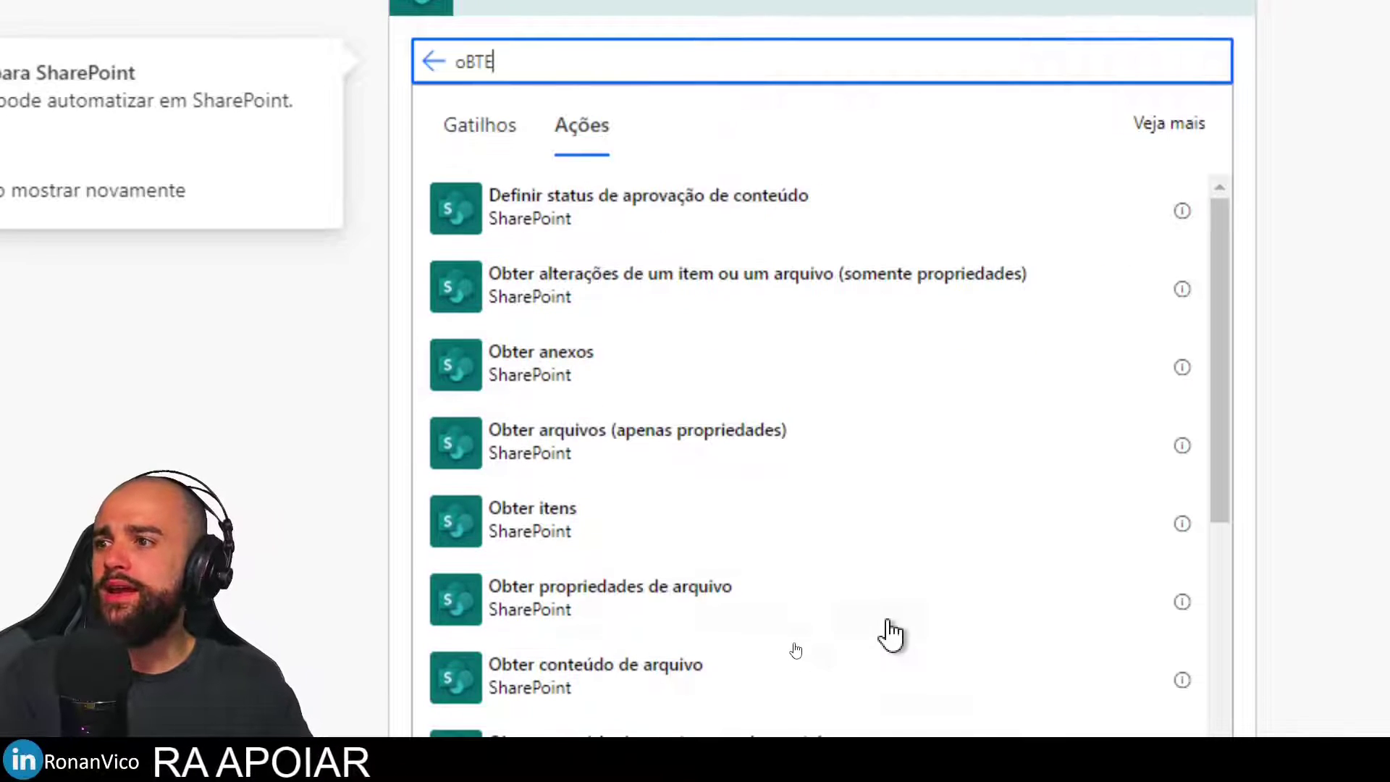
pyautogui.scroll(-2, 869, 623)
pyautogui.click(680, 539)
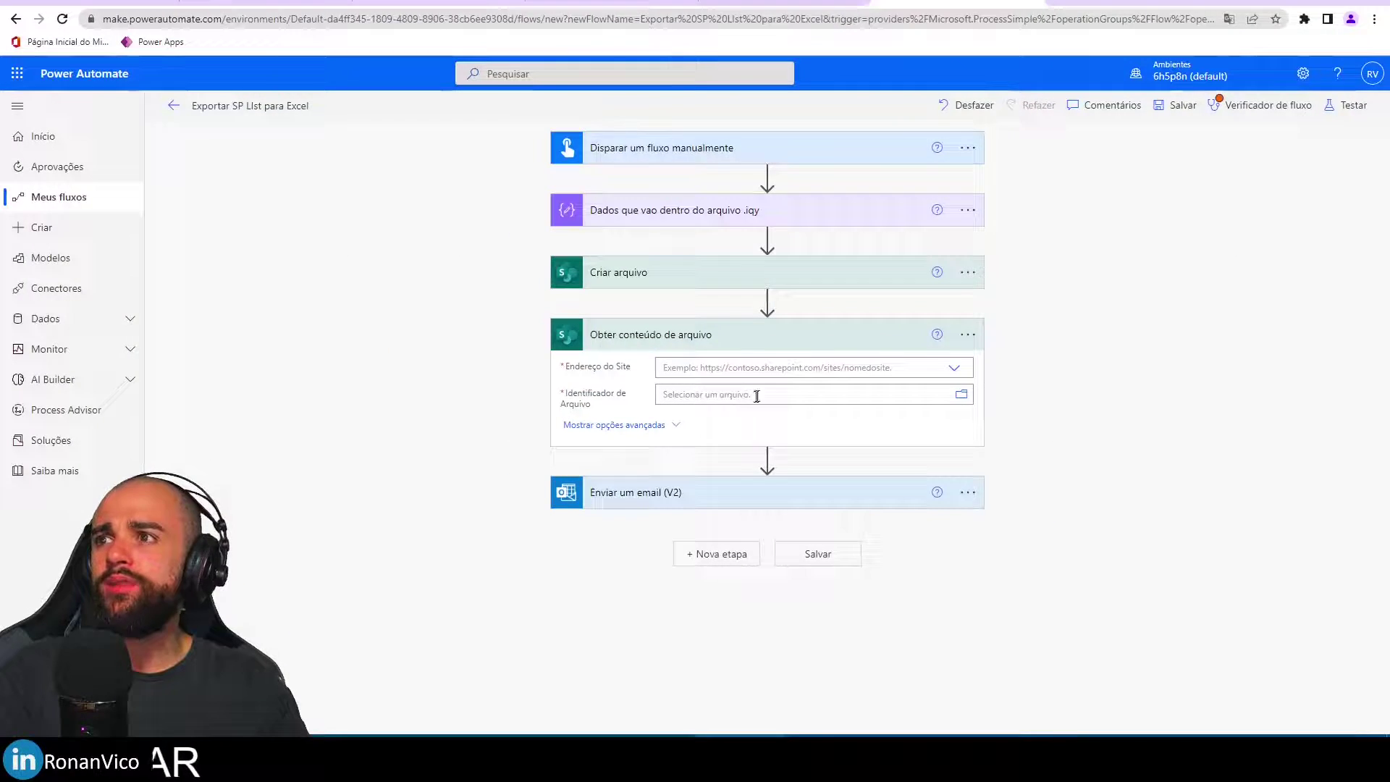
# Point it at site PEDIDOS DE REEMBOLSO with the created file's Id.
pyautogui.click(1021, 359)
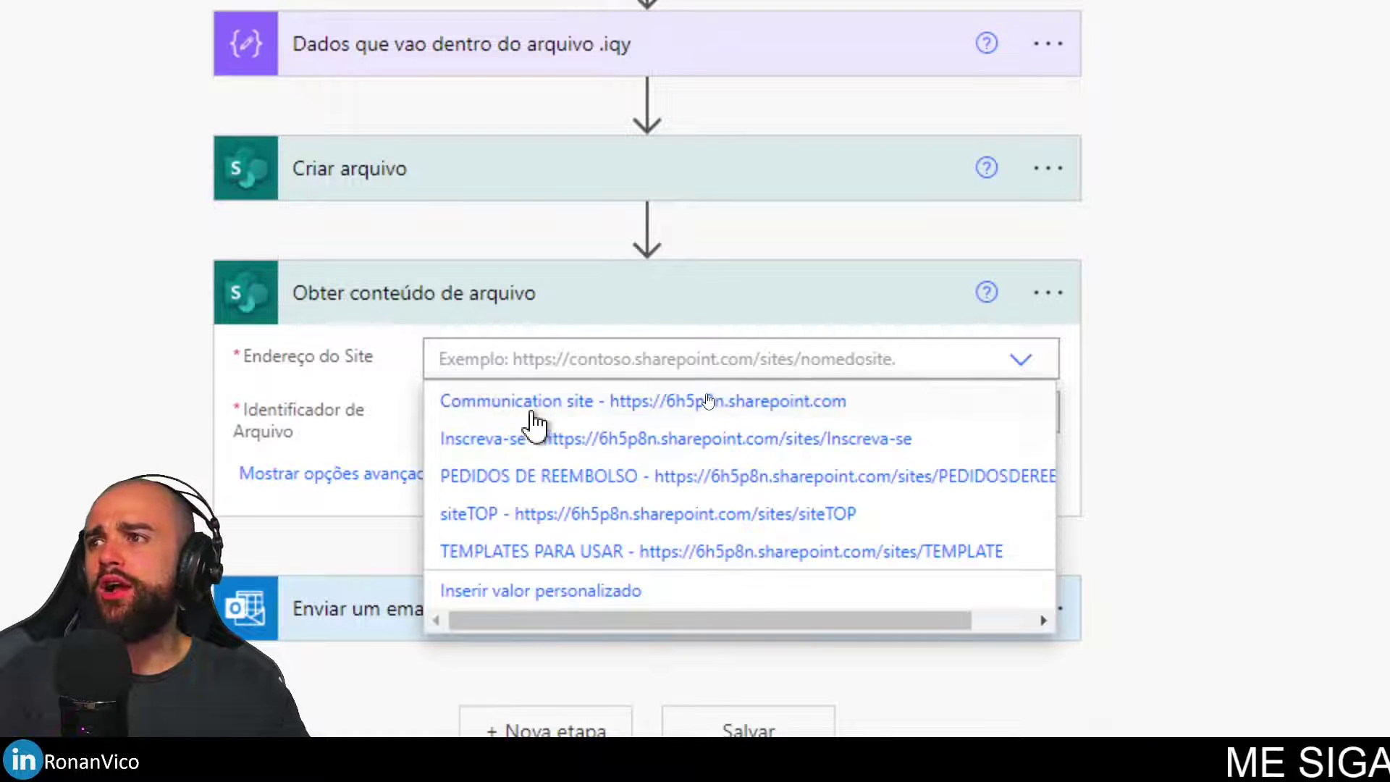
pyautogui.click(507, 474)
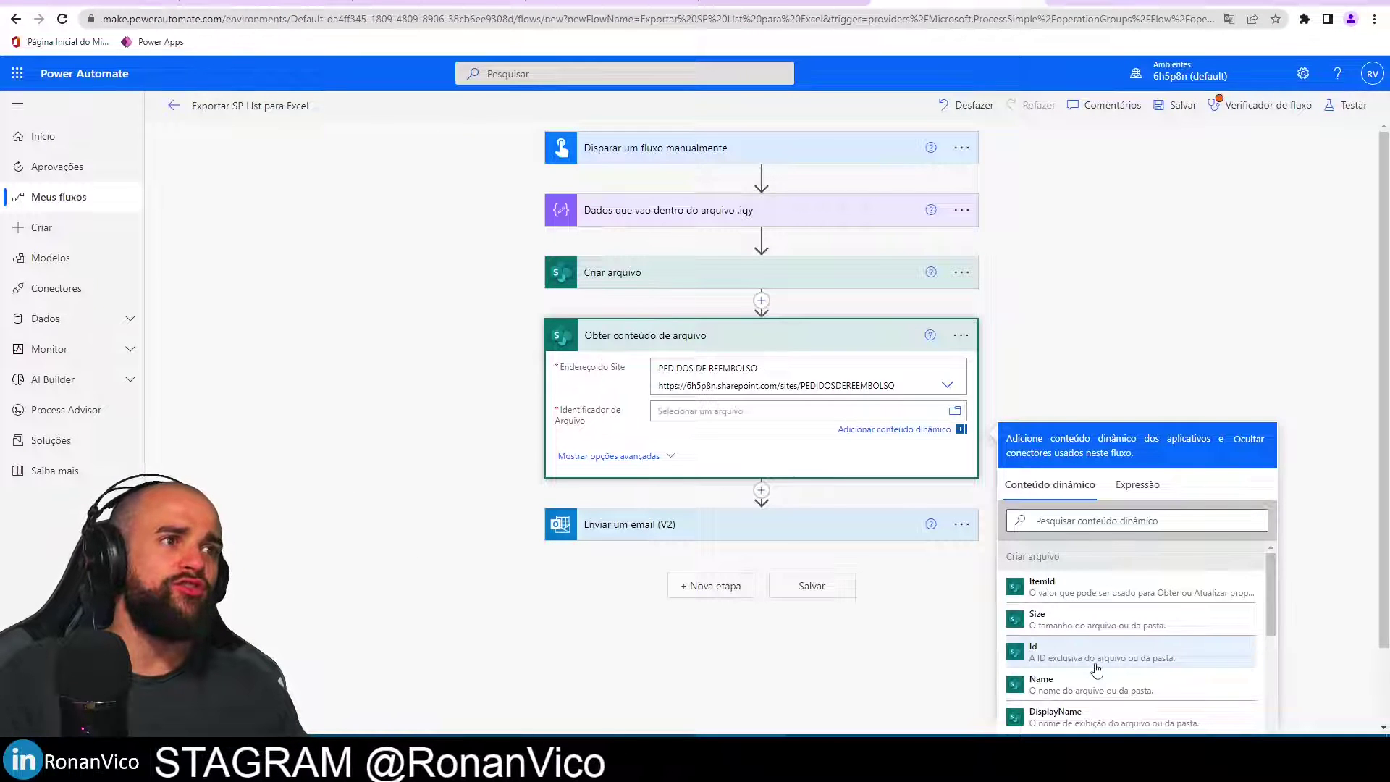
pyautogui.click(1097, 670)
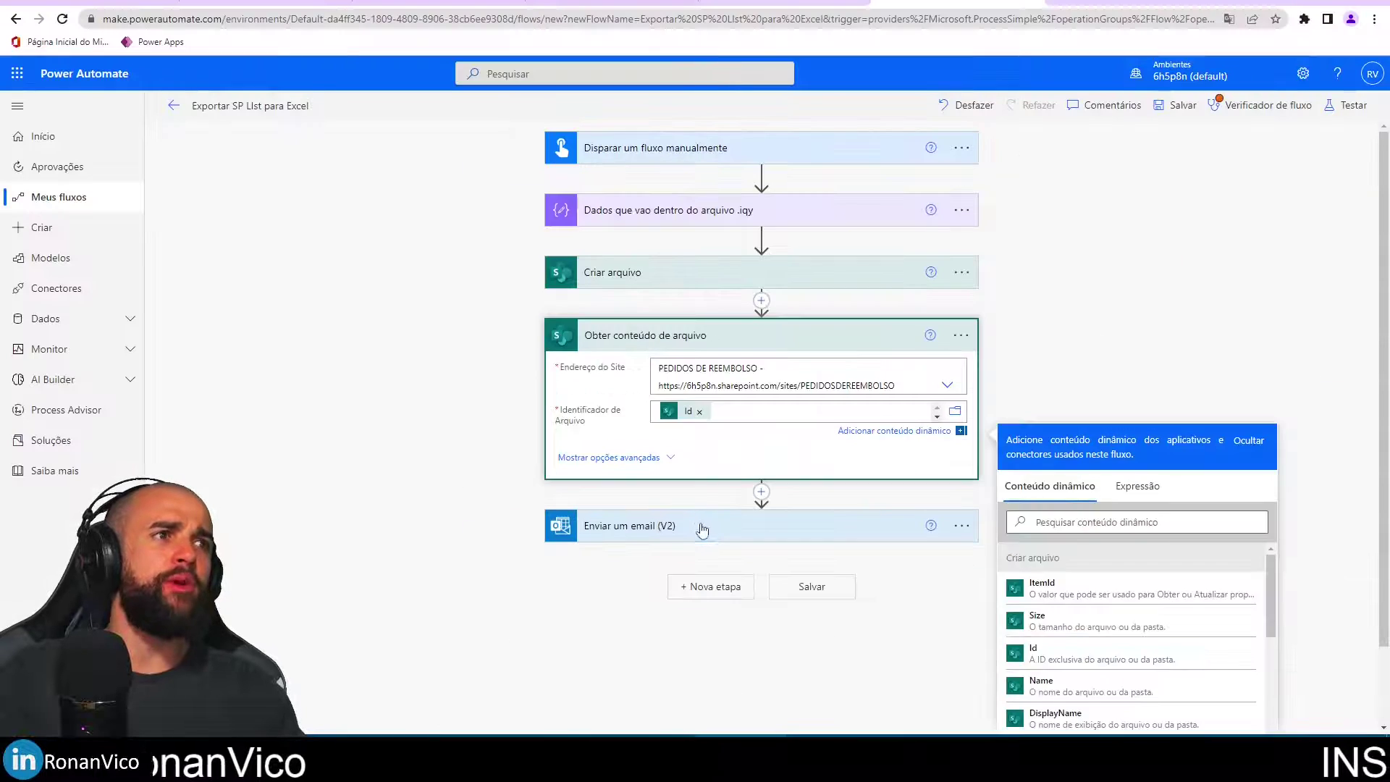
# Set the email's Anexos Conteúdo to Conteúdo do Arquivo from Obter conteúdo de arquivo.
pyautogui.click(701, 530)
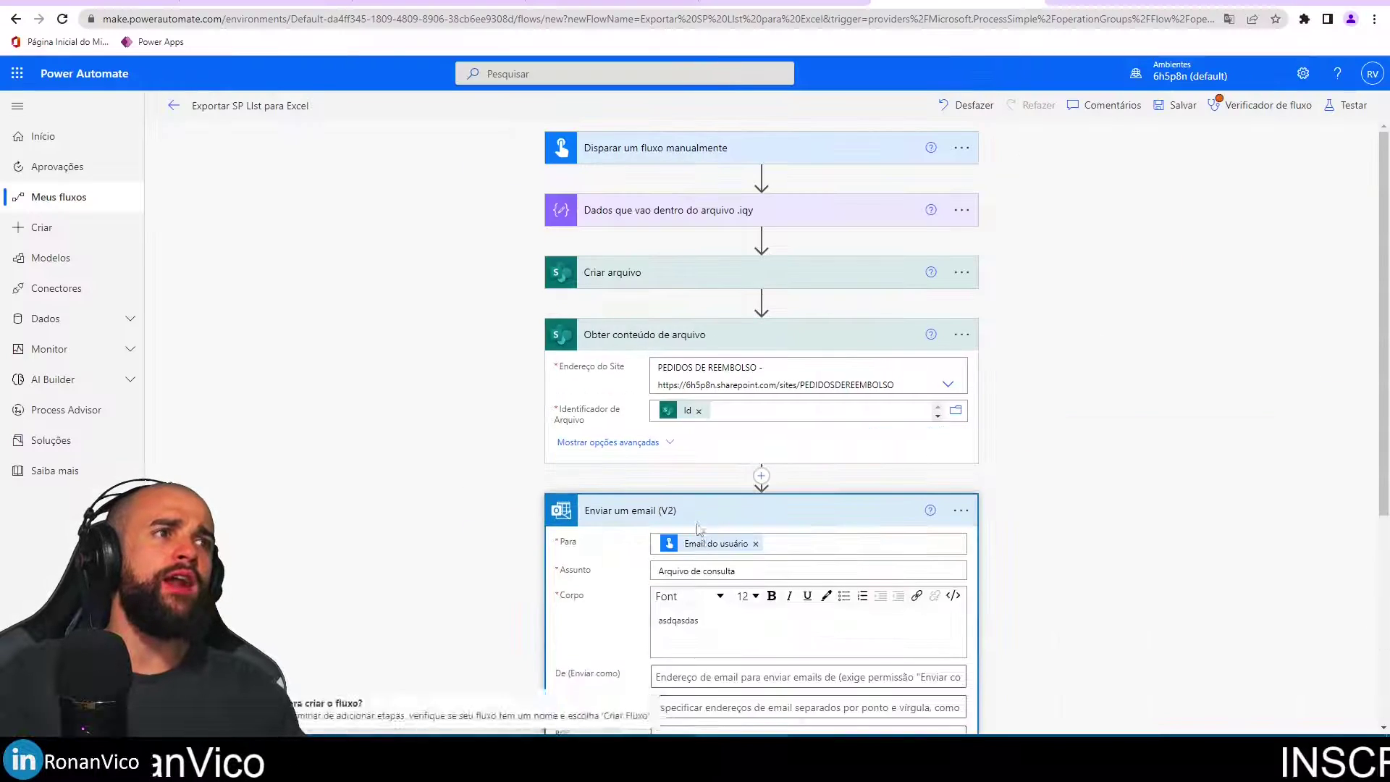
pyautogui.scroll(-5, 701, 507)
pyautogui.click(638, 500)
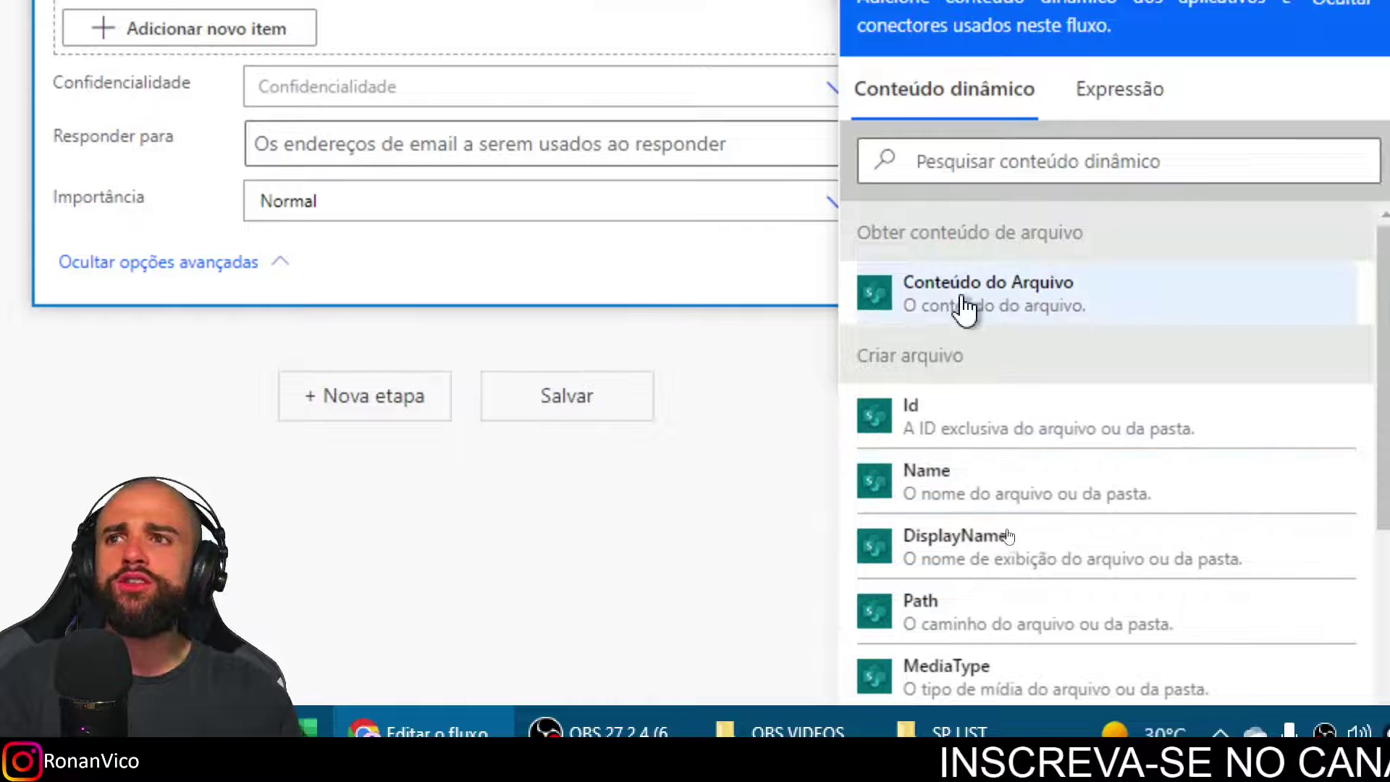
pyautogui.scroll(2, 527, 202)
pyautogui.scroll(2, 366, 94)
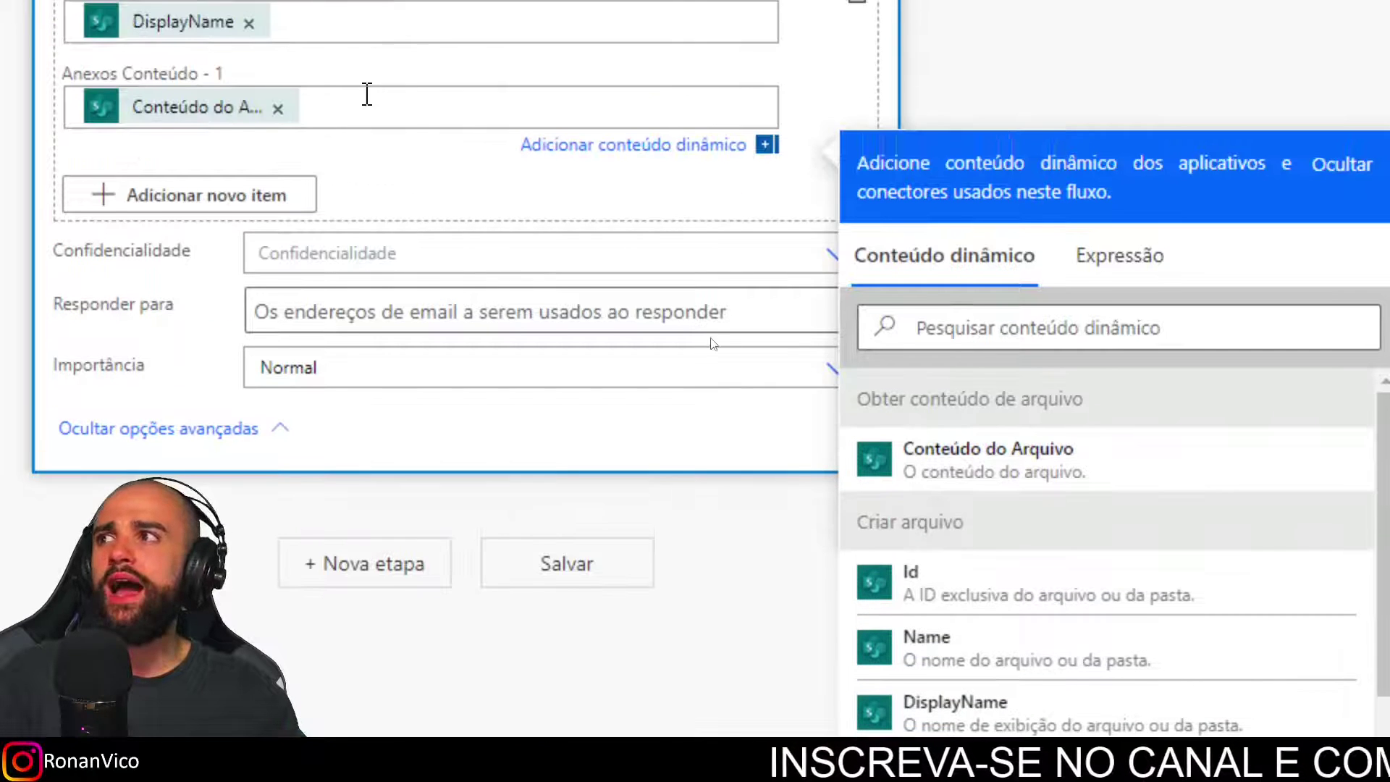
pyautogui.click(375, 109)
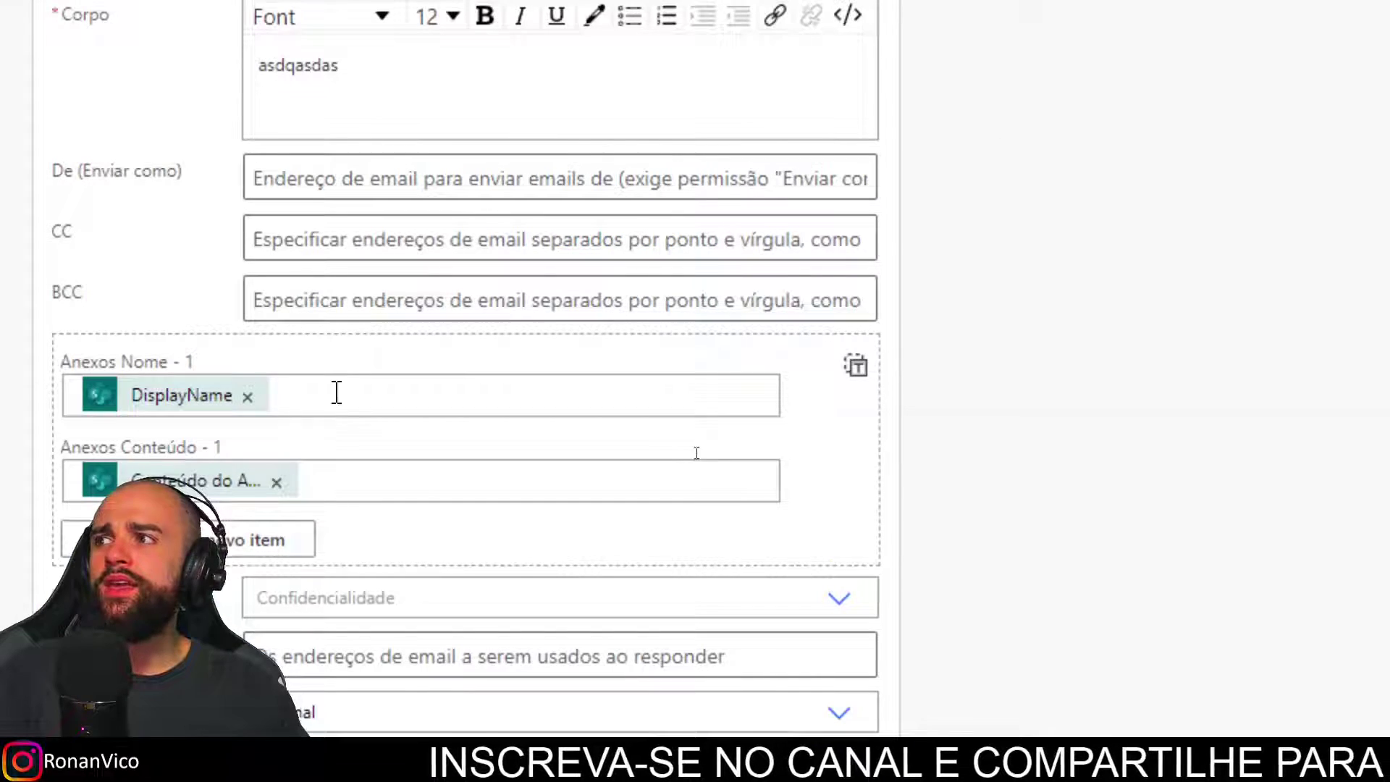
pyautogui.click(336, 194)
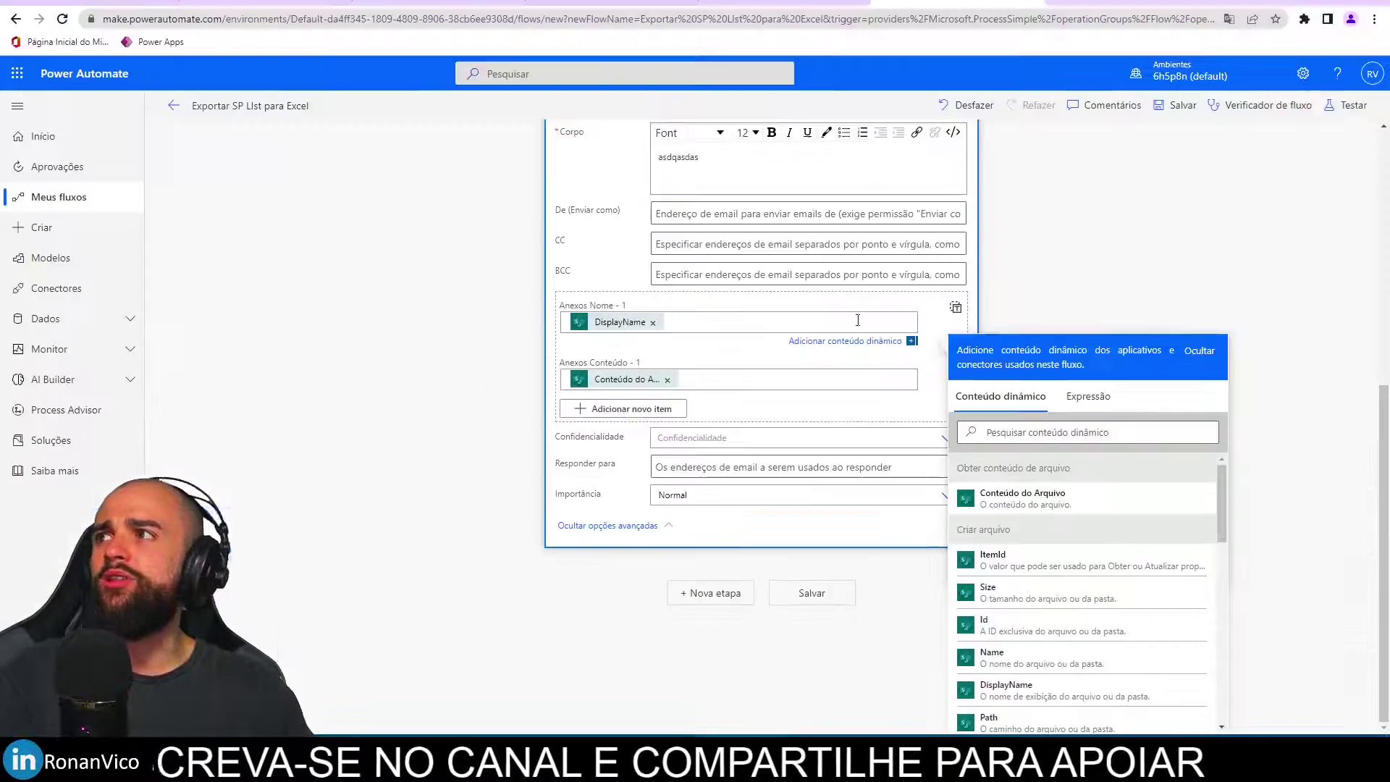
pyautogui.scroll(5, 1007, 369)
pyautogui.scroll(-2, 1007, 369)
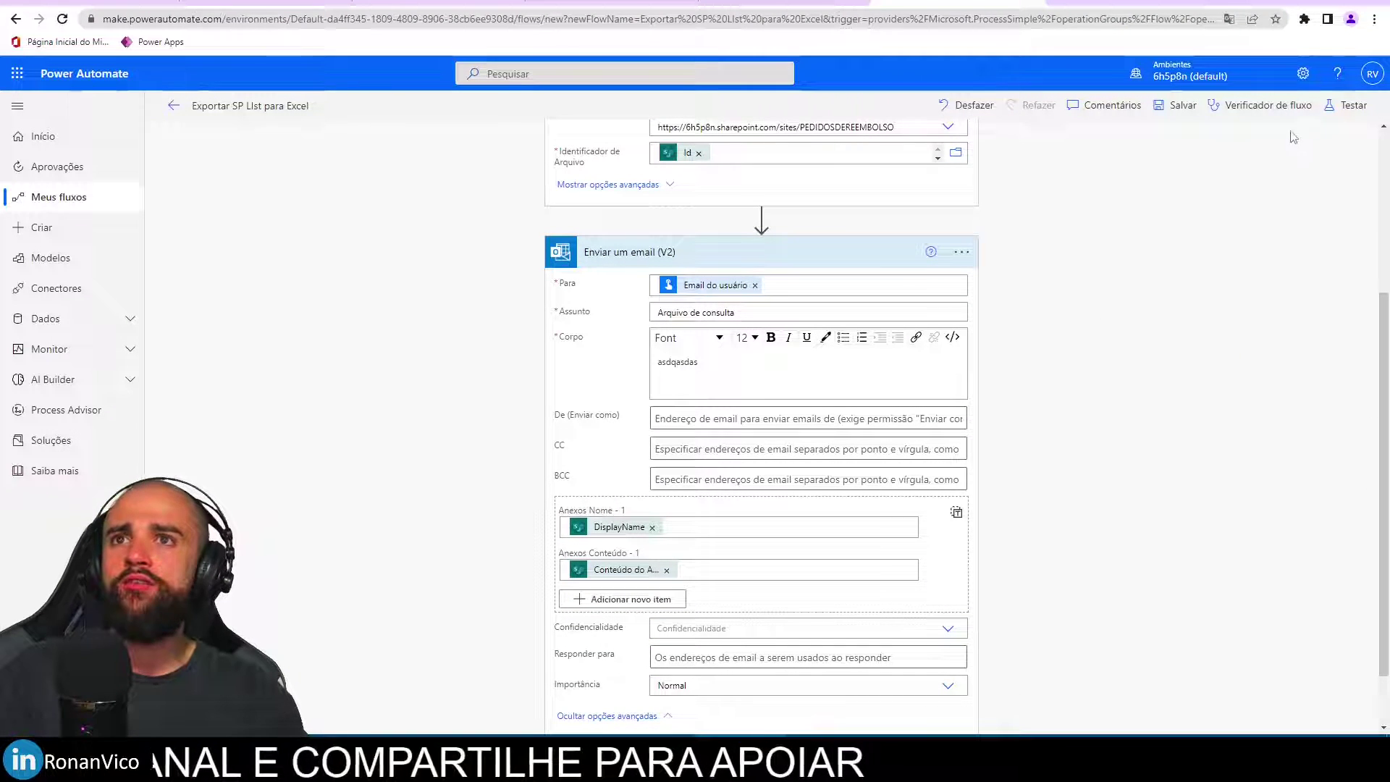
# Run the flow checker, let the Exportar SP List para Excel test run start, then go to Outlook.
pyautogui.click(1221, 113)
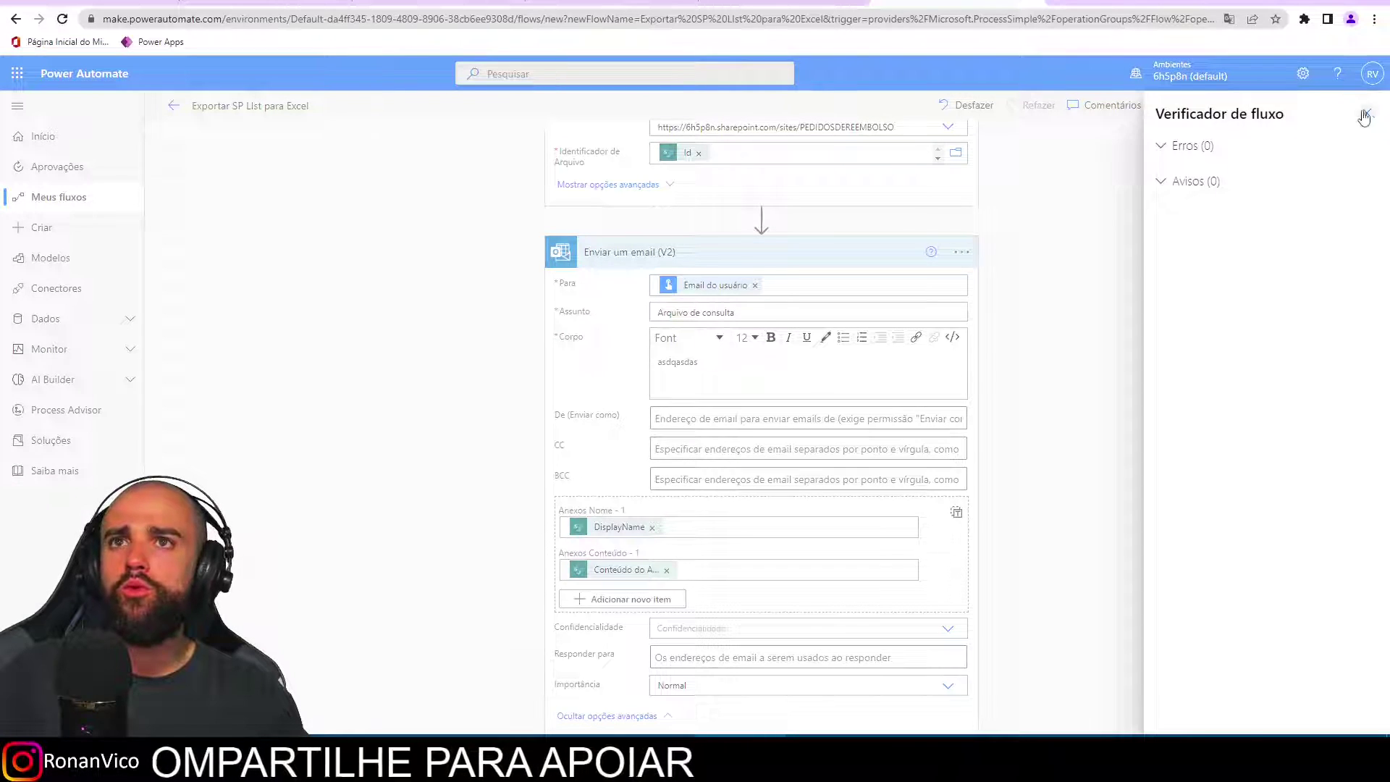
pyautogui.click(1366, 114)
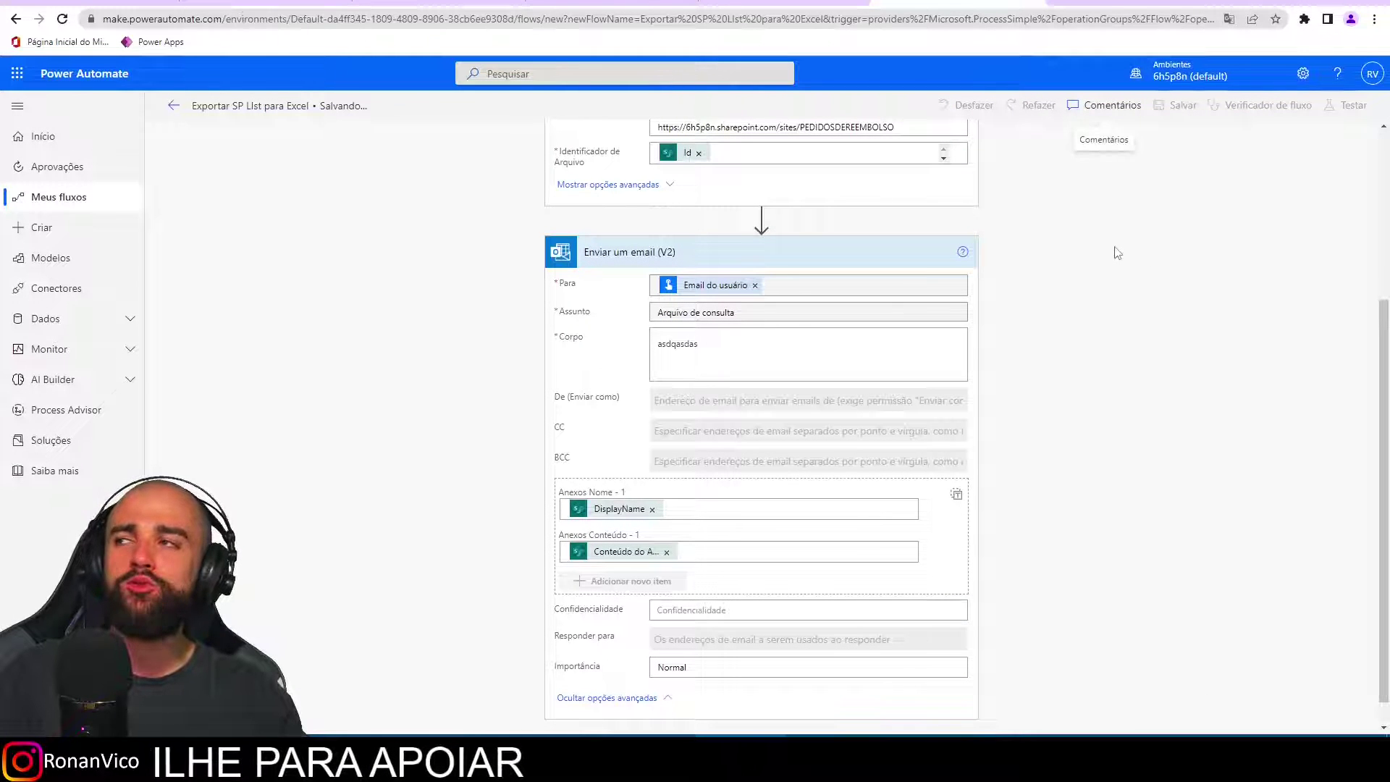
pyautogui.click(1190, 707)
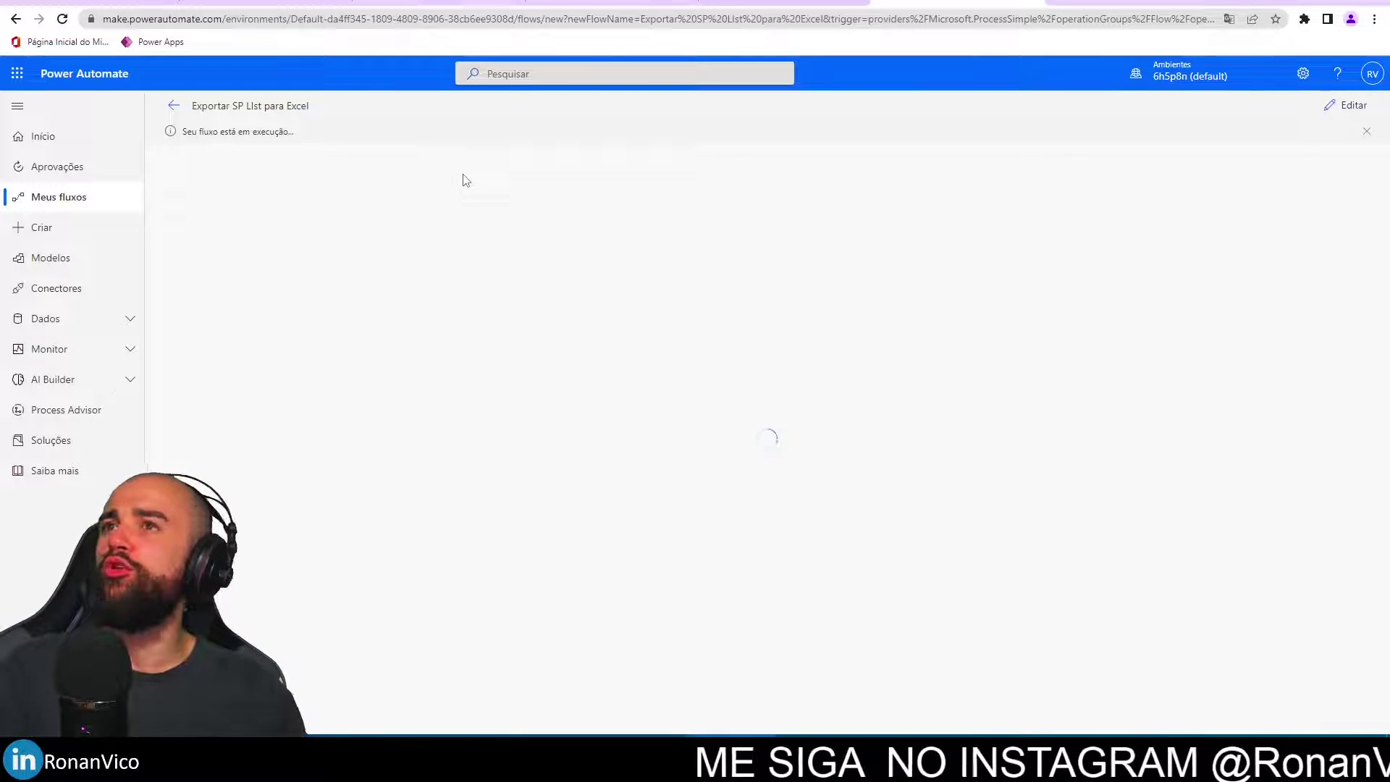
pyautogui.click(762, 4)
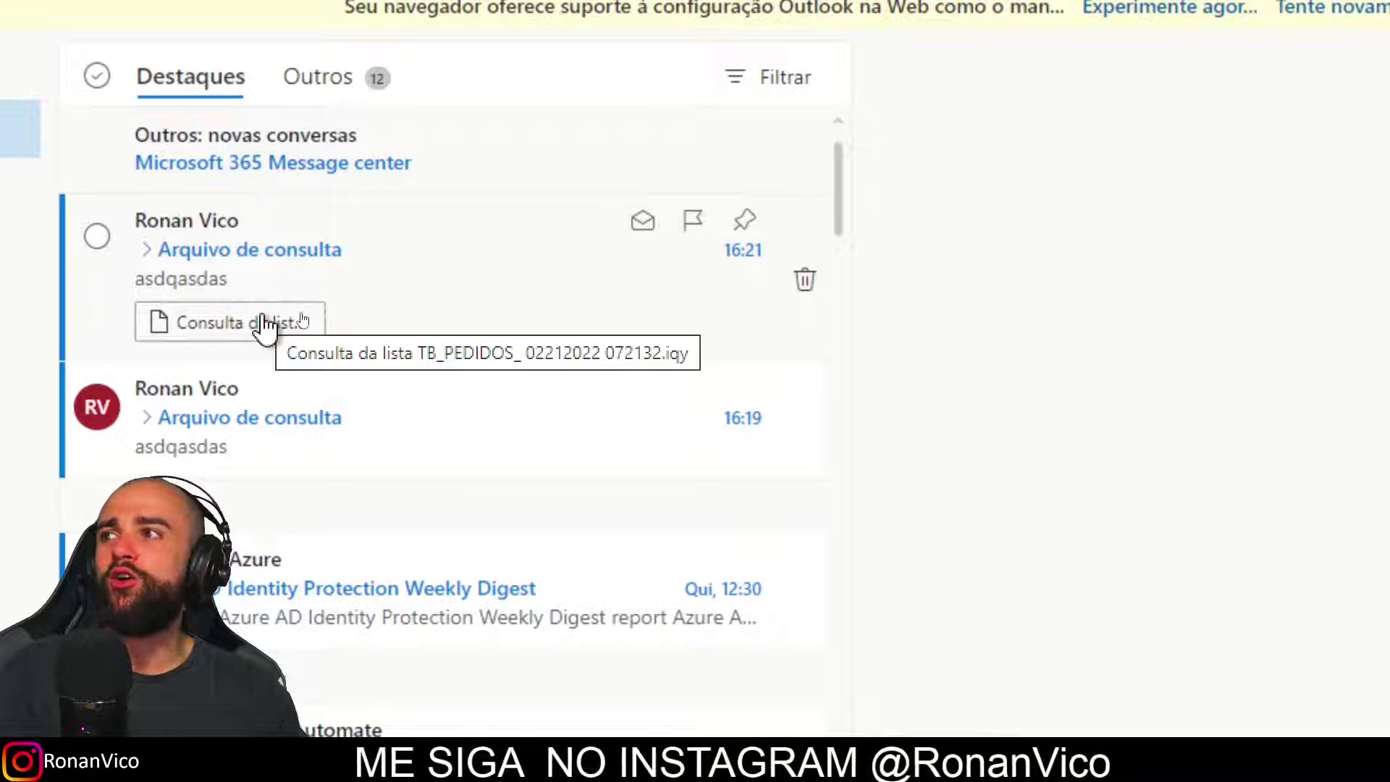
# Open the newest 'Arquivo de consulta' email in its own window and download its .iqy attachment.
pyautogui.click(479, 289)
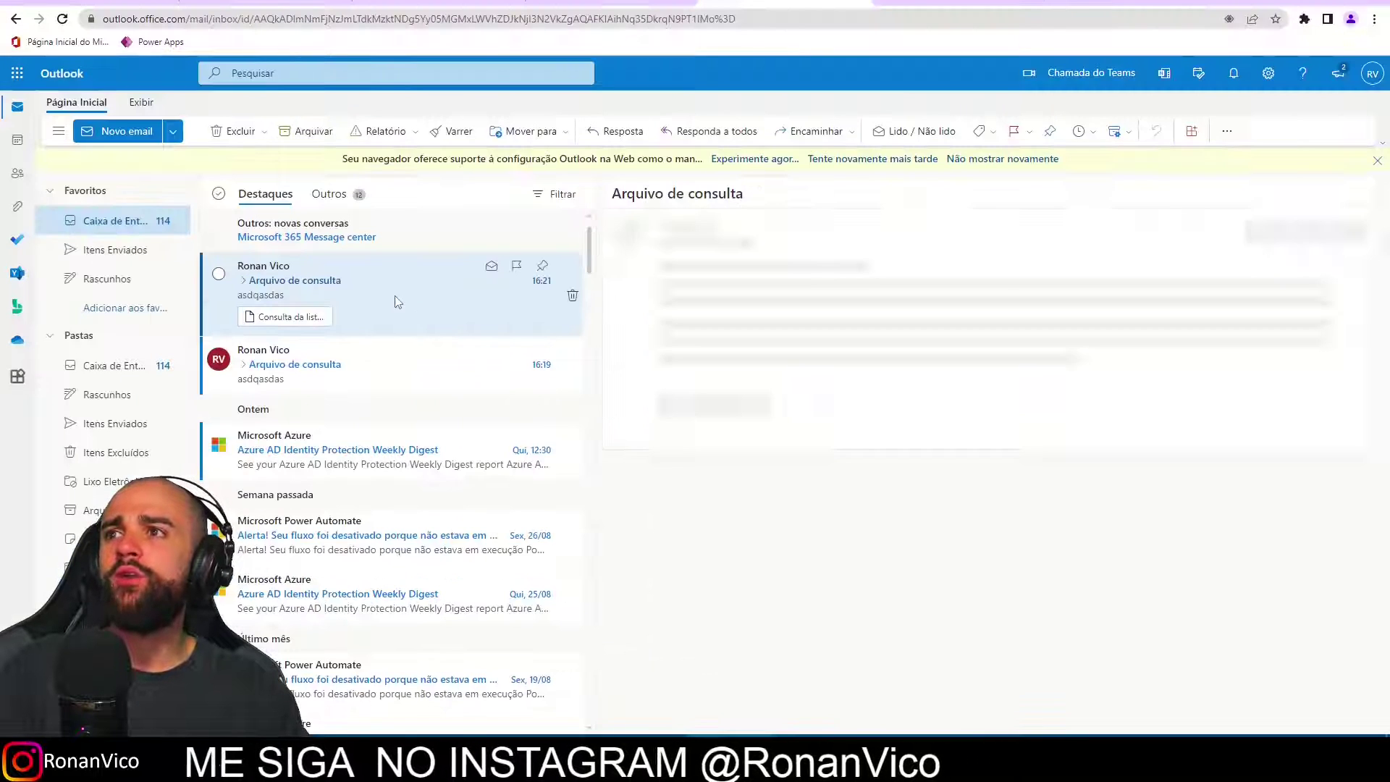
pyautogui.doubleClick(302, 295)
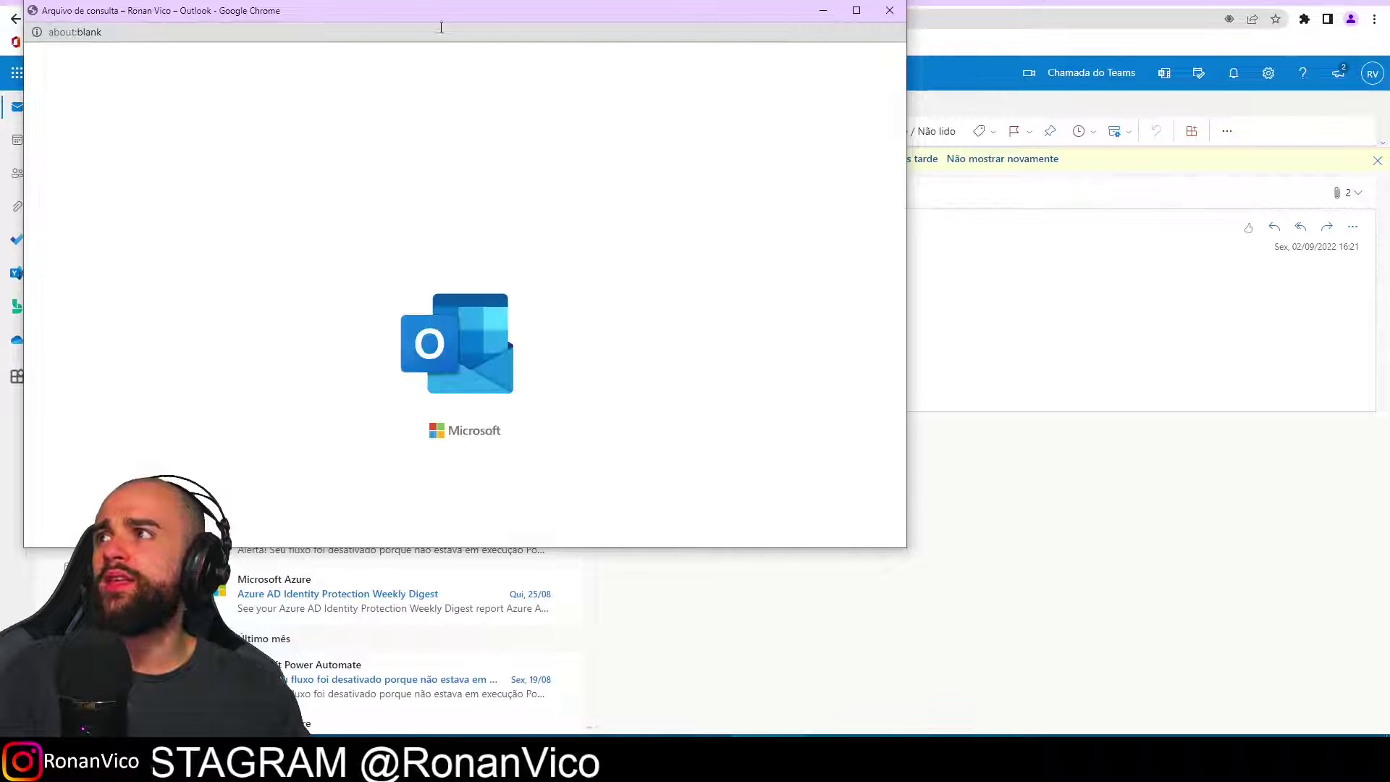
pyautogui.click(216, 197)
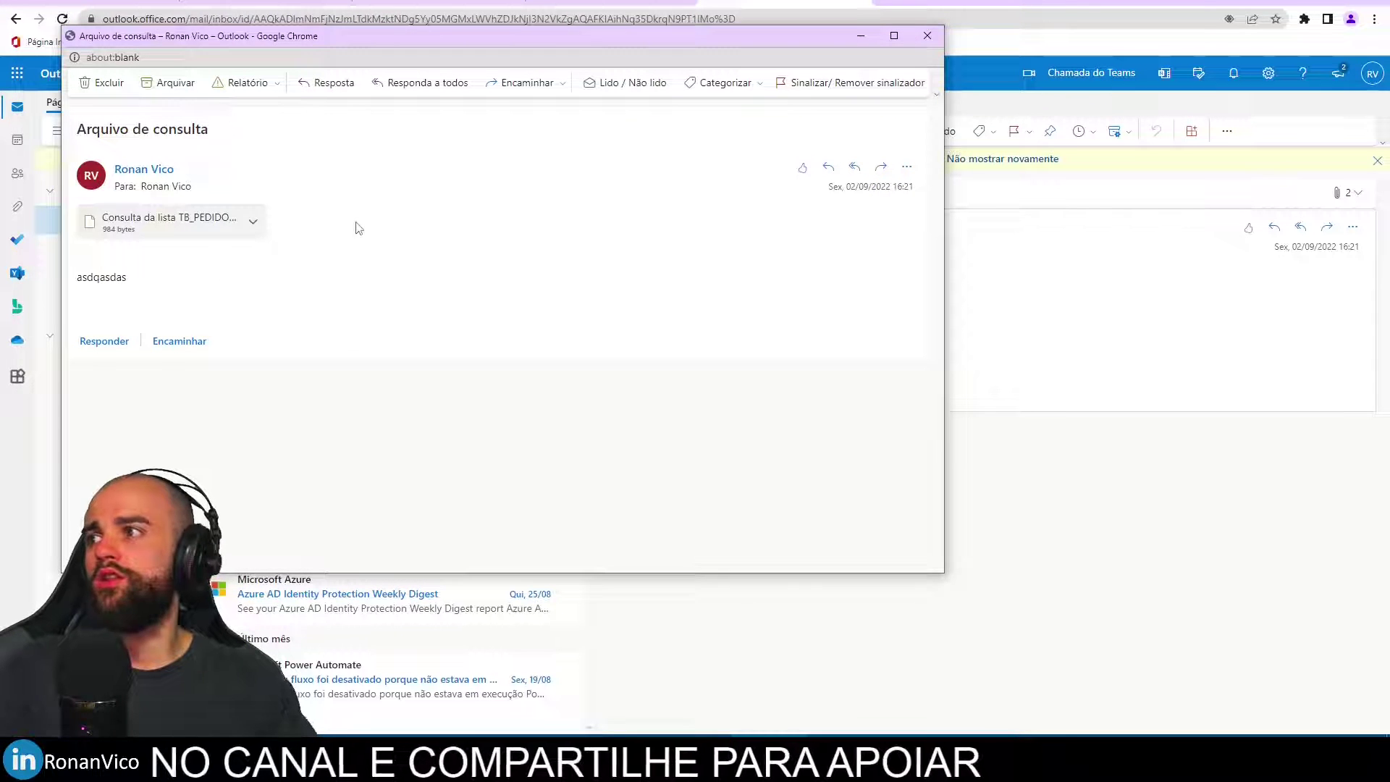
pyautogui.click(253, 222)
pyautogui.click(215, 293)
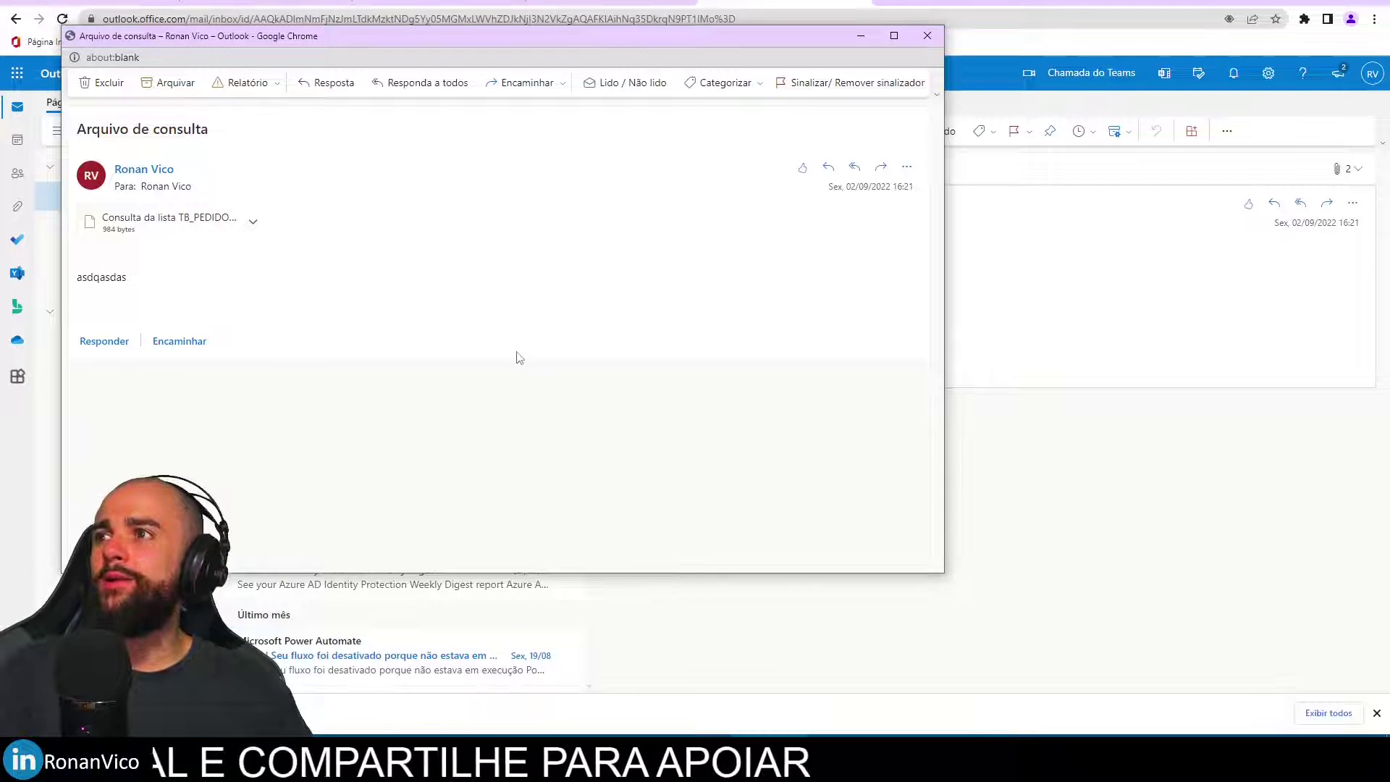
# Move the downloaded .iqy file into the SP LIST folder and open it in Excel.
pyautogui.hotkey('alt', 'Tab')
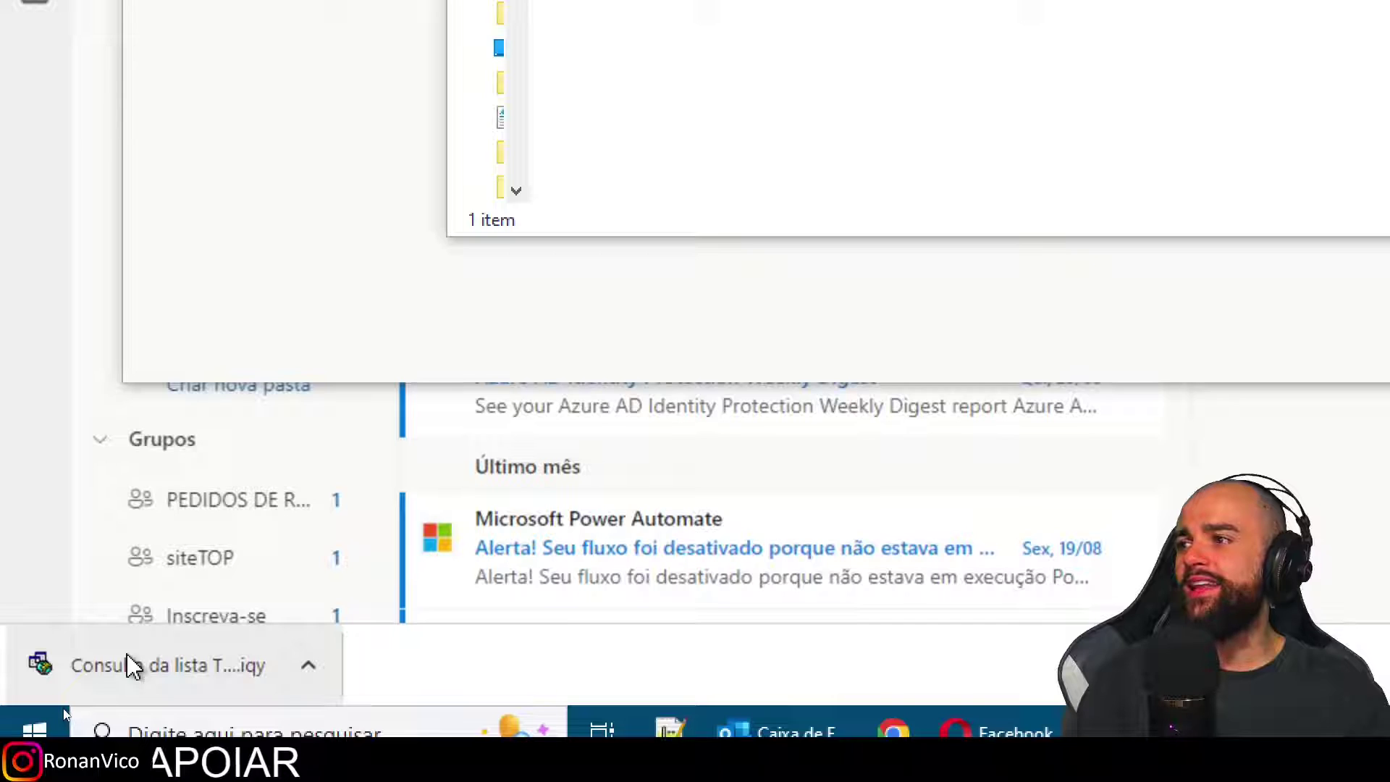
pyautogui.moveTo(70, 722); pyautogui.dragTo(225, 528)
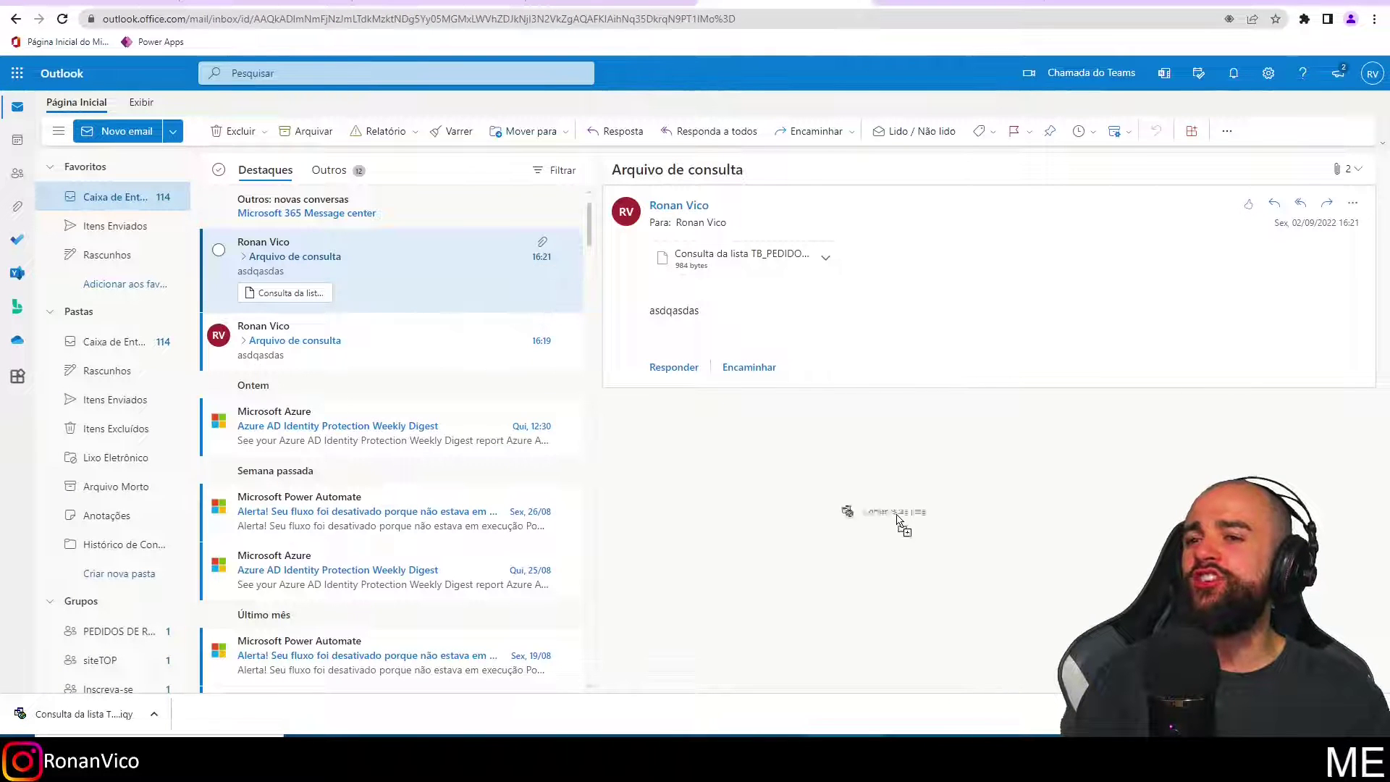
pyautogui.moveTo(403, 287); pyautogui.dragTo(418, 288)
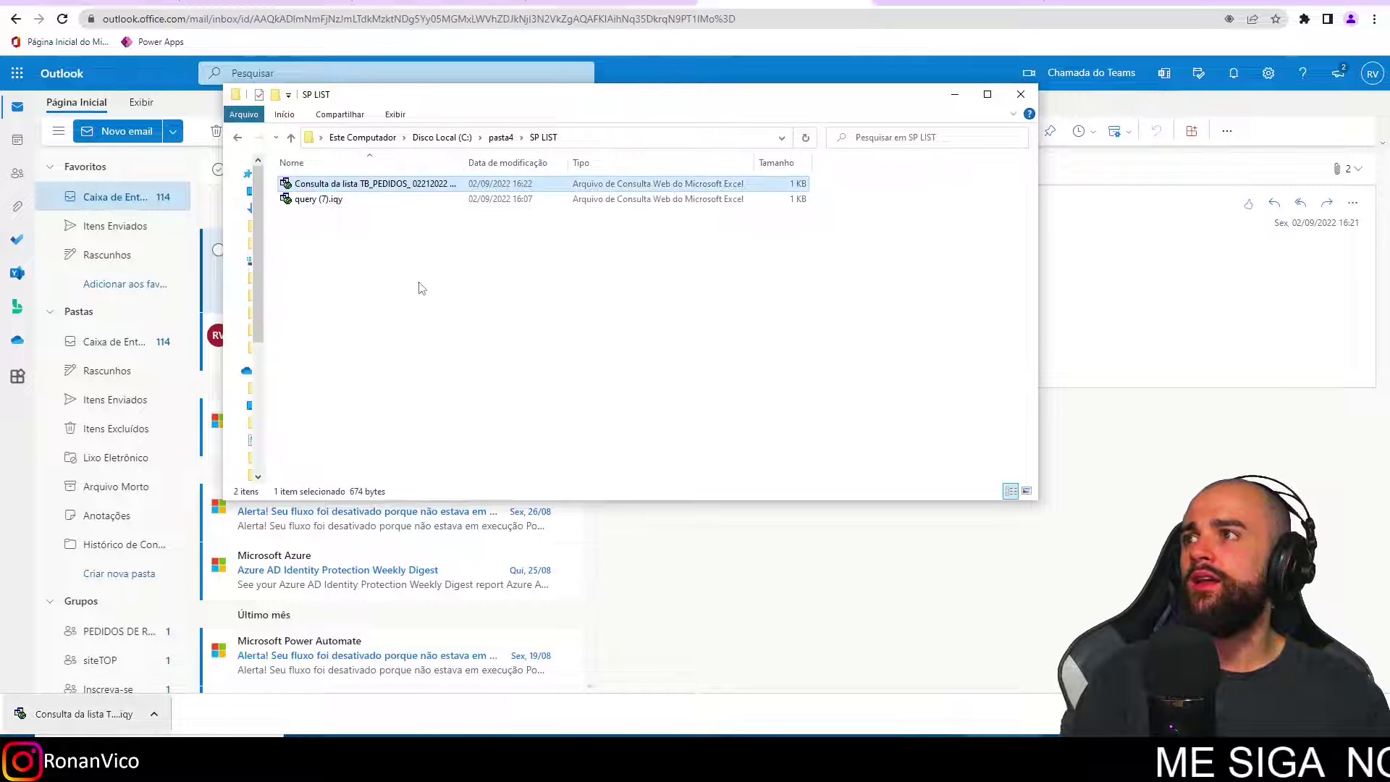
pyautogui.doubleClick(404, 187)
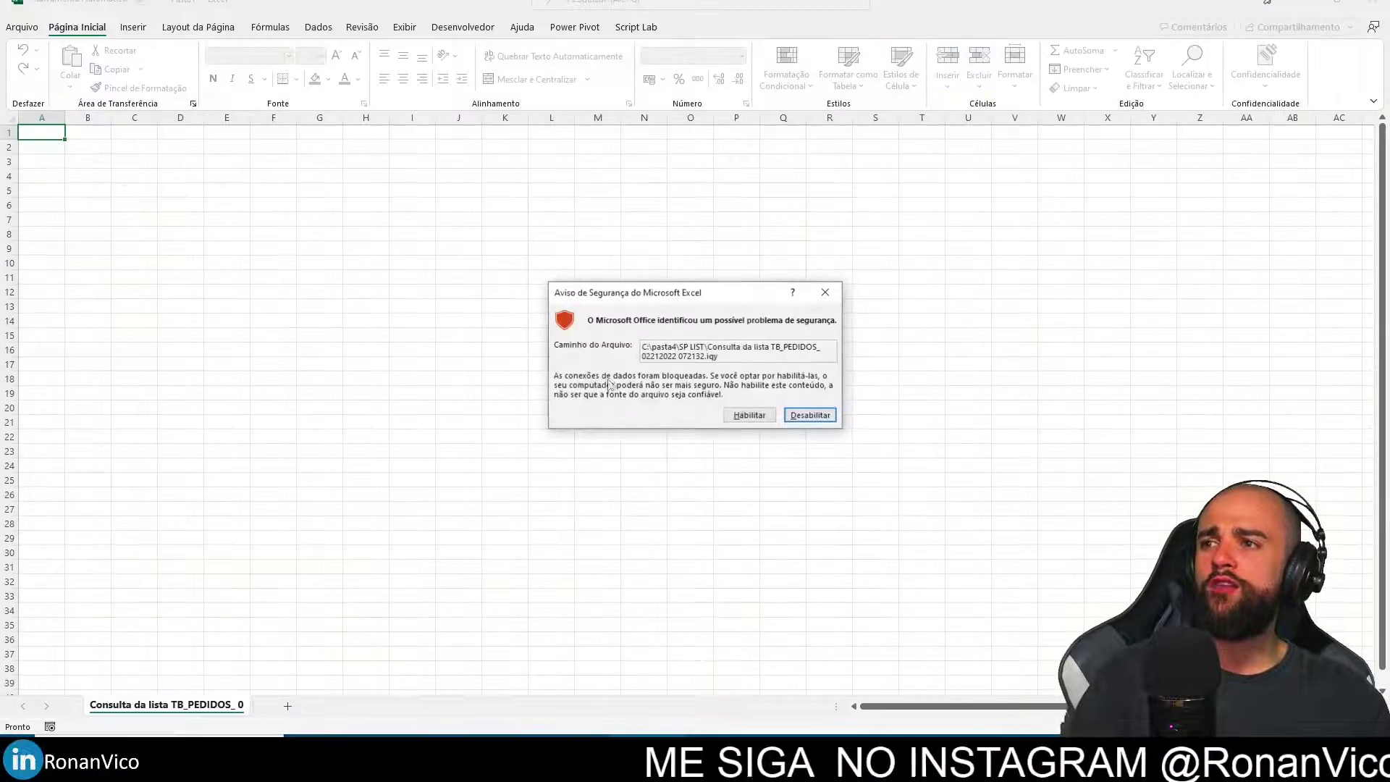
# Answer Excel's data-connection security warning for the query file.
pyautogui.click(743, 412)
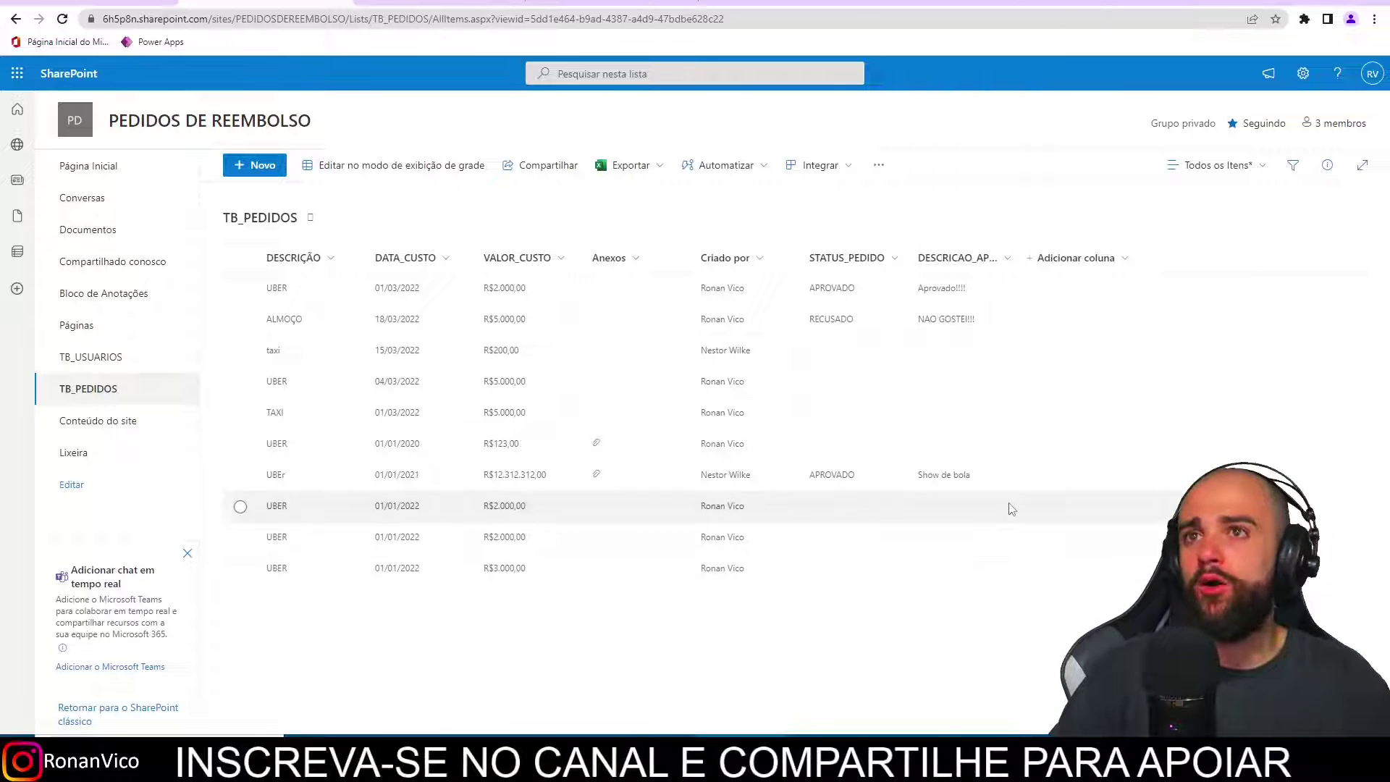
# Choose Criar novo modo de exibição from the TB_PEDIDOS view menu.
pyautogui.click(1222, 166)
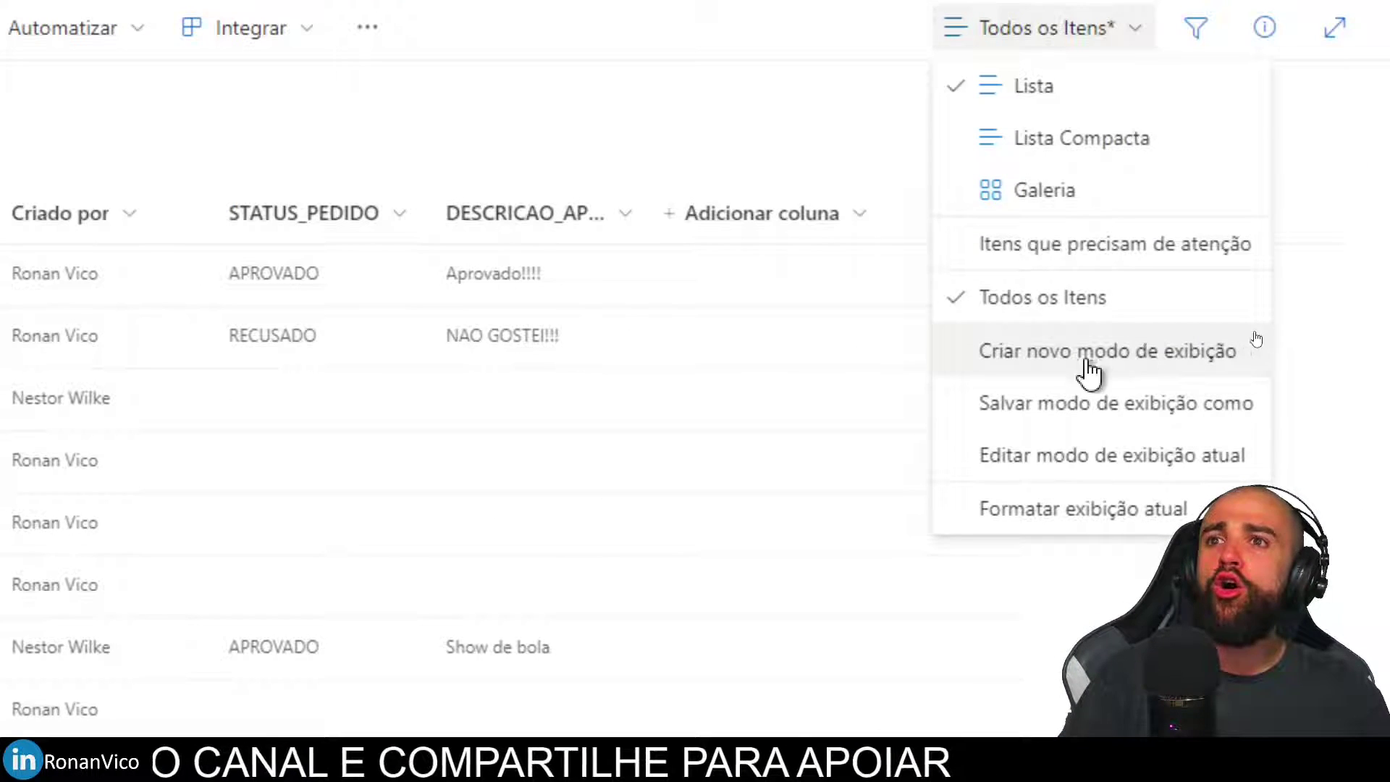
pyautogui.click(1163, 365)
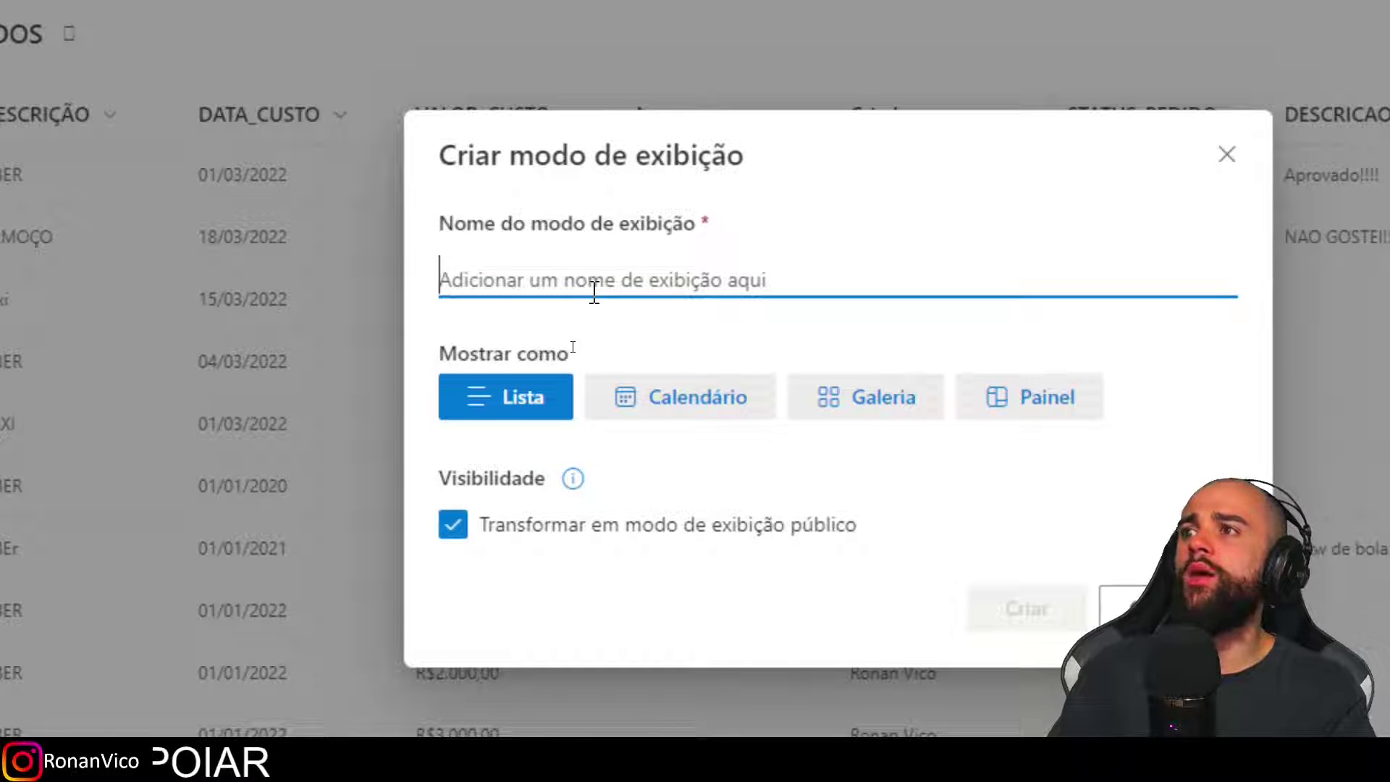
pyautogui.write('fil')
# Name the new list view FILTRO_DESCRICAO.
pyautogui.press('BackSpace')
pyautogui.press('BackSpace')
pyautogui.press('BackSpace')
pyautogui.write('FILTRO_')
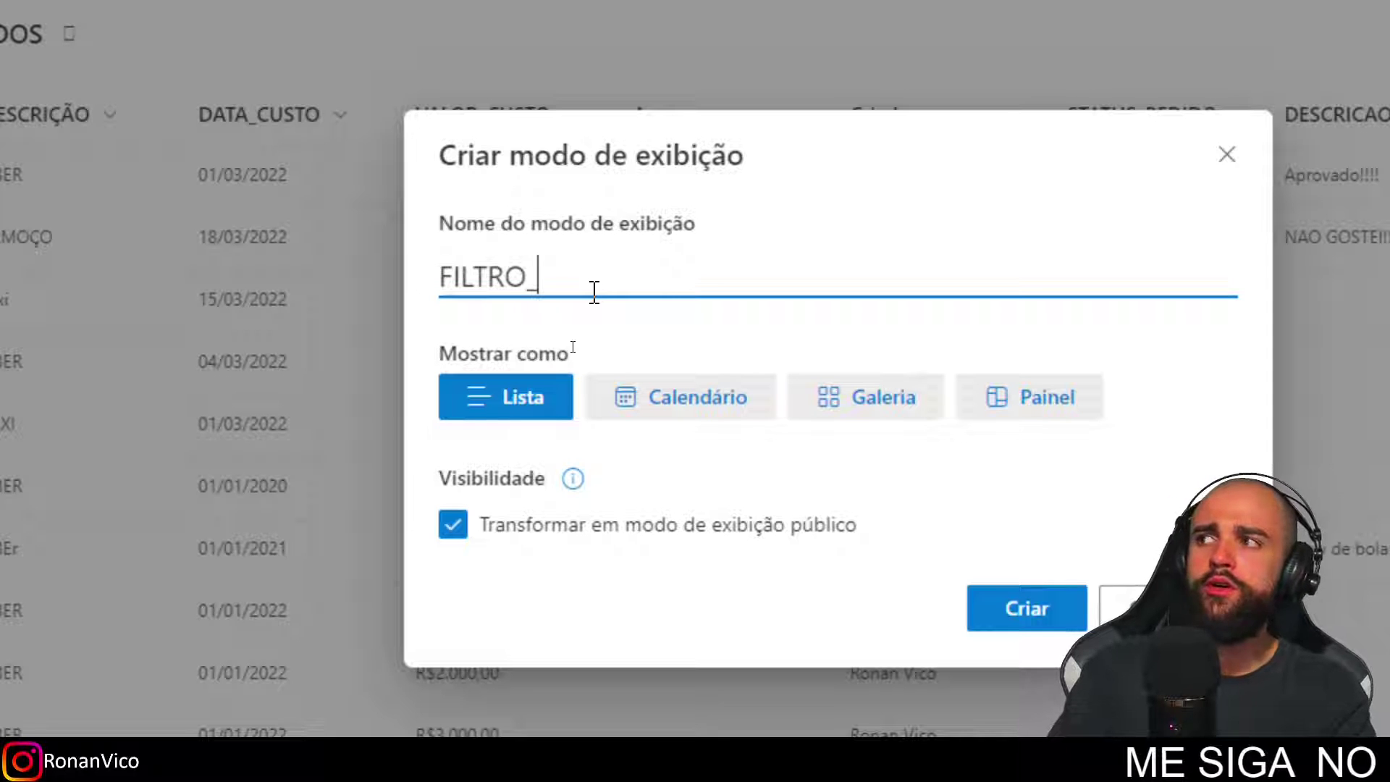
pyautogui.write('DESCRICAO')
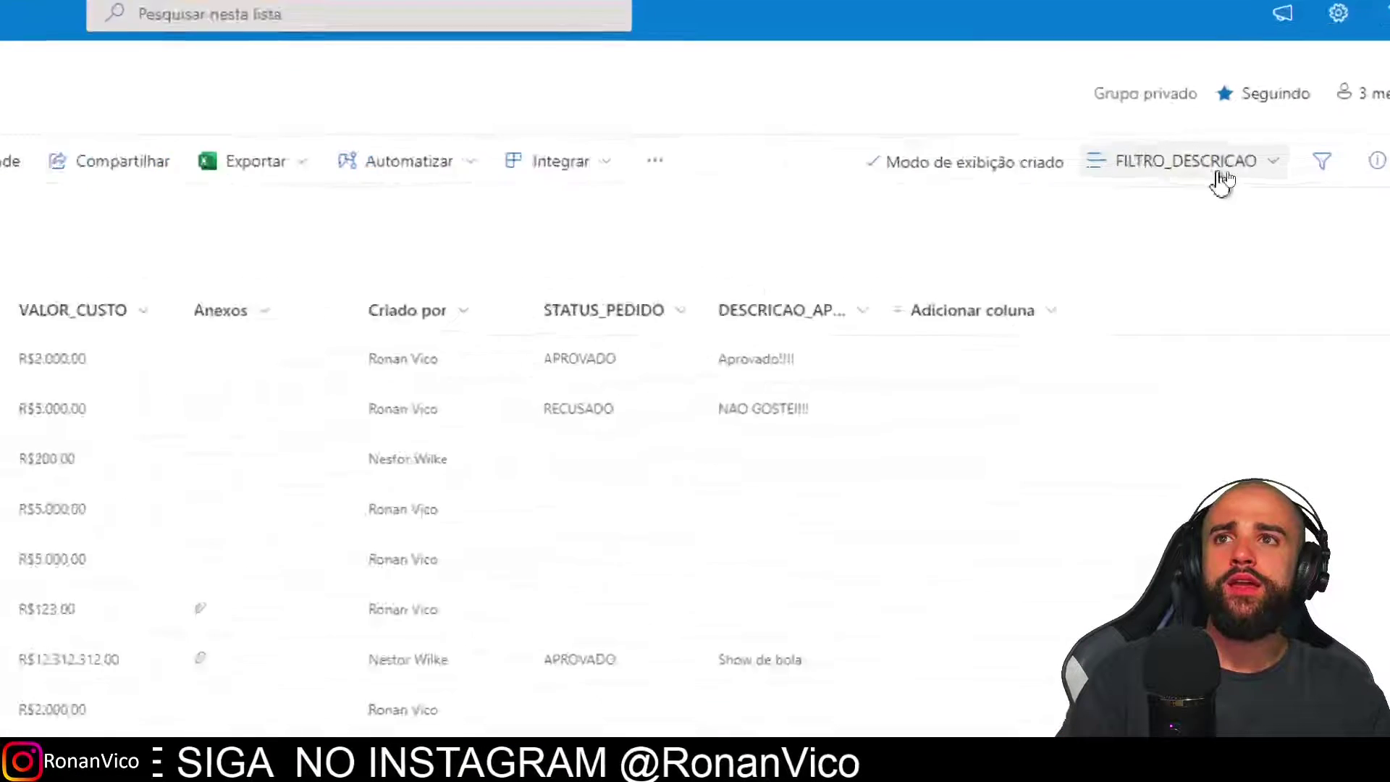
# Filter the DESCRIÇÃO column to UBEr, leaving seven rows in the view.
pyautogui.click(1159, 168)
pyautogui.click(956, 210)
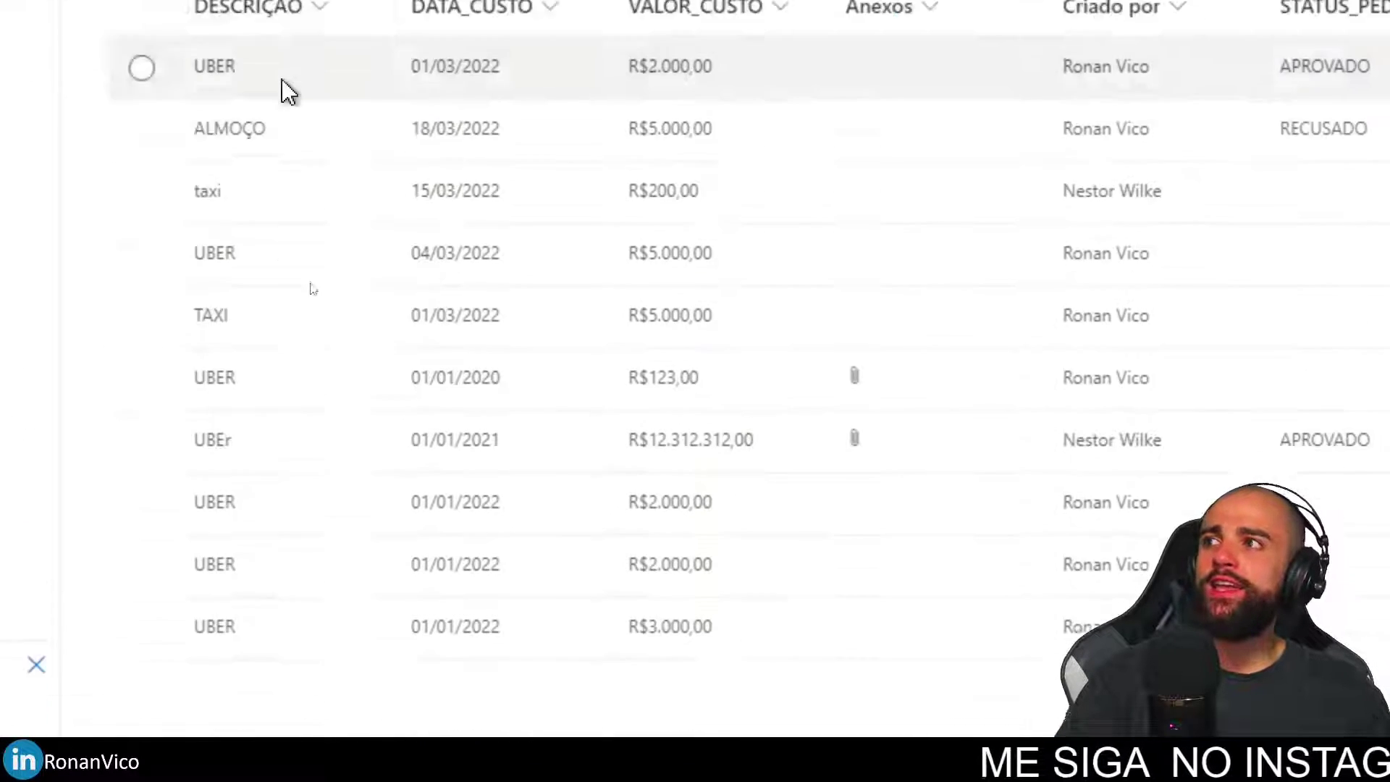
pyautogui.scroll(2, 288, 90)
pyautogui.scroll(-4, 302, 242)
pyautogui.scroll(3, 344, 671)
pyautogui.scroll(2, 329, 77)
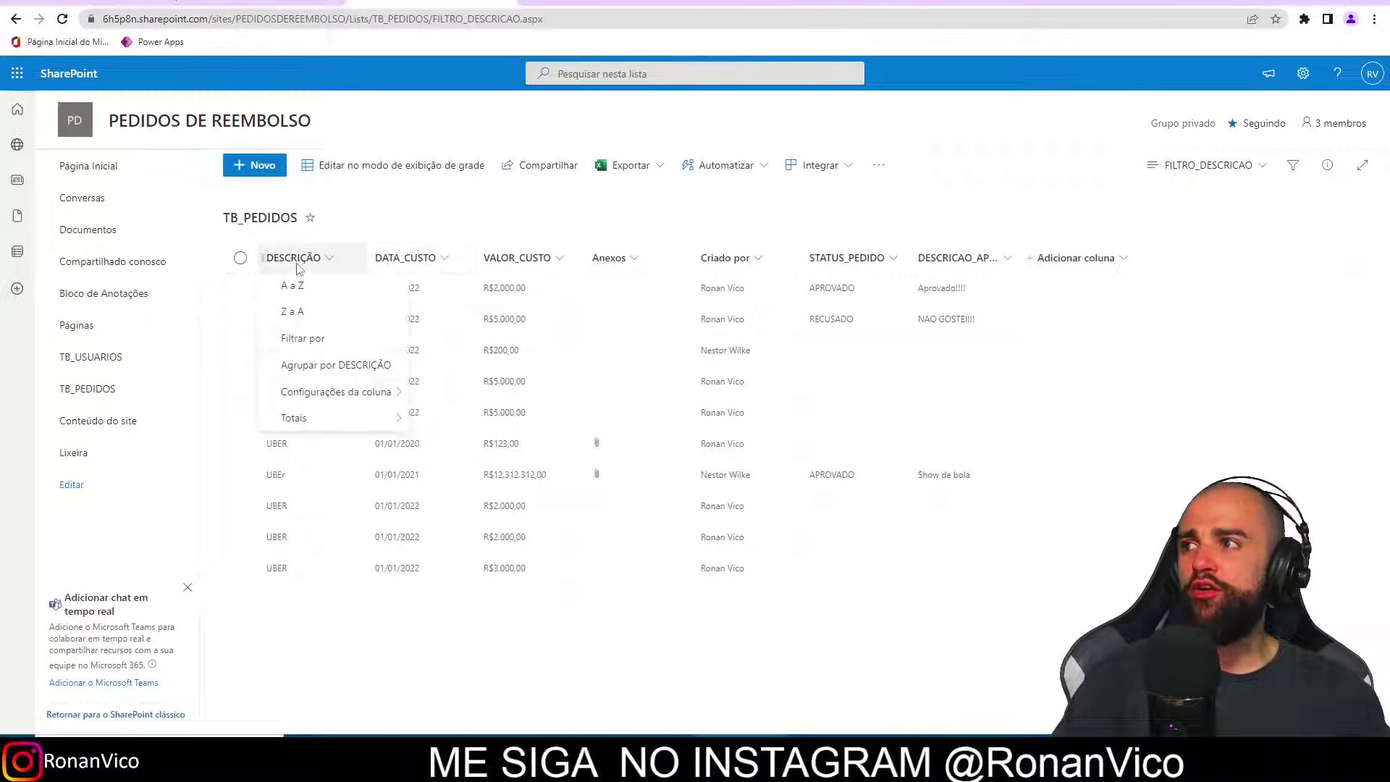
pyautogui.click(317, 341)
pyautogui.click(1192, 214)
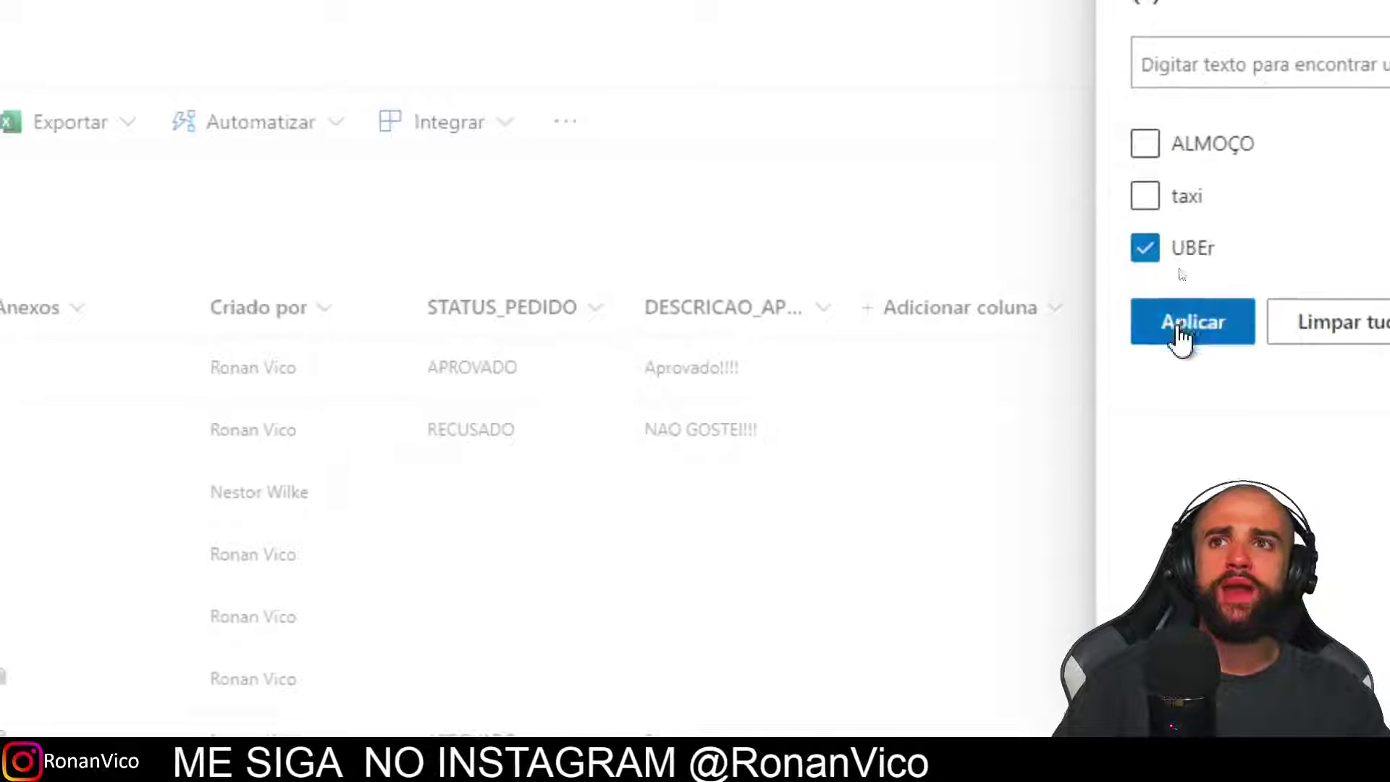
pyautogui.click(1181, 335)
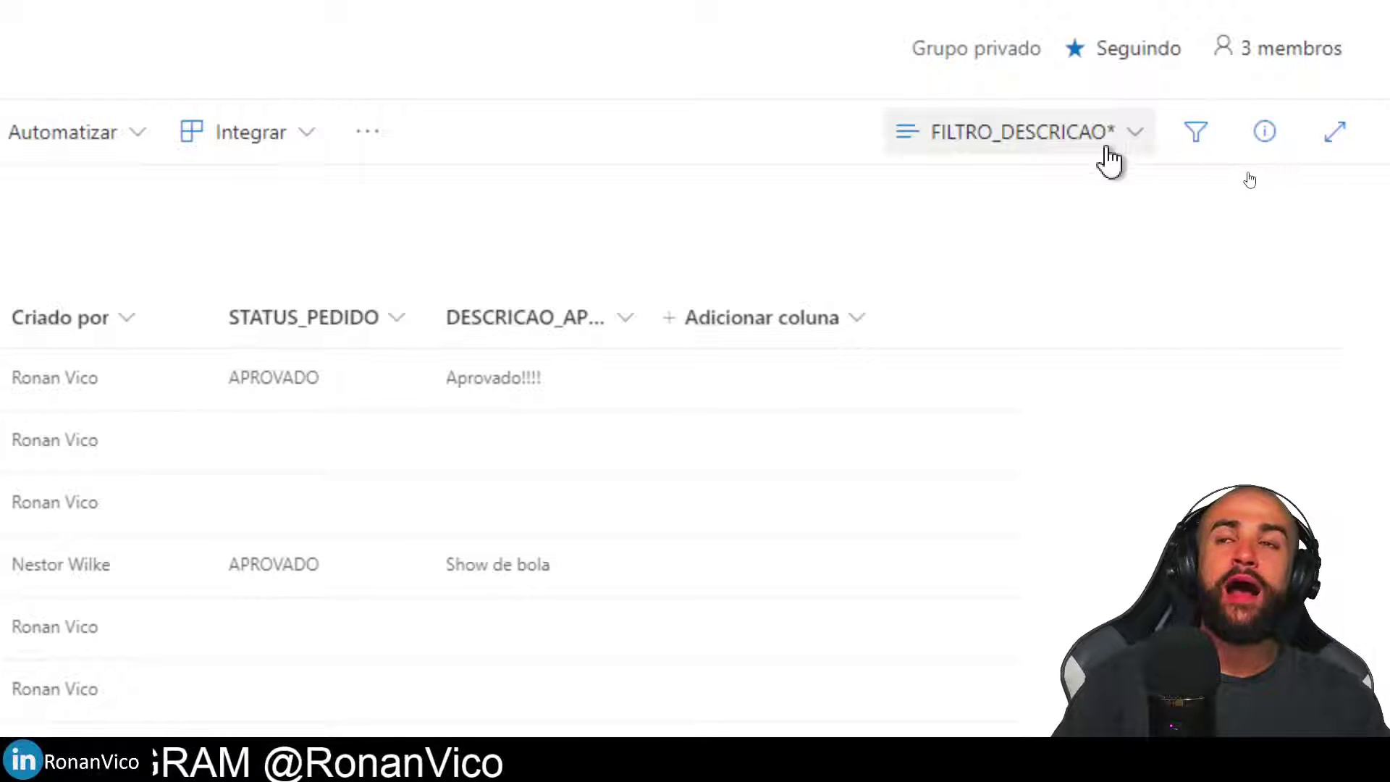
pyautogui.click(1108, 152)
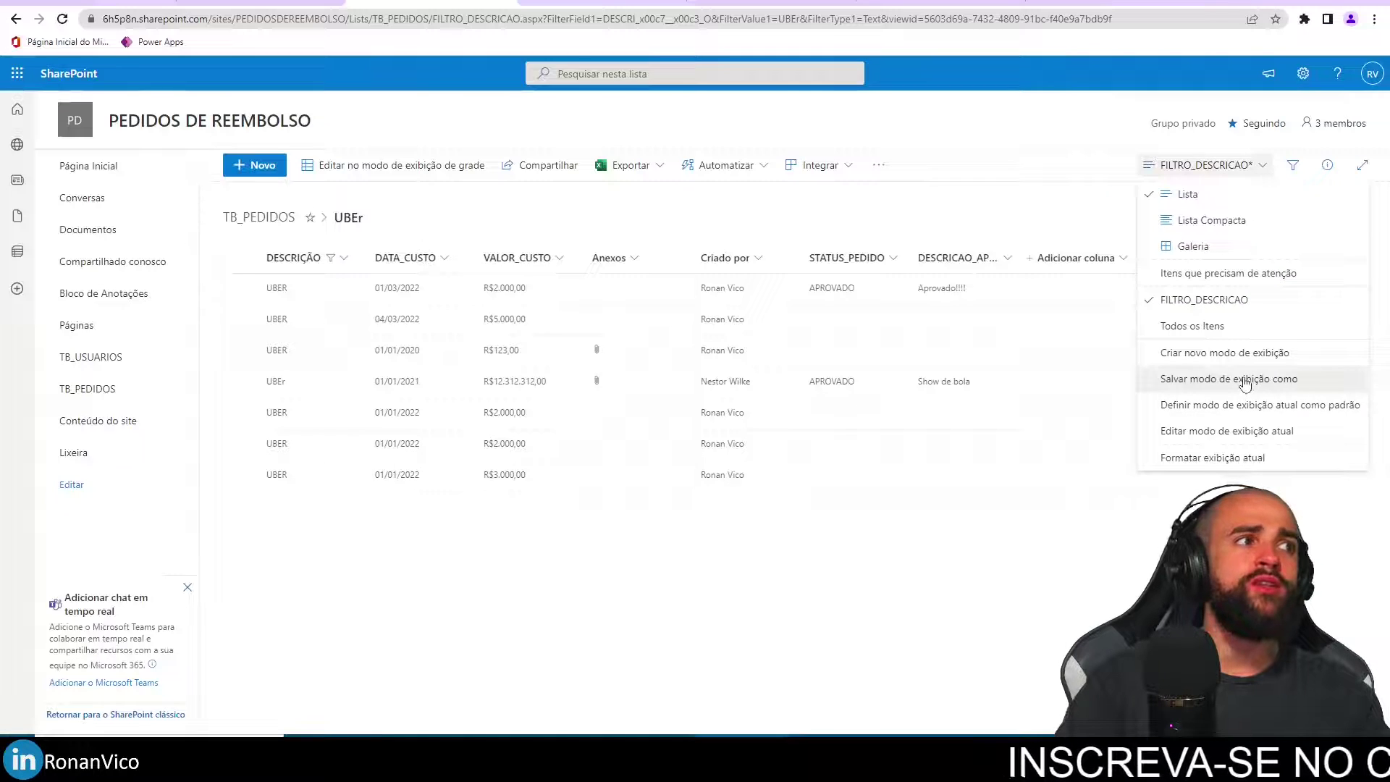
# Save the filter into FILTRO_DESCRICAO, then check it by switching to Todos os Itens and back.
pyautogui.click(1246, 384)
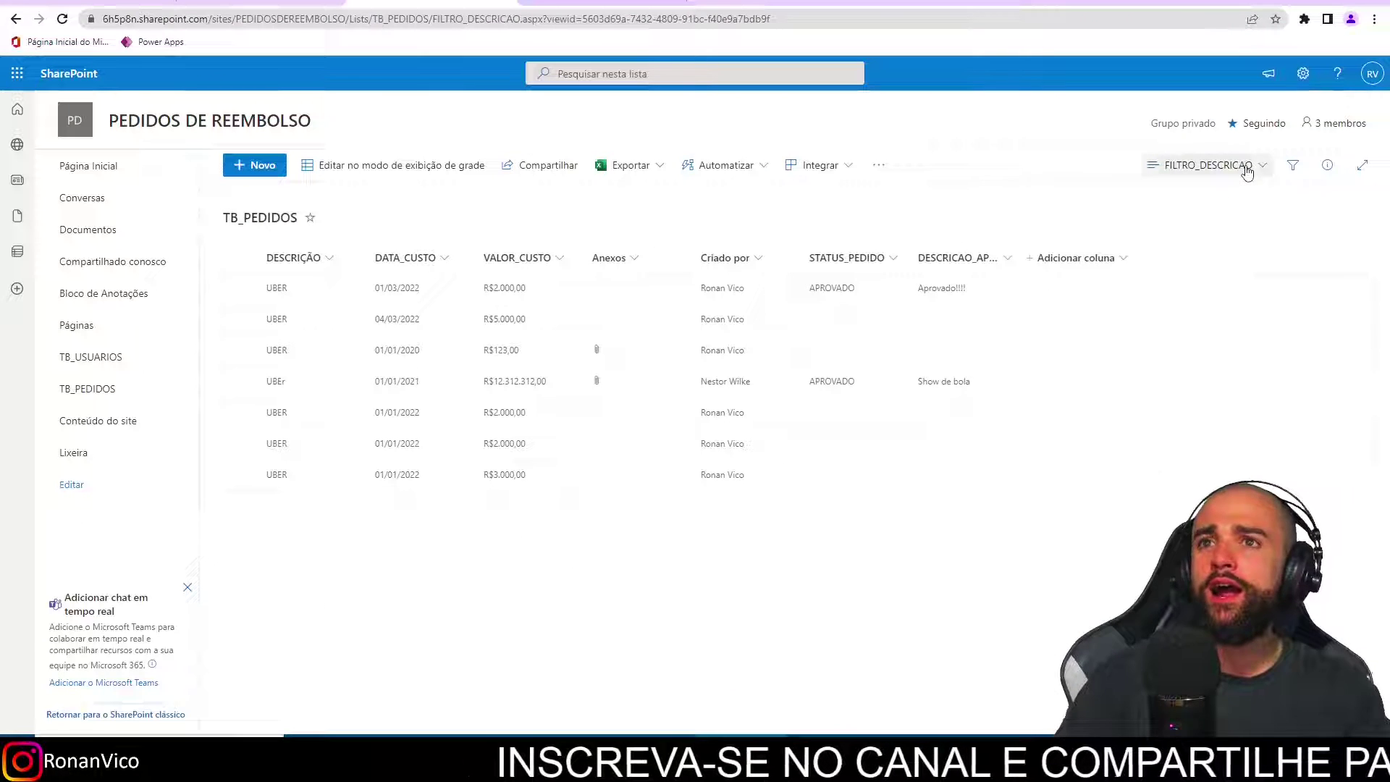
pyautogui.click(1246, 165)
pyautogui.click(1208, 326)
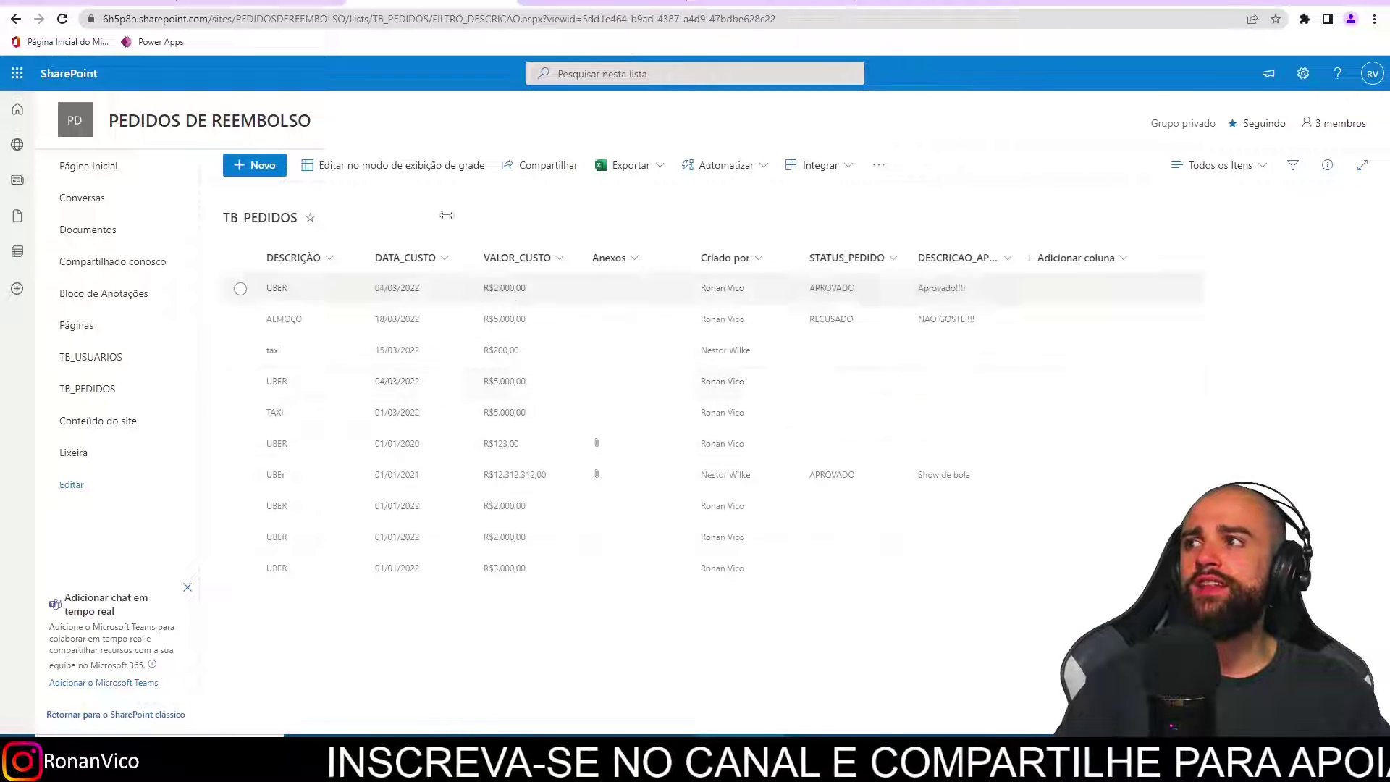
pyautogui.click(1211, 175)
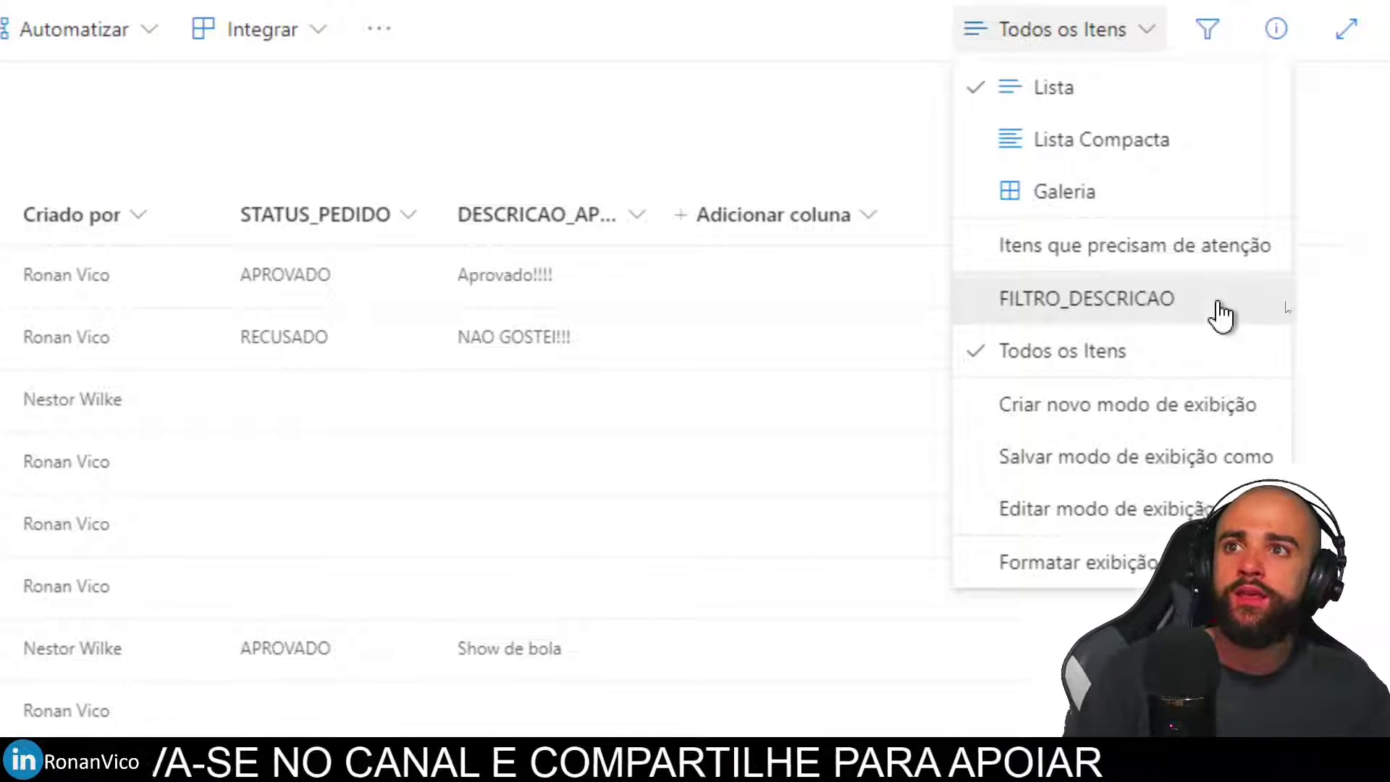
pyautogui.click(1222, 315)
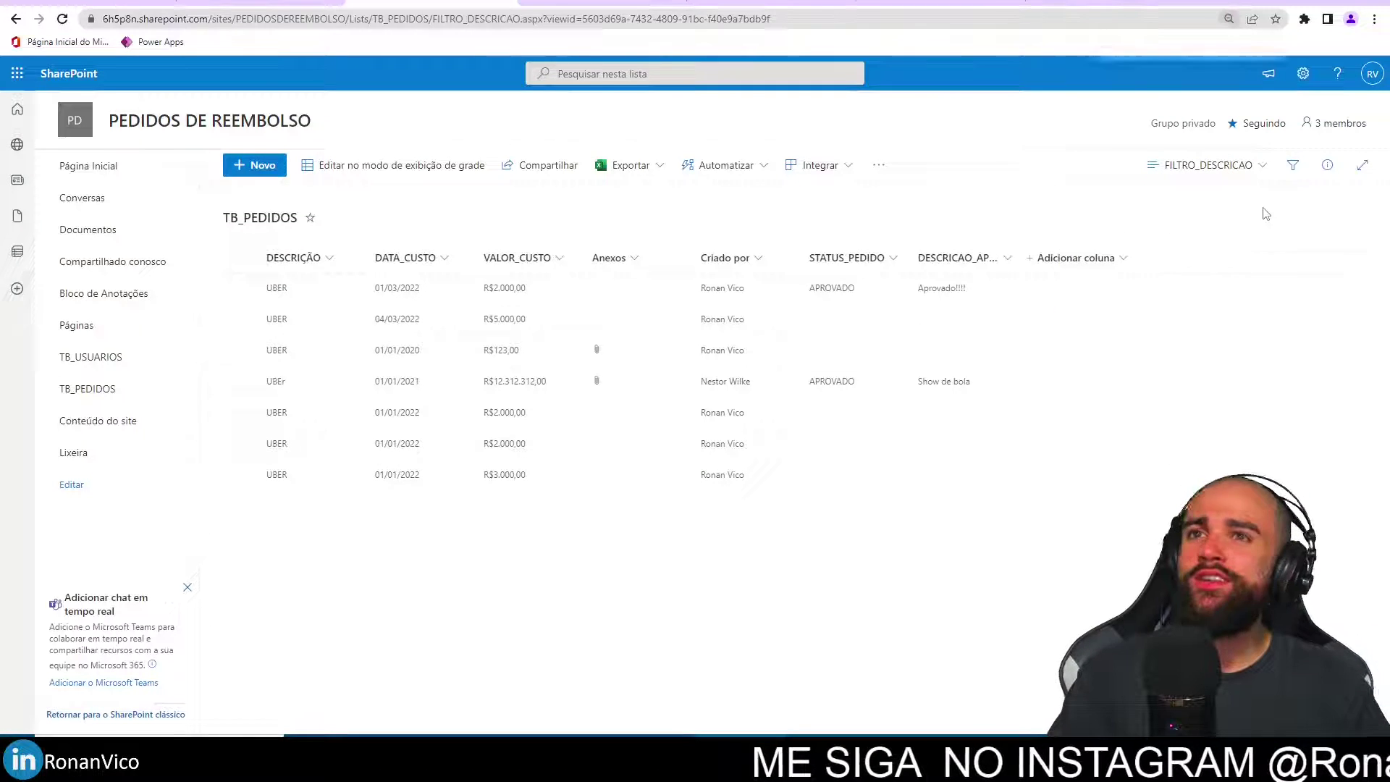
pyautogui.click(1237, 168)
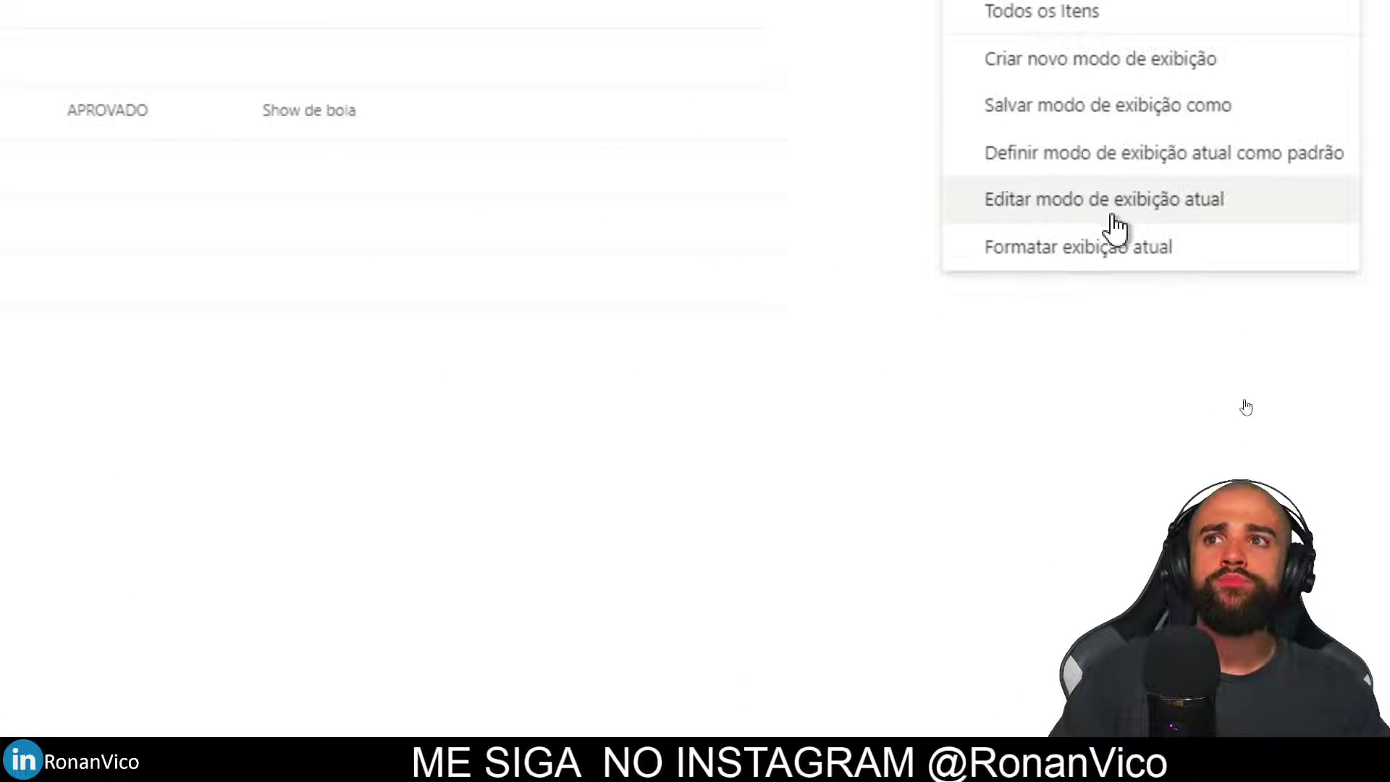
# Add a second view filter condition, Modificado por é igual a, and save the view settings.
pyautogui.click(1231, 400)
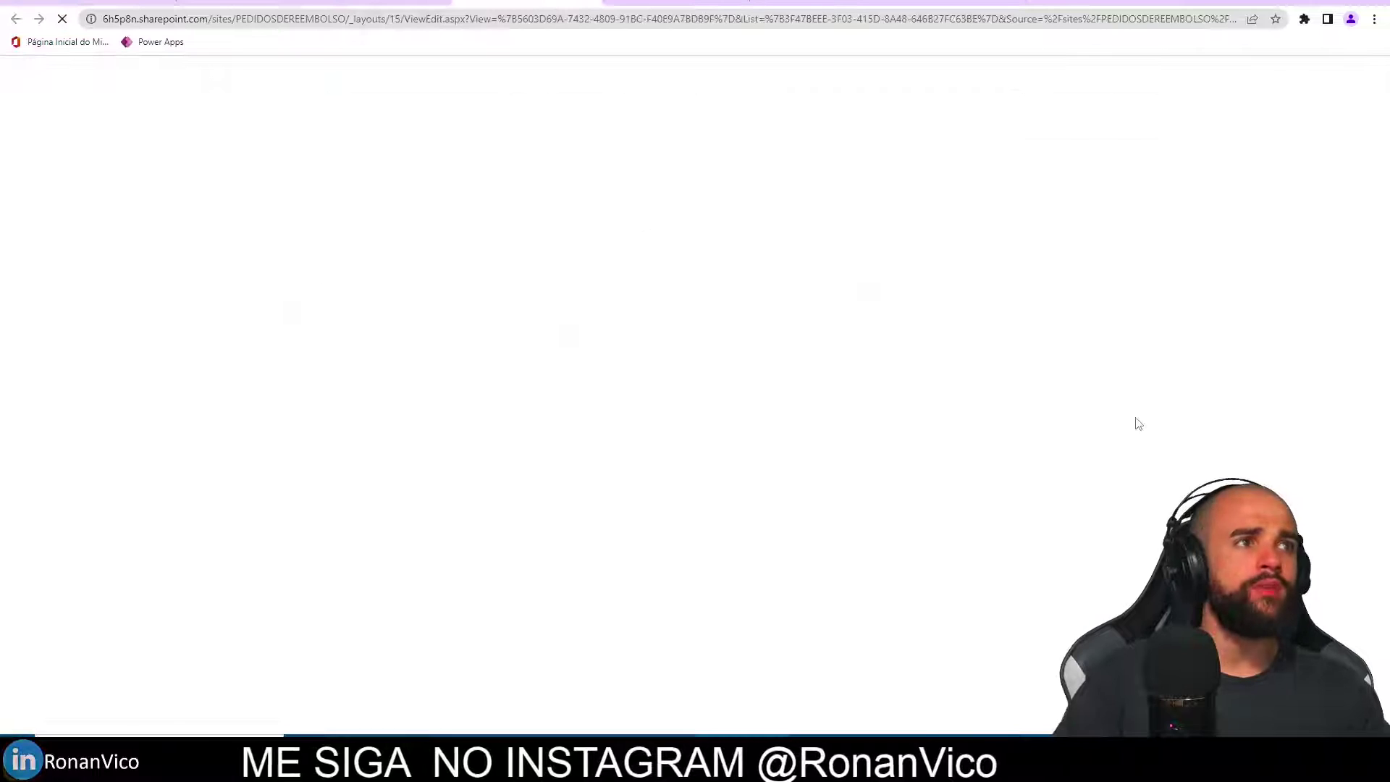
pyautogui.scroll(-10, 1127, 464)
pyautogui.scroll(-7, 1097, 475)
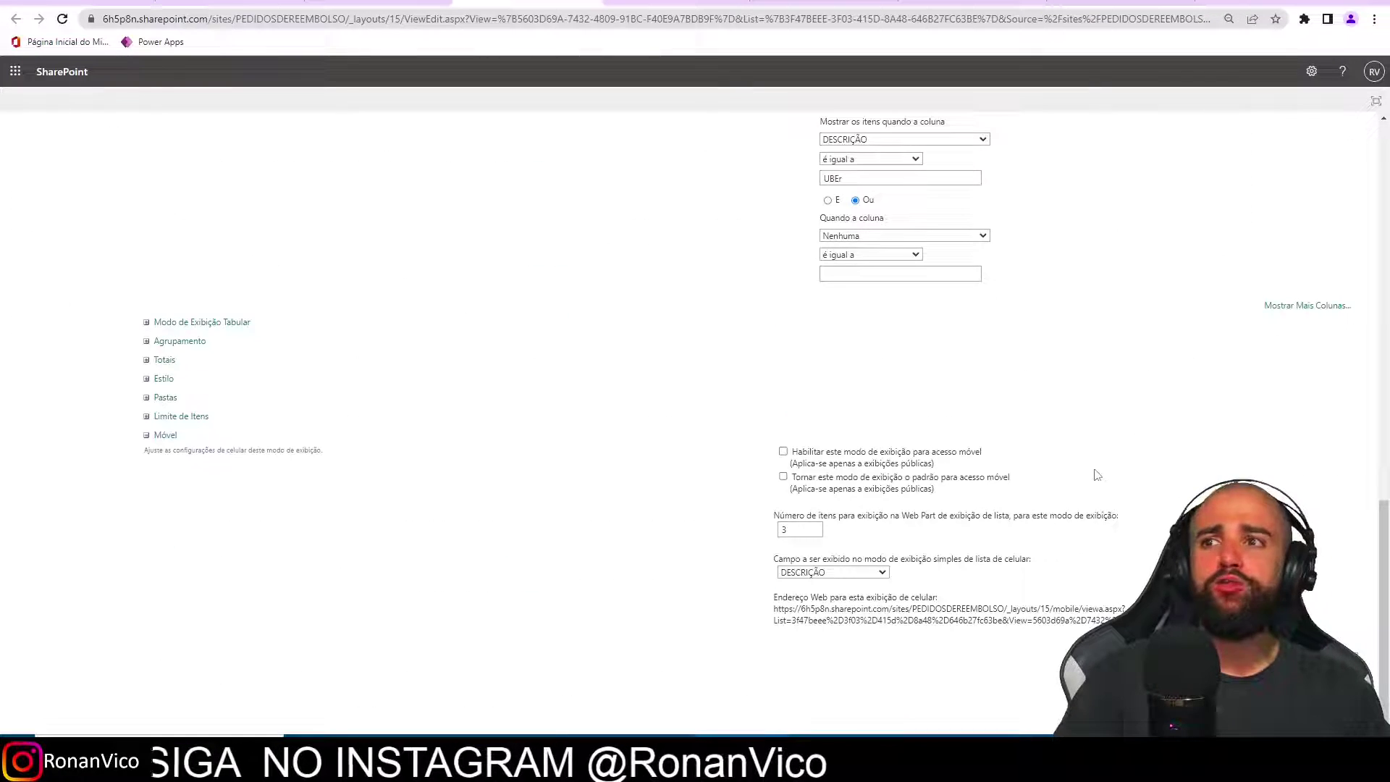
pyautogui.scroll(1, 1058, 388)
pyautogui.scroll(2, 1056, 385)
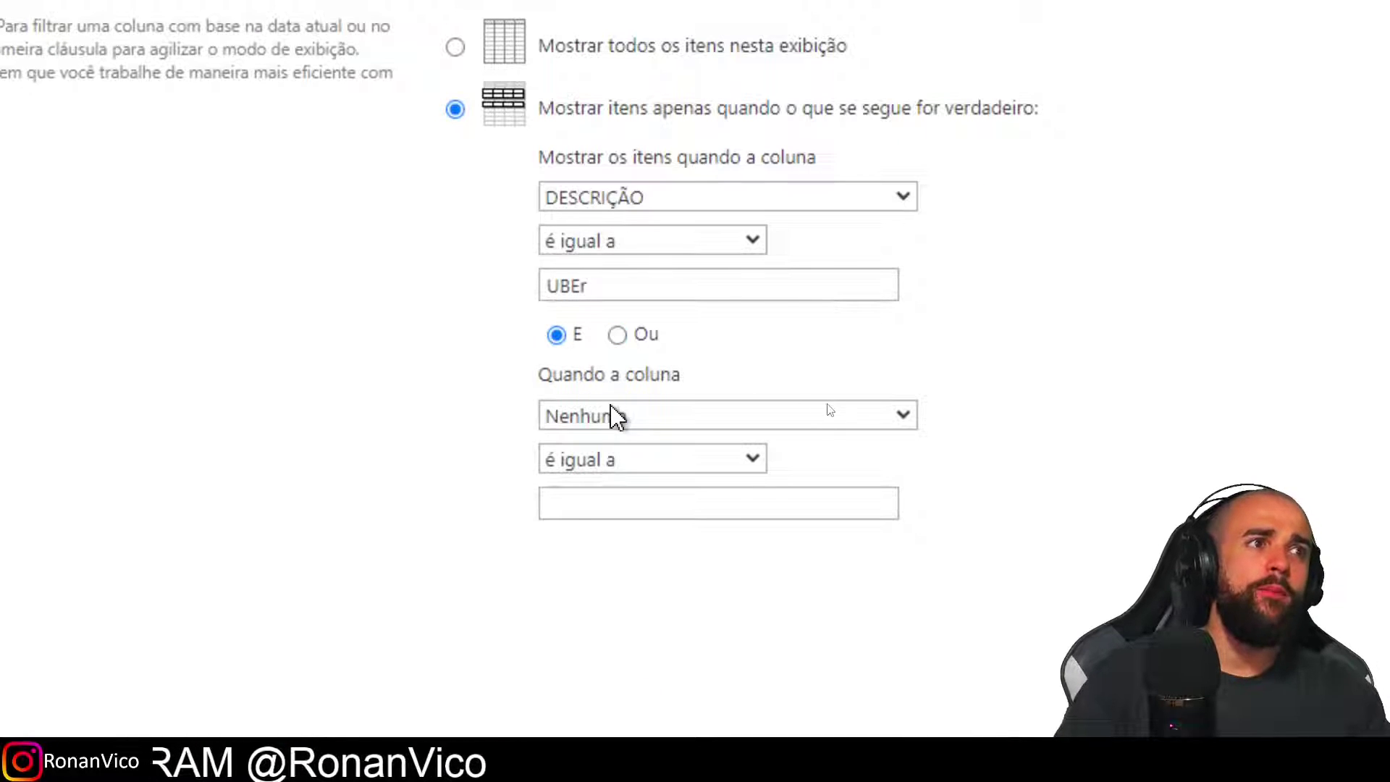
pyautogui.click(616, 418)
pyautogui.scroll(-2, 684, 500)
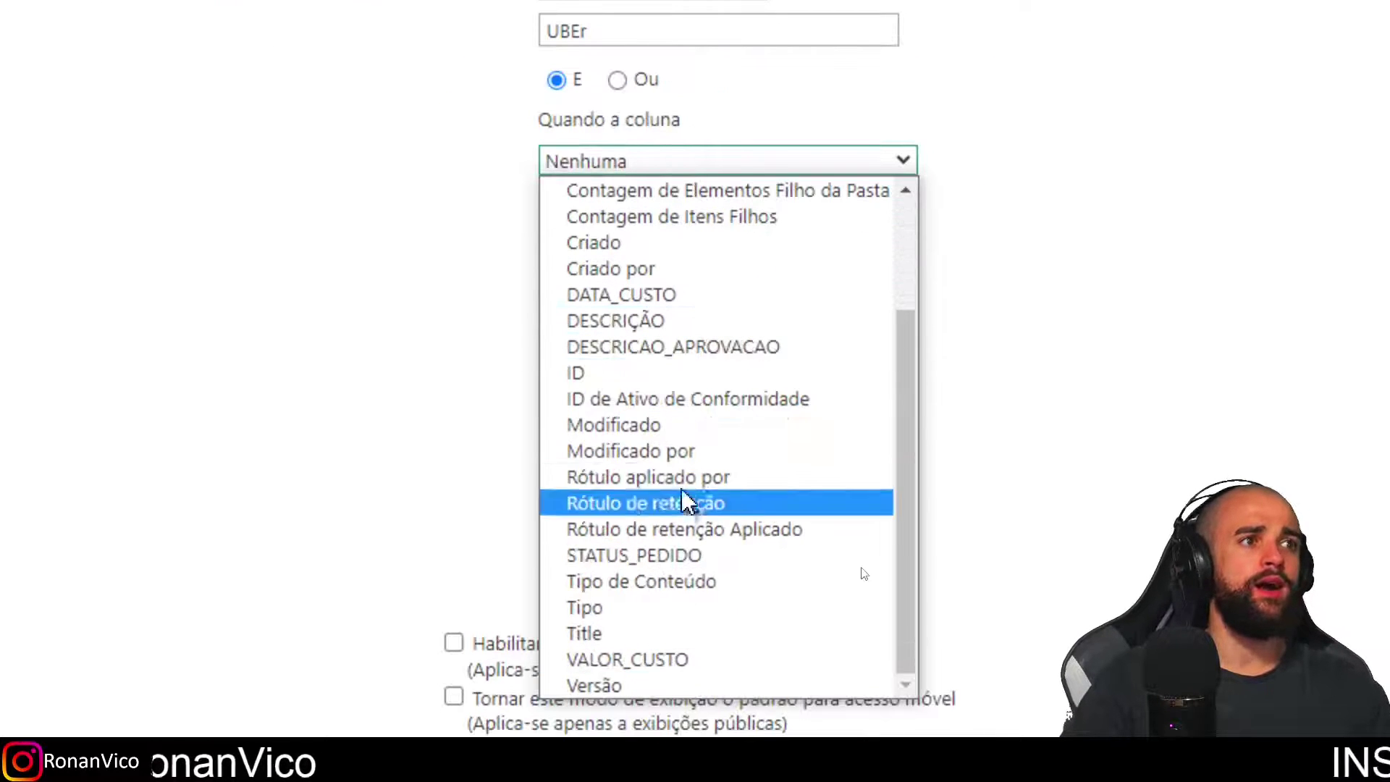
pyautogui.click(681, 451)
pyautogui.click(677, 207)
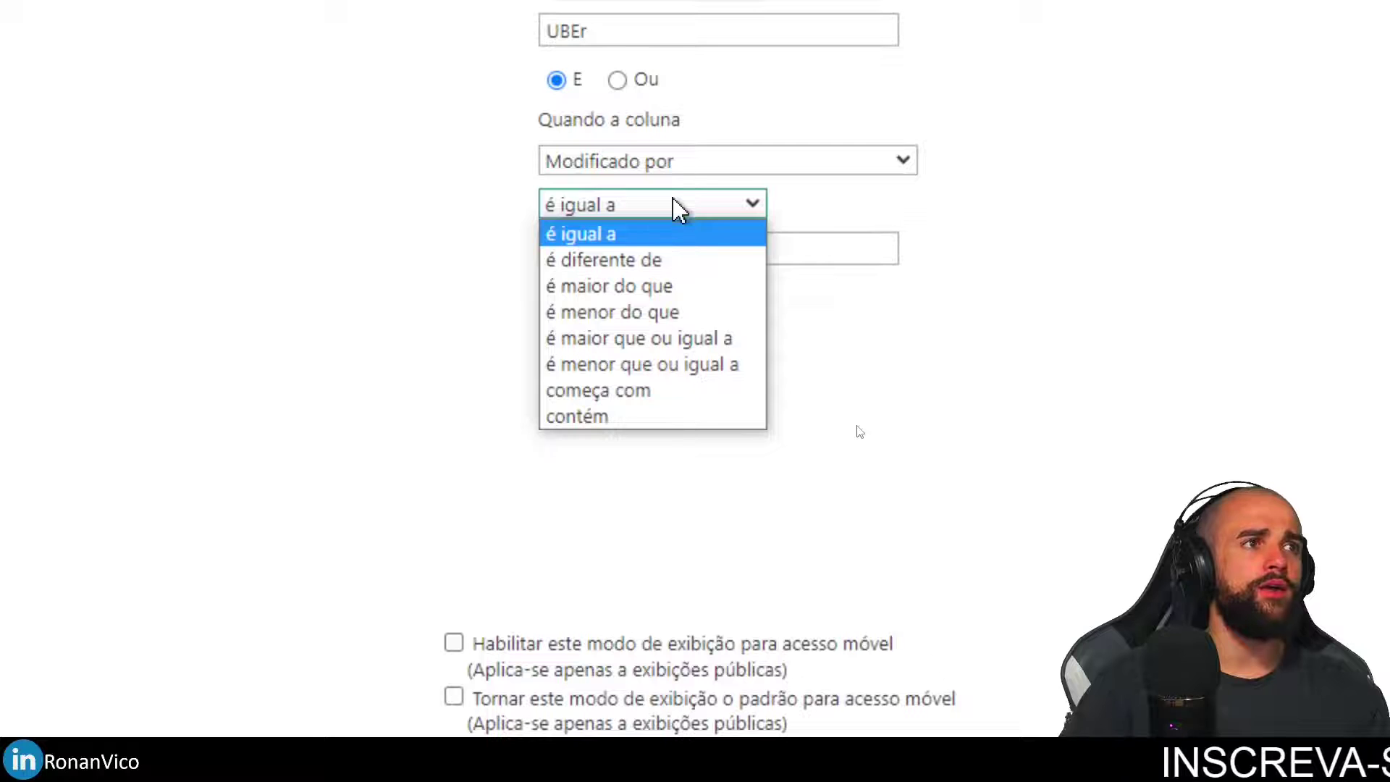
pyautogui.click(766, 244)
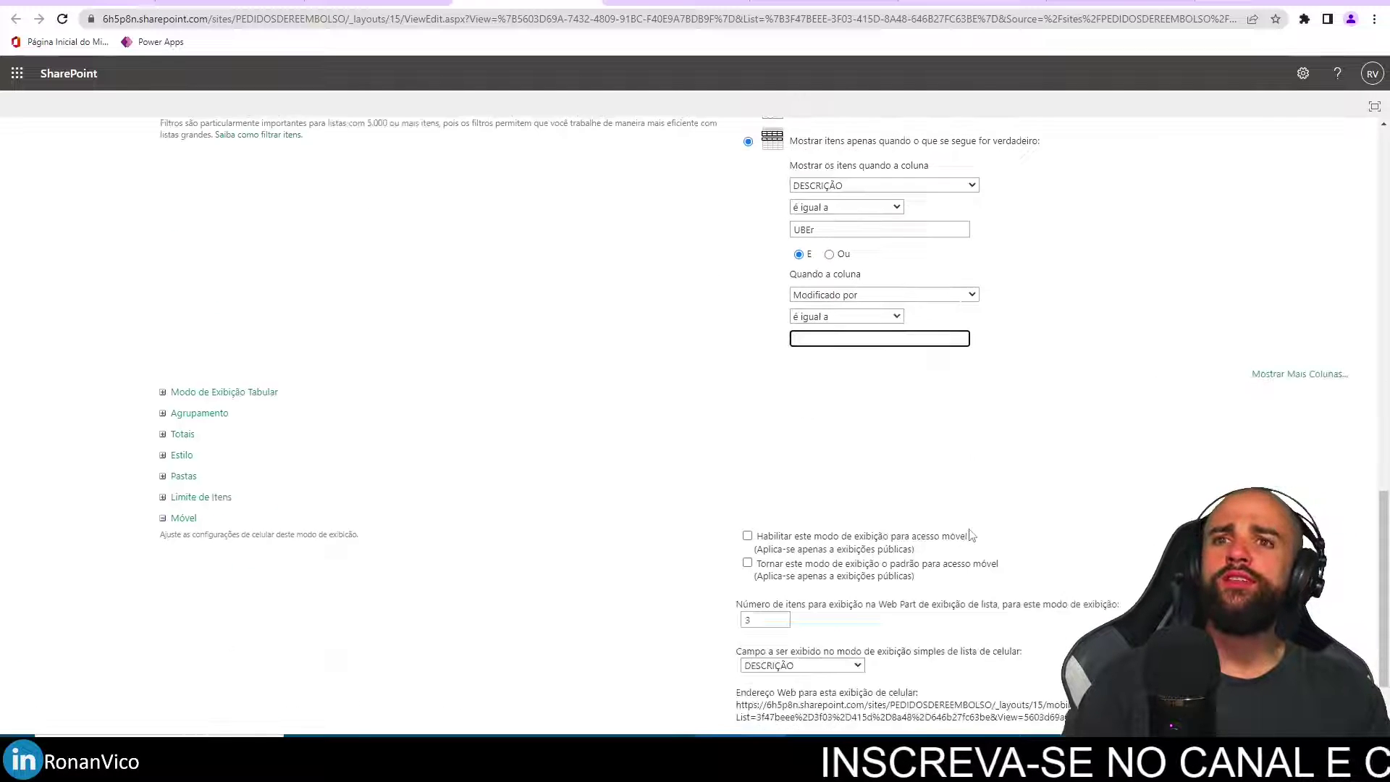
pyautogui.press('Return')
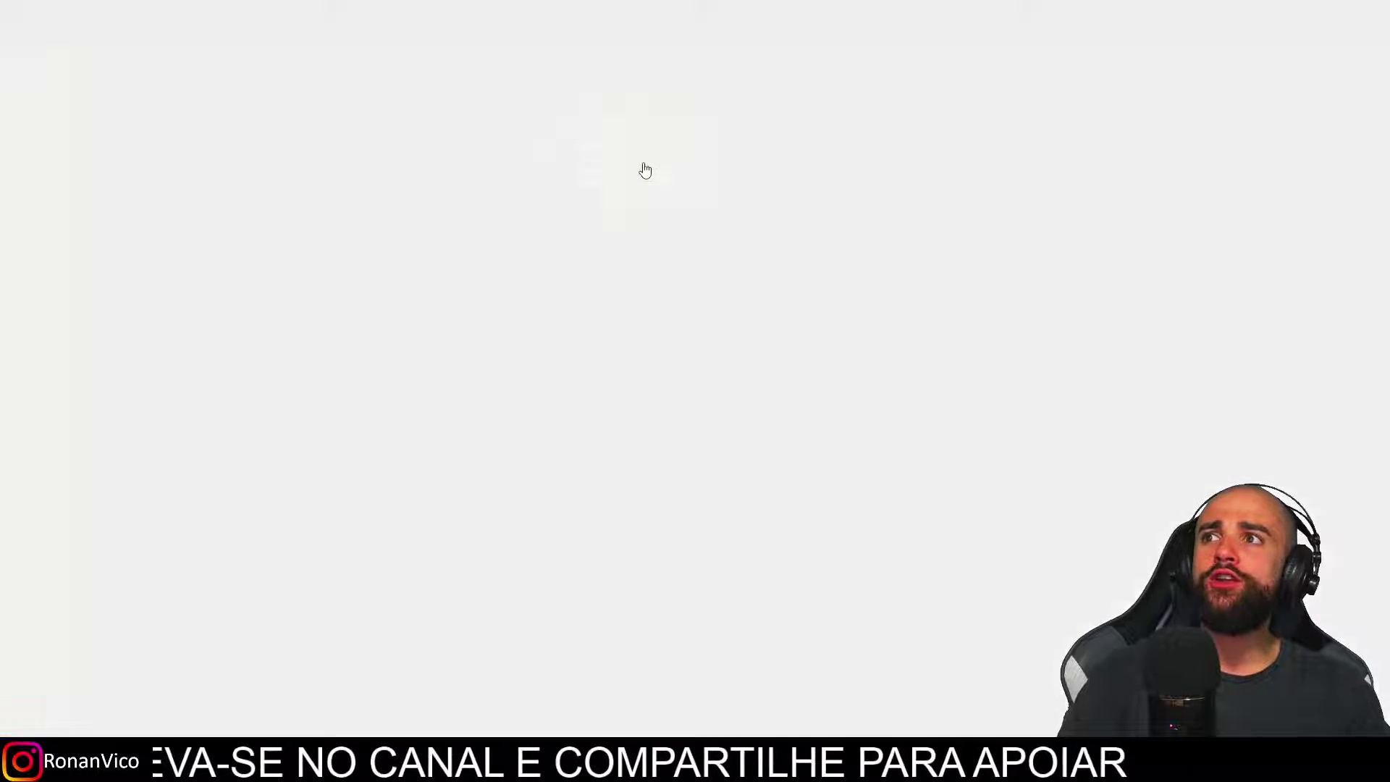
# Export the view with Exportar para o Excel, save query (9).iqy into SP LIST, and open it.
pyautogui.click(643, 168)
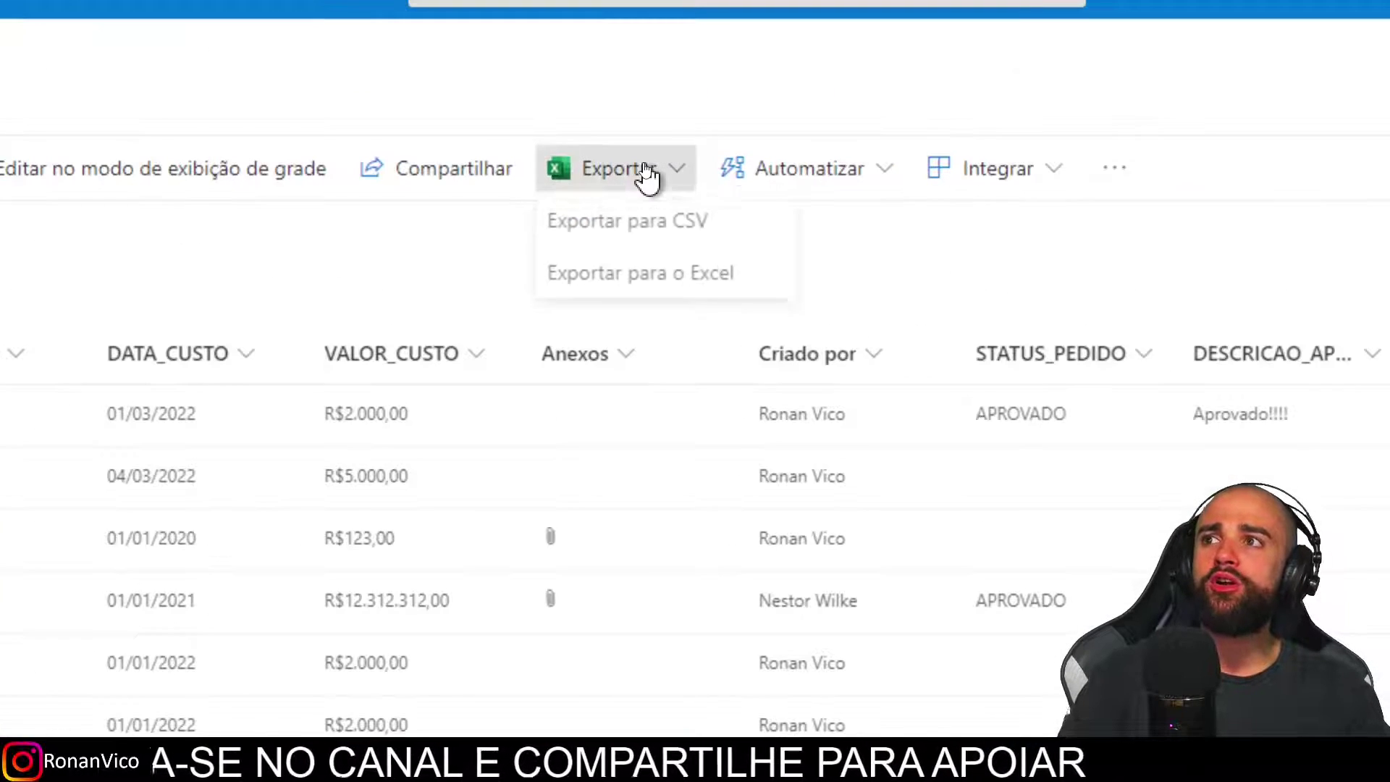
pyautogui.click(640, 282)
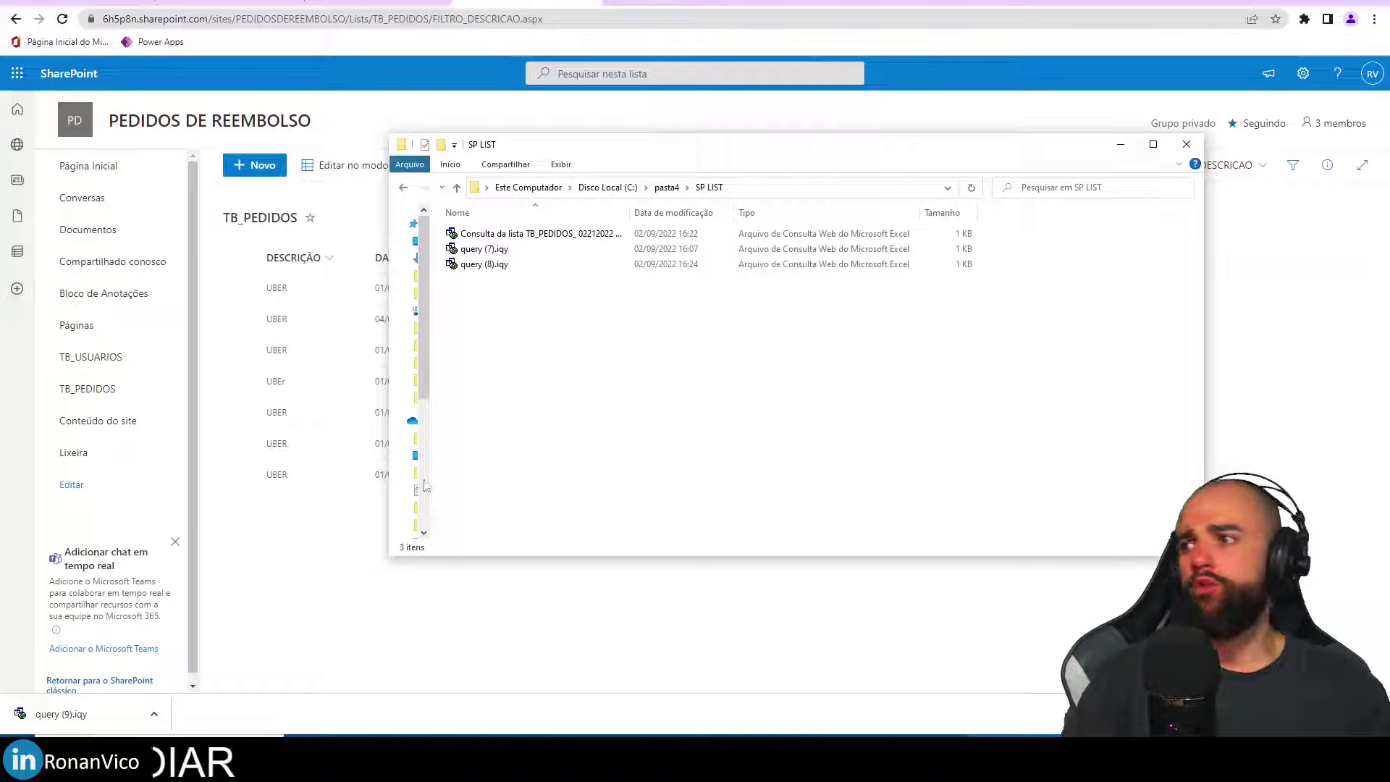
pyautogui.moveTo(463, 486); pyautogui.dragTo(521, 404)
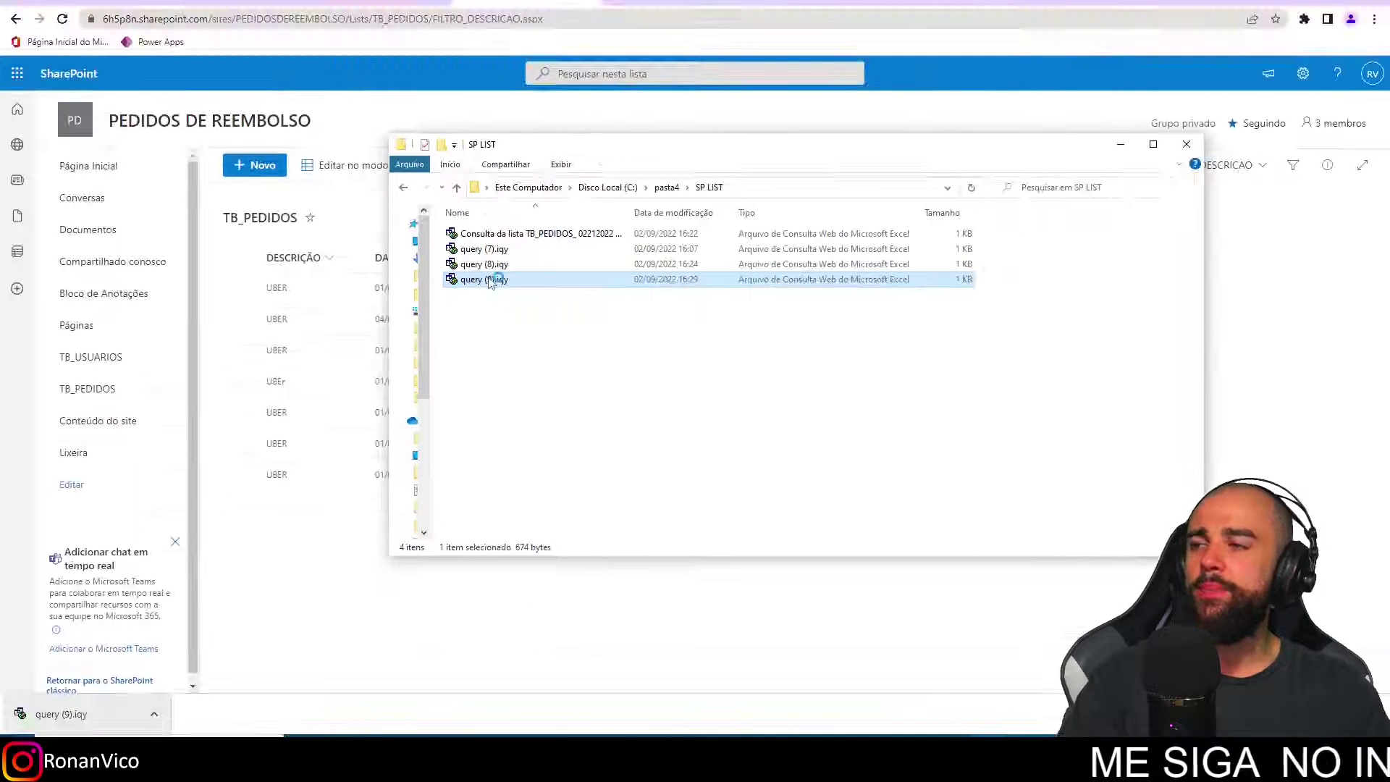
pyautogui.doubleClick(488, 280)
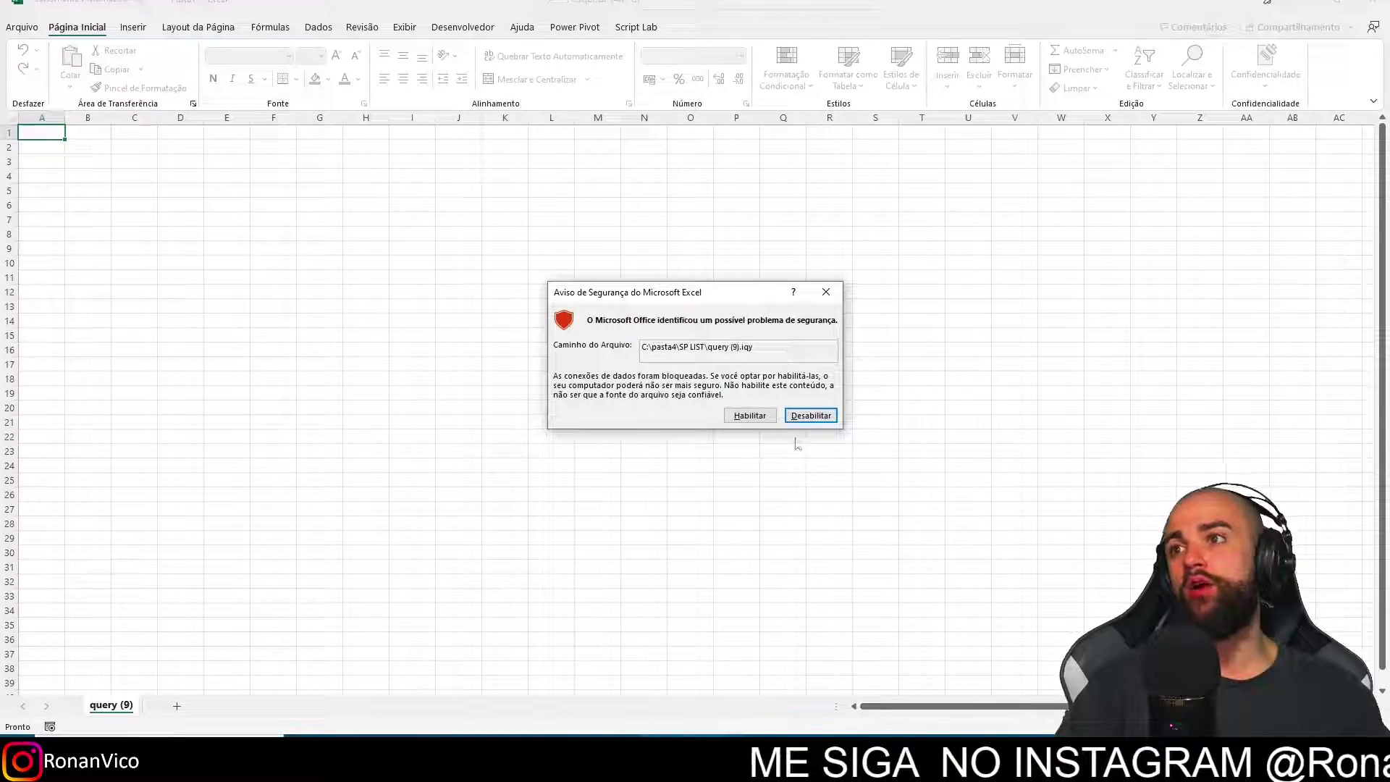
# Enable the query in Excel, select the seven imported UBER rows, then return to SharePoint.
pyautogui.click(749, 414)
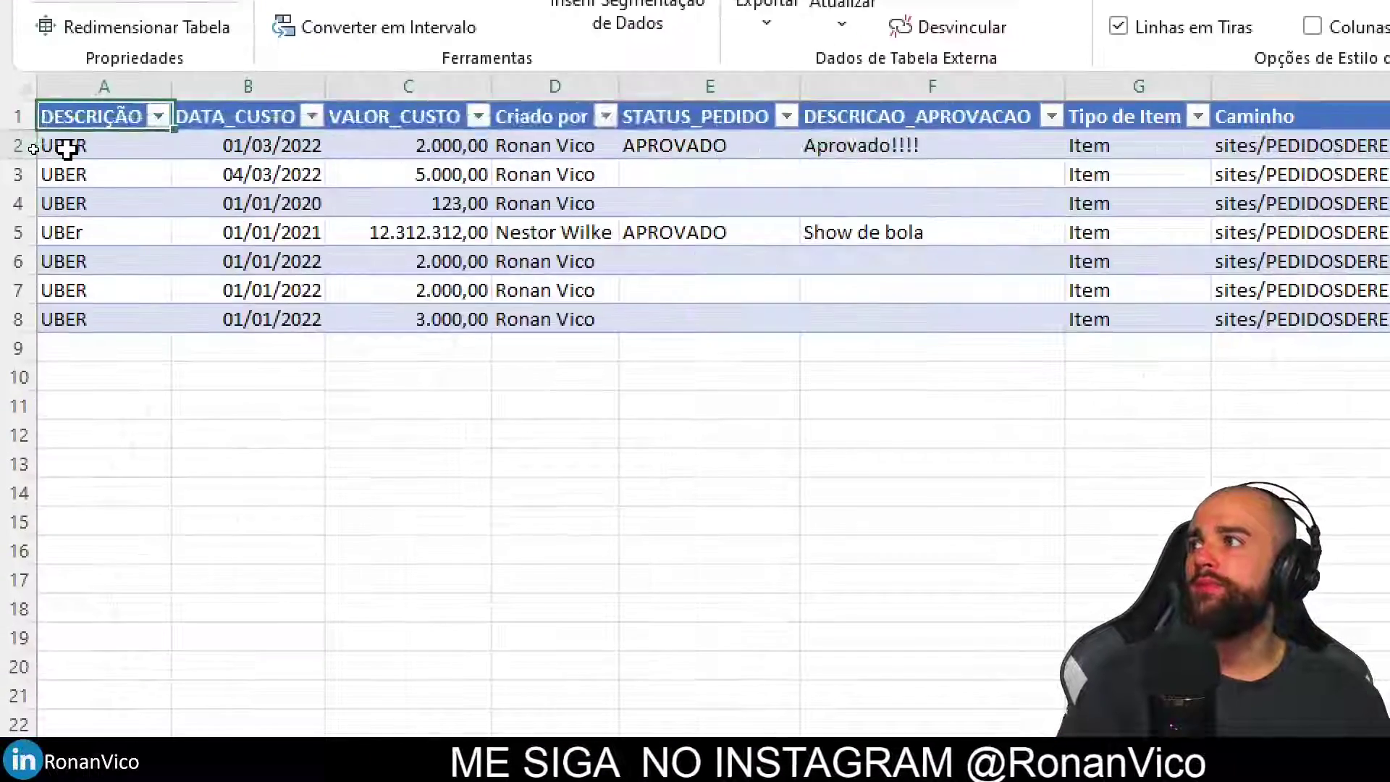
pyautogui.moveTo(22, 149); pyautogui.dragTo(26, 233)
pyautogui.click(26, 232)
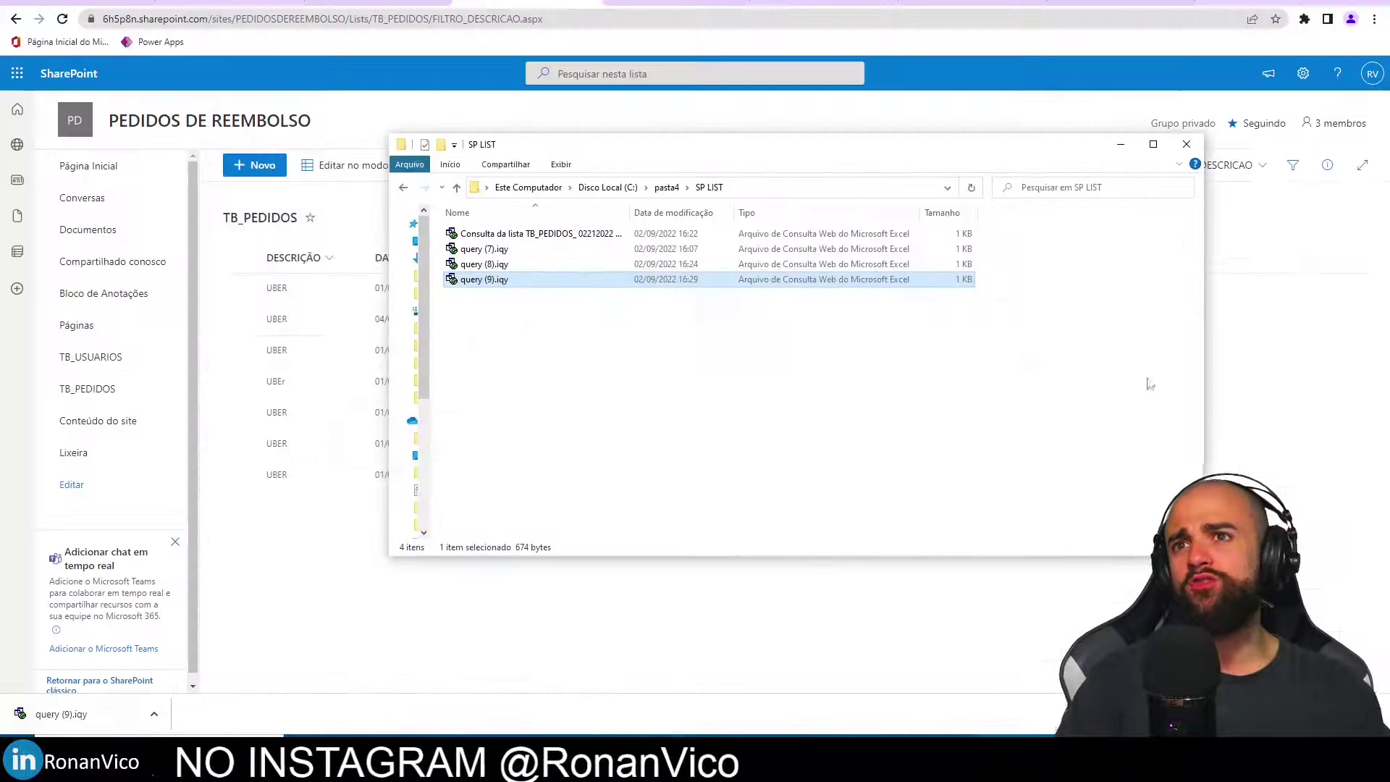
pyautogui.click(1238, 422)
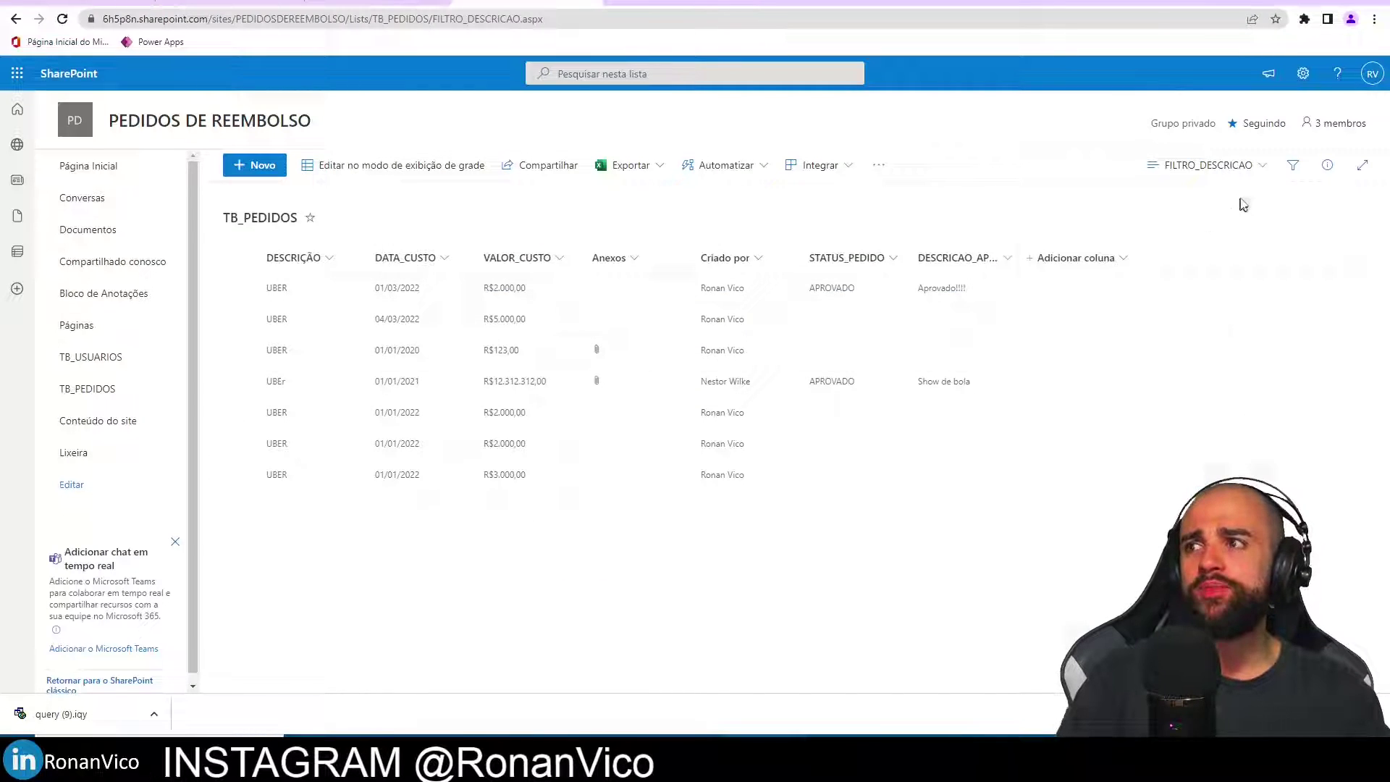
pyautogui.click(1231, 166)
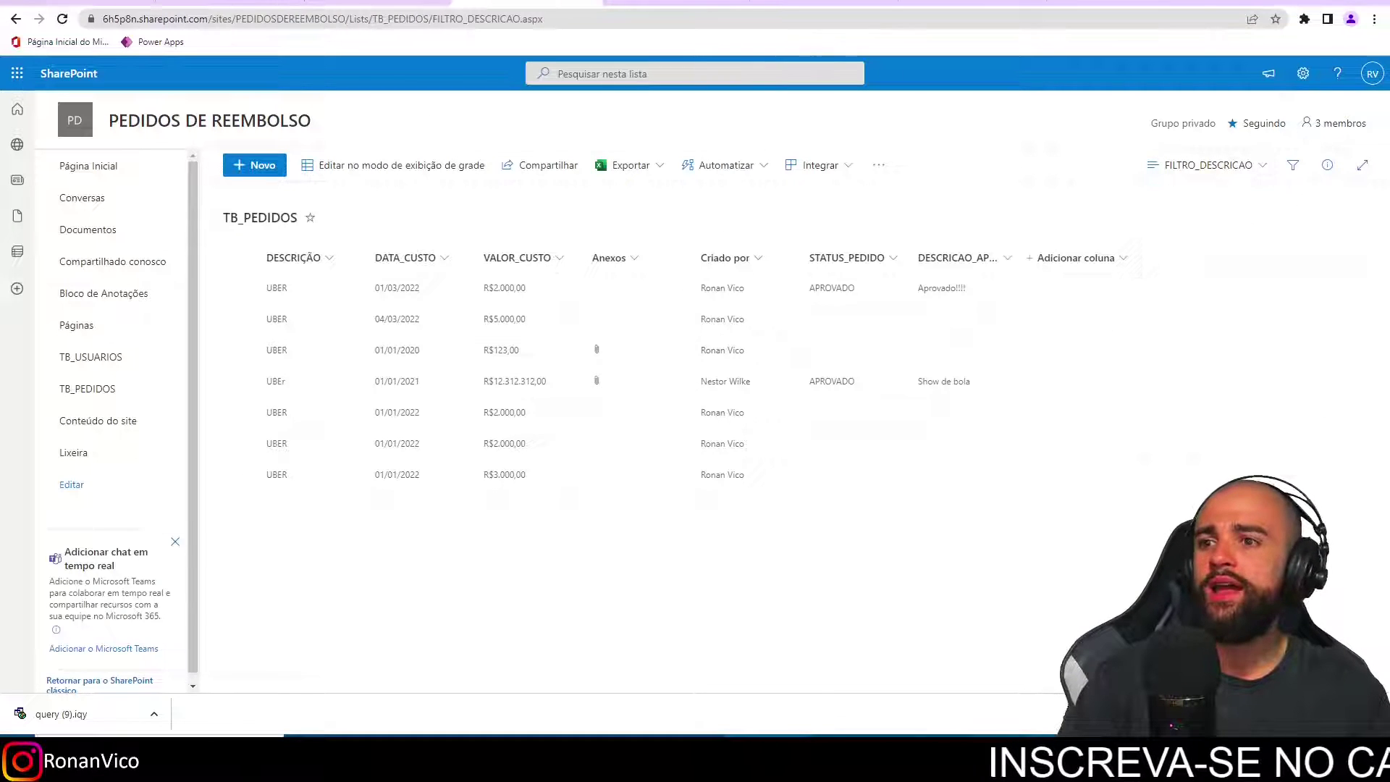
pyautogui.rightClick(522, 286)
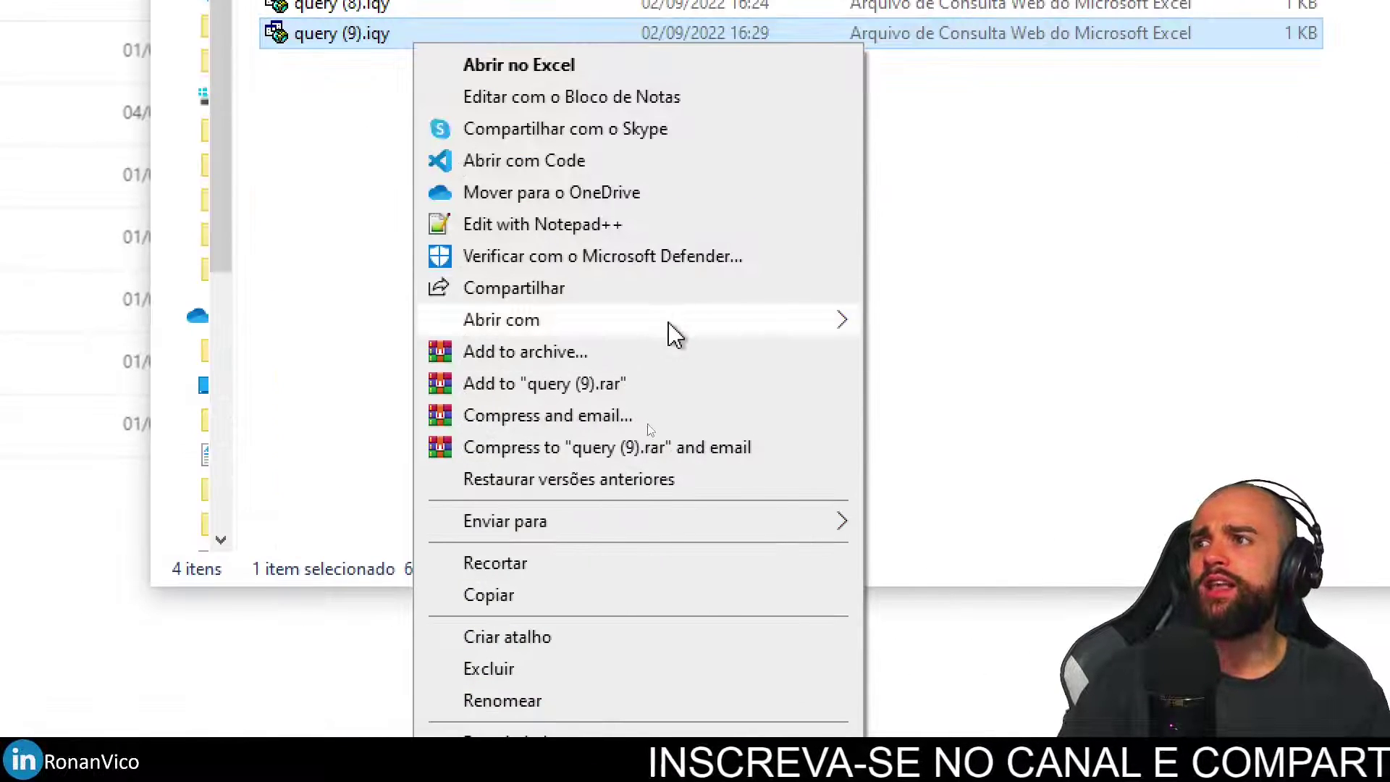
pyautogui.moveTo(502, 319)
pyautogui.click(988, 342)
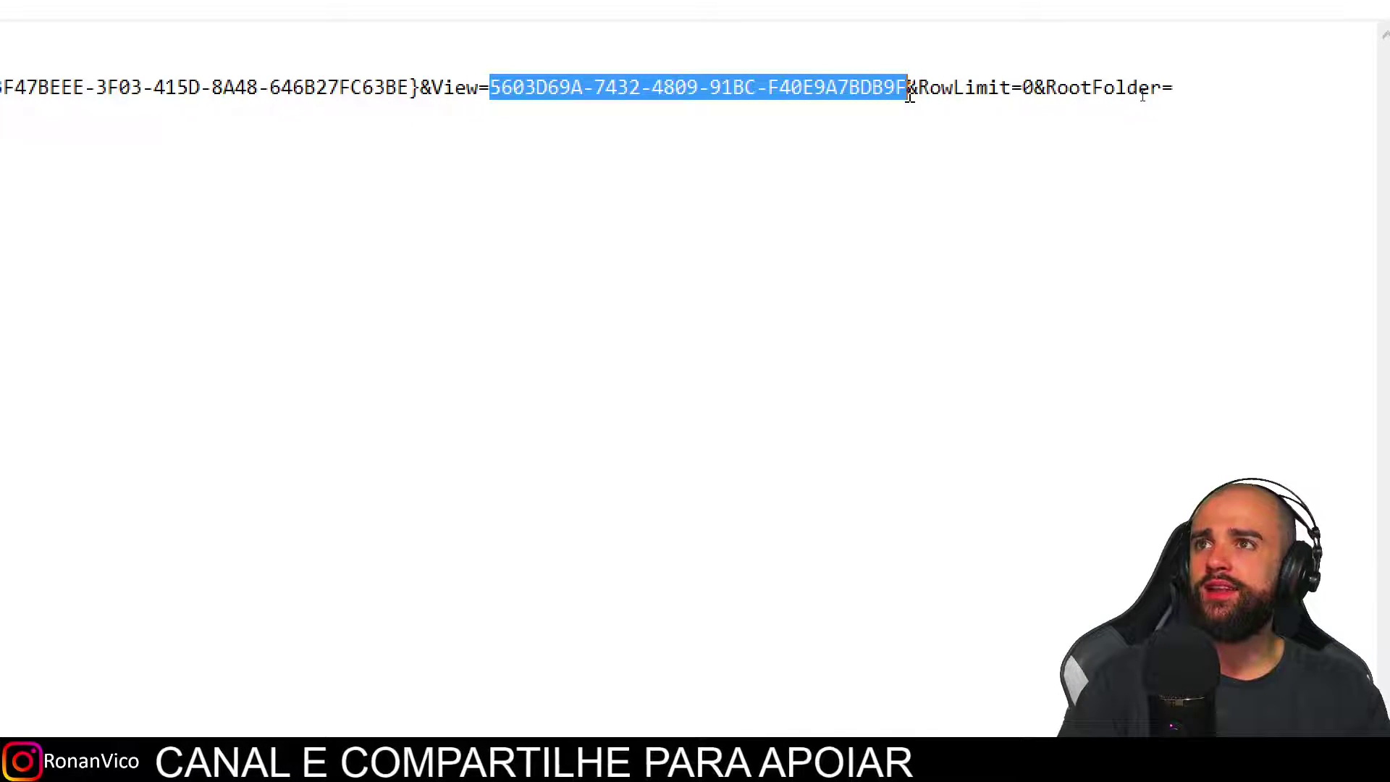
# Return to the SharePoint list and open the Editar Exibição page for the FILTRO_DESCRICAO view.
pyautogui.click(640, 44)
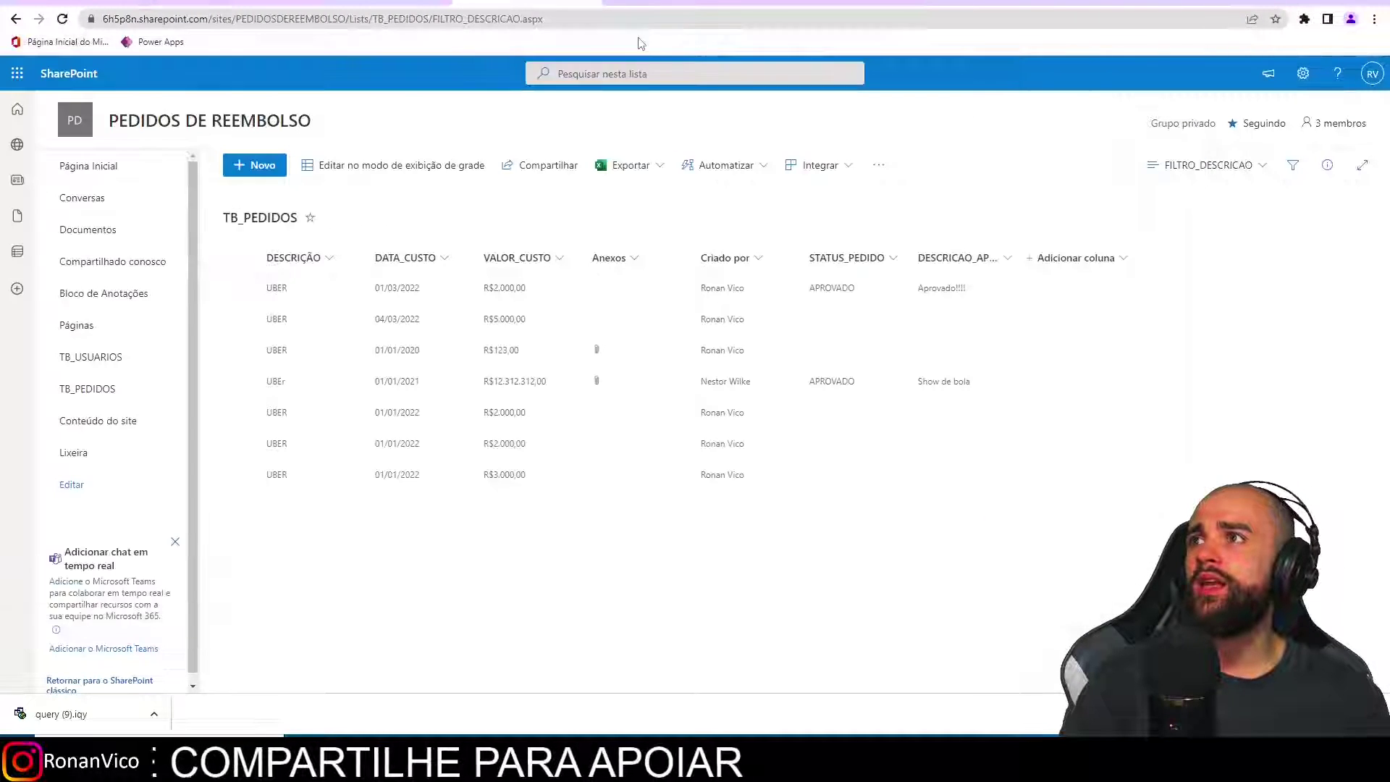
pyautogui.click(483, 19)
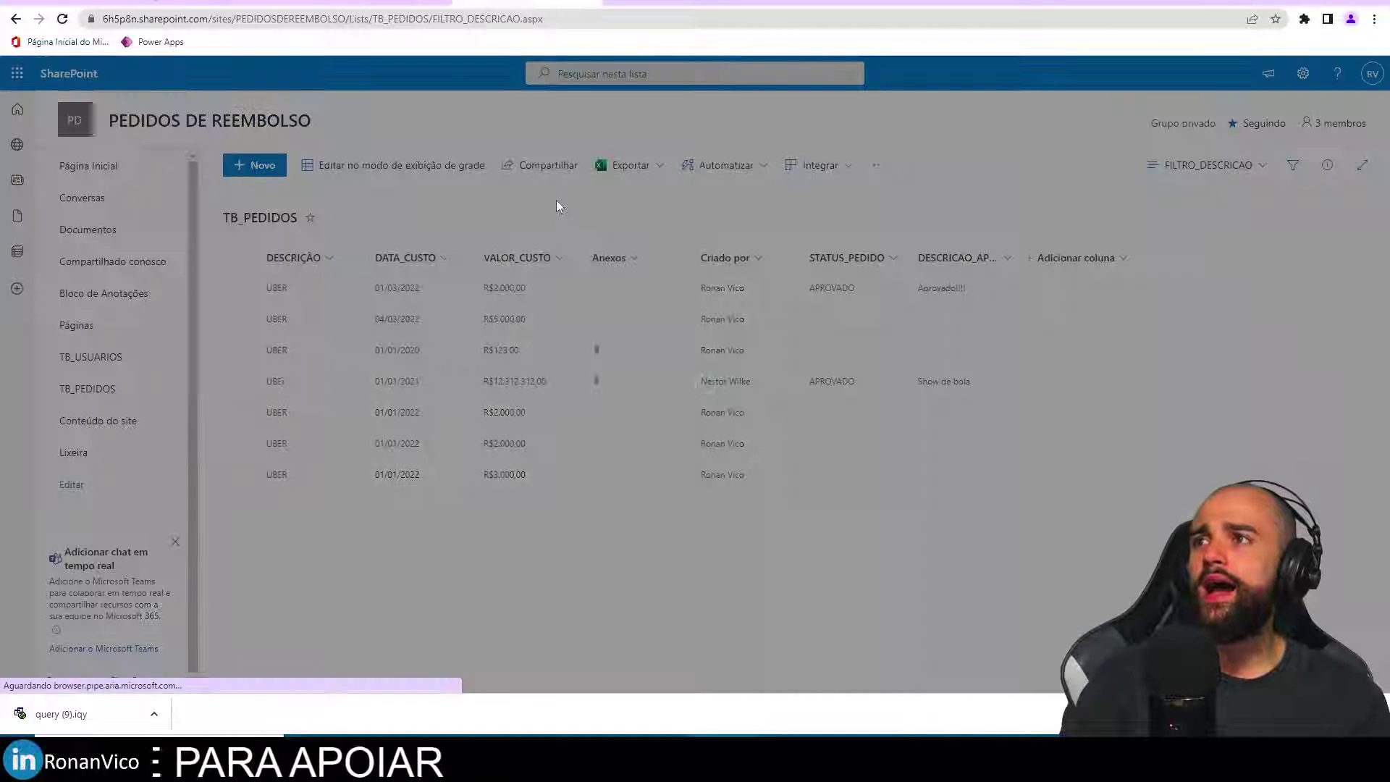
pyautogui.click(637, 210)
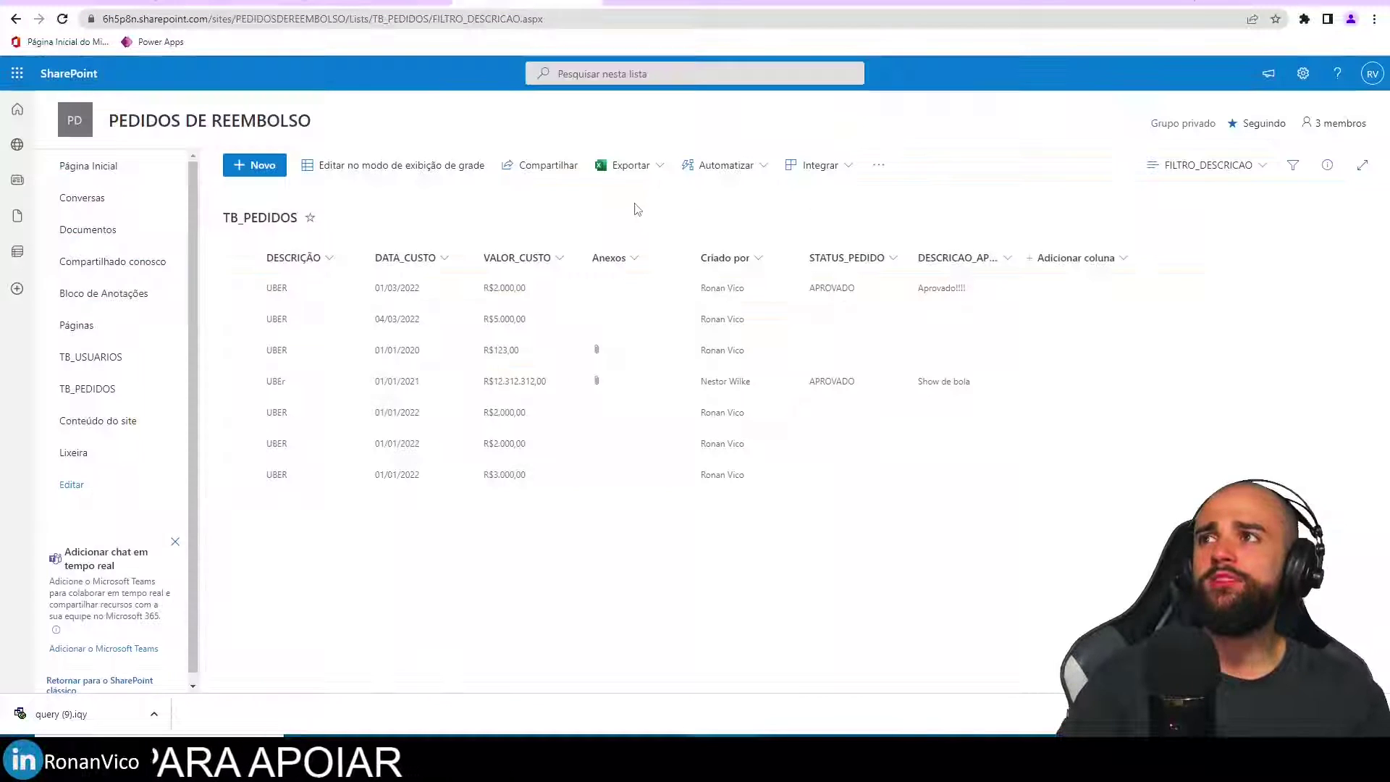
pyautogui.click(1263, 165)
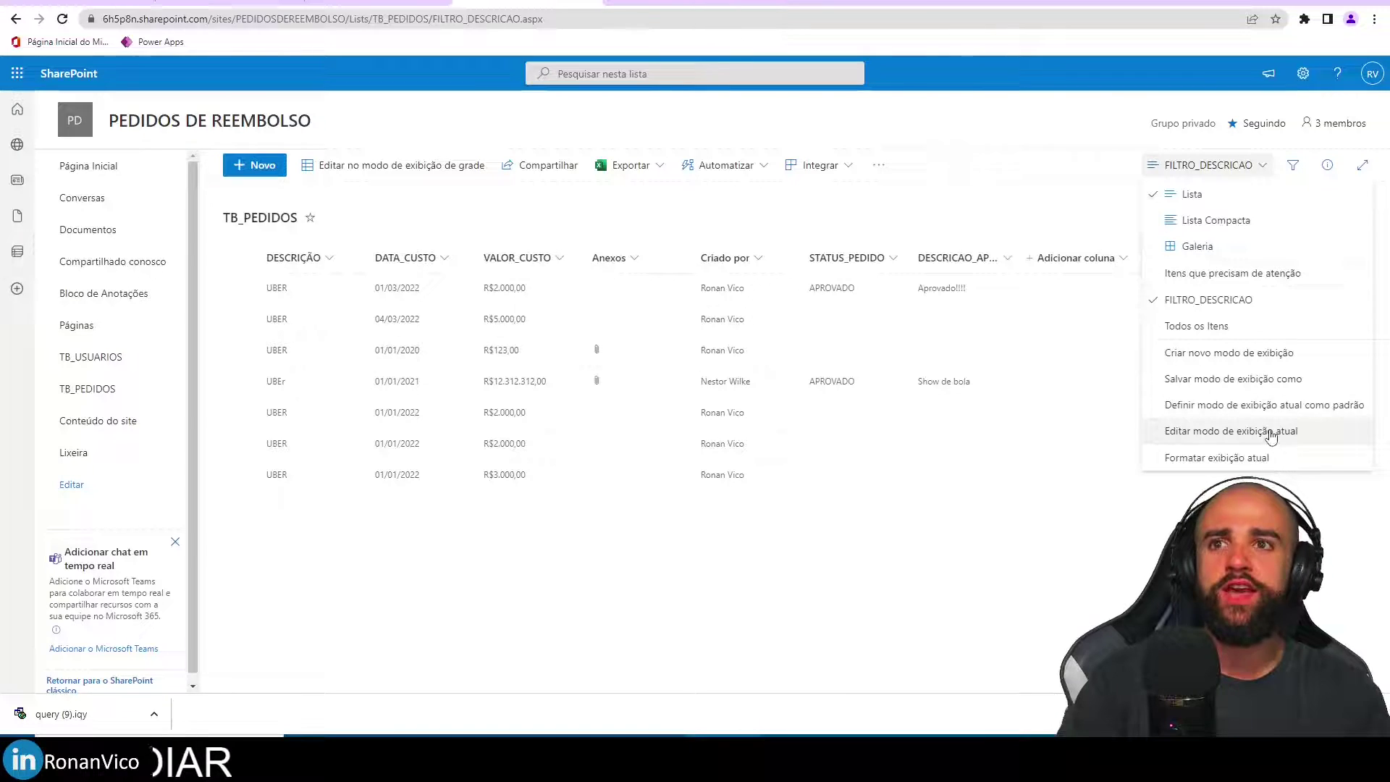
pyautogui.click(1269, 432)
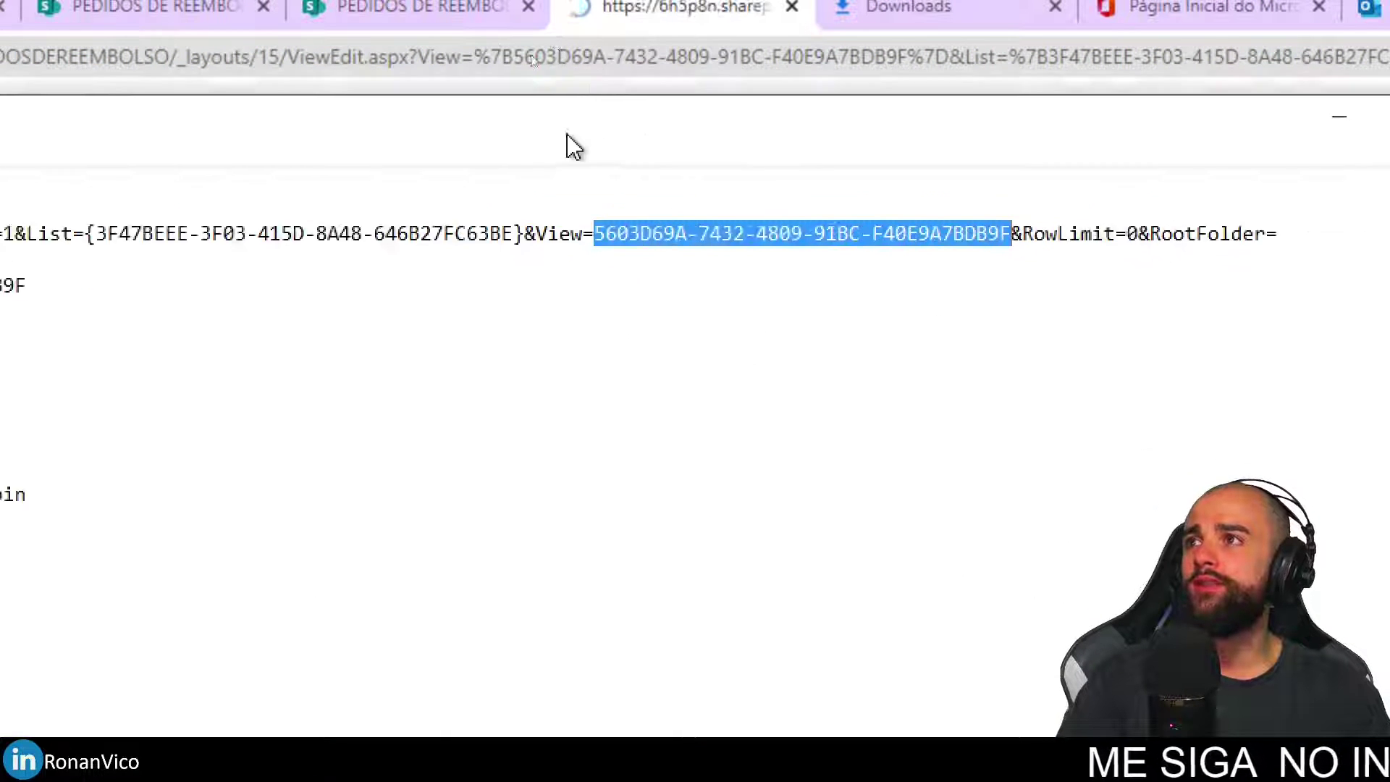
# Maximize the Notepad copy of query (9).iqy to compare its View GUID with the page URL.
pyautogui.click(539, 119)
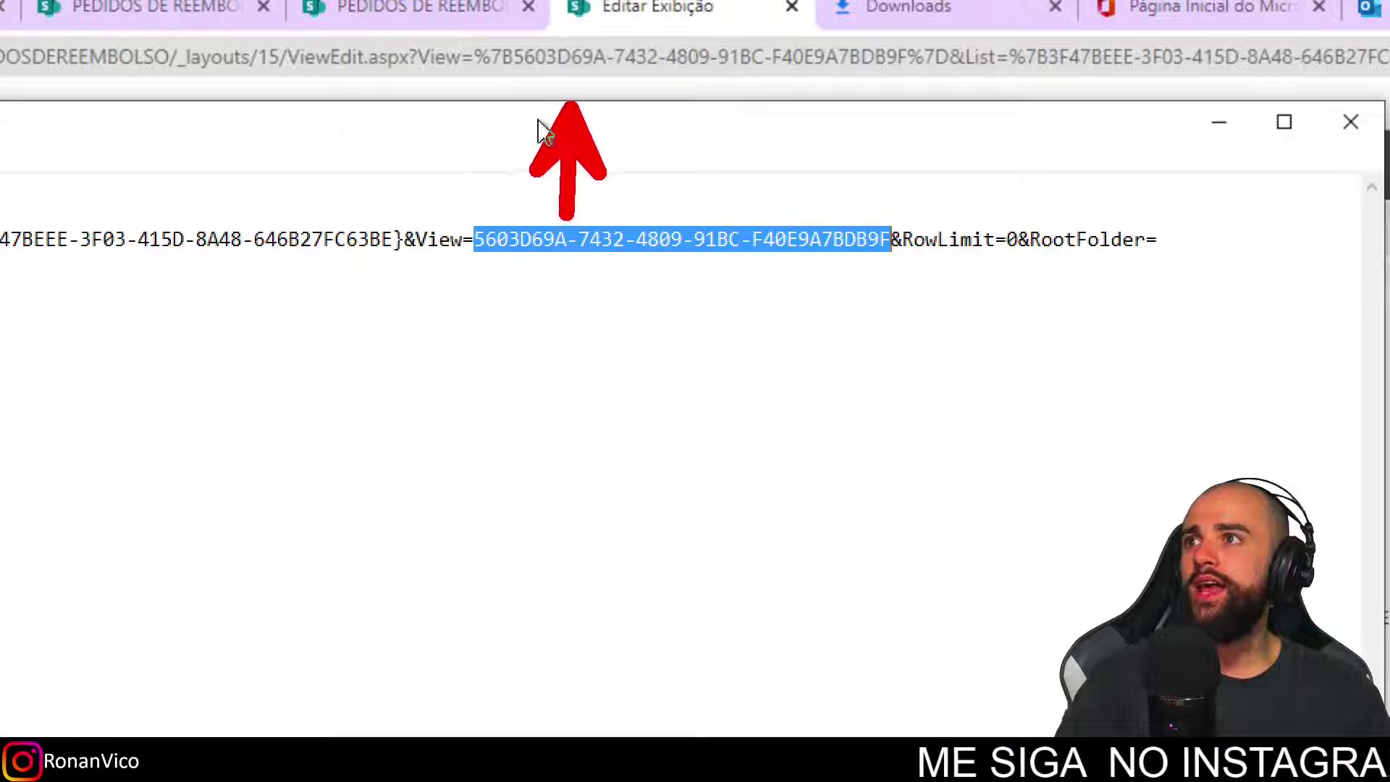
pyautogui.click(903, 52)
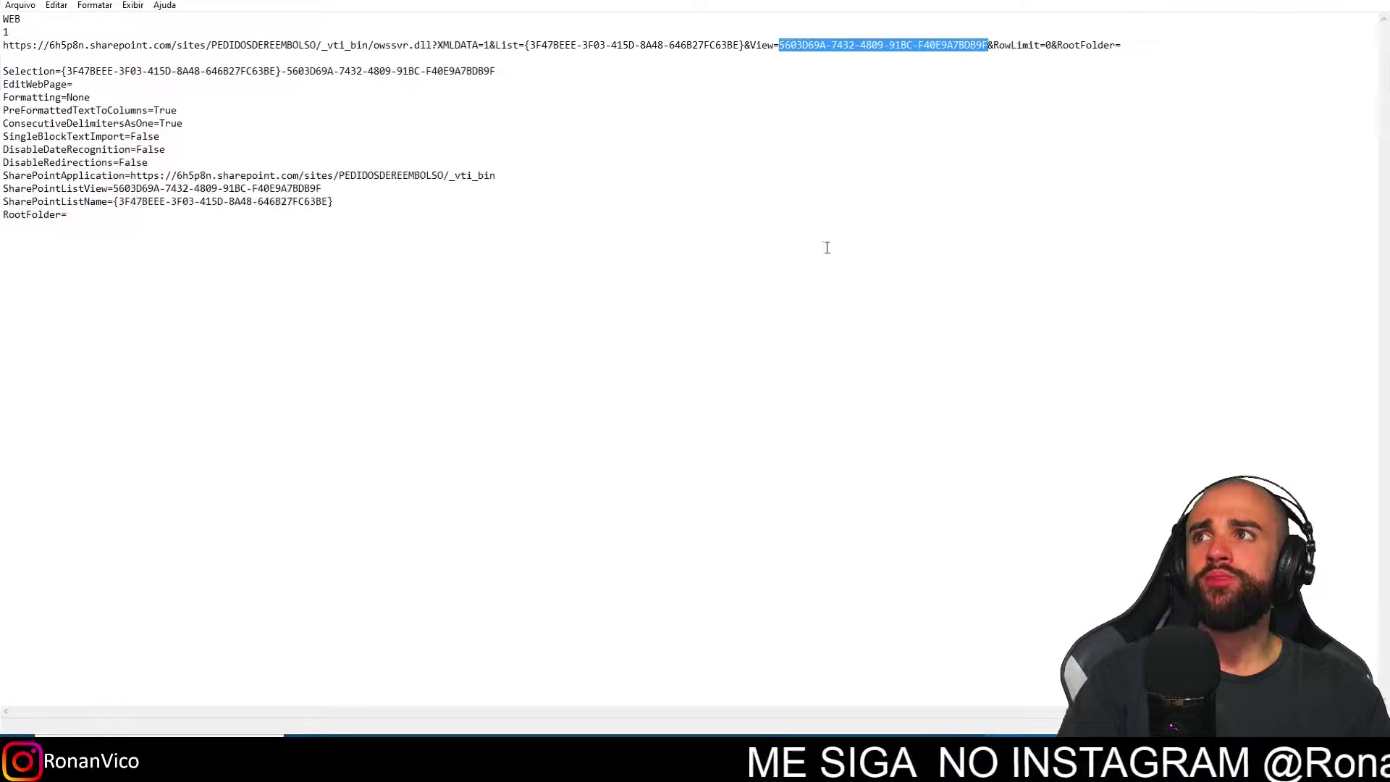
pyautogui.scroll(-4, 668, 404)
pyautogui.scroll(-2, 669, 404)
pyautogui.scroll(-5, 668, 404)
pyautogui.scroll(4, 812, 253)
pyautogui.scroll(3, 811, 254)
pyautogui.scroll(5, 811, 253)
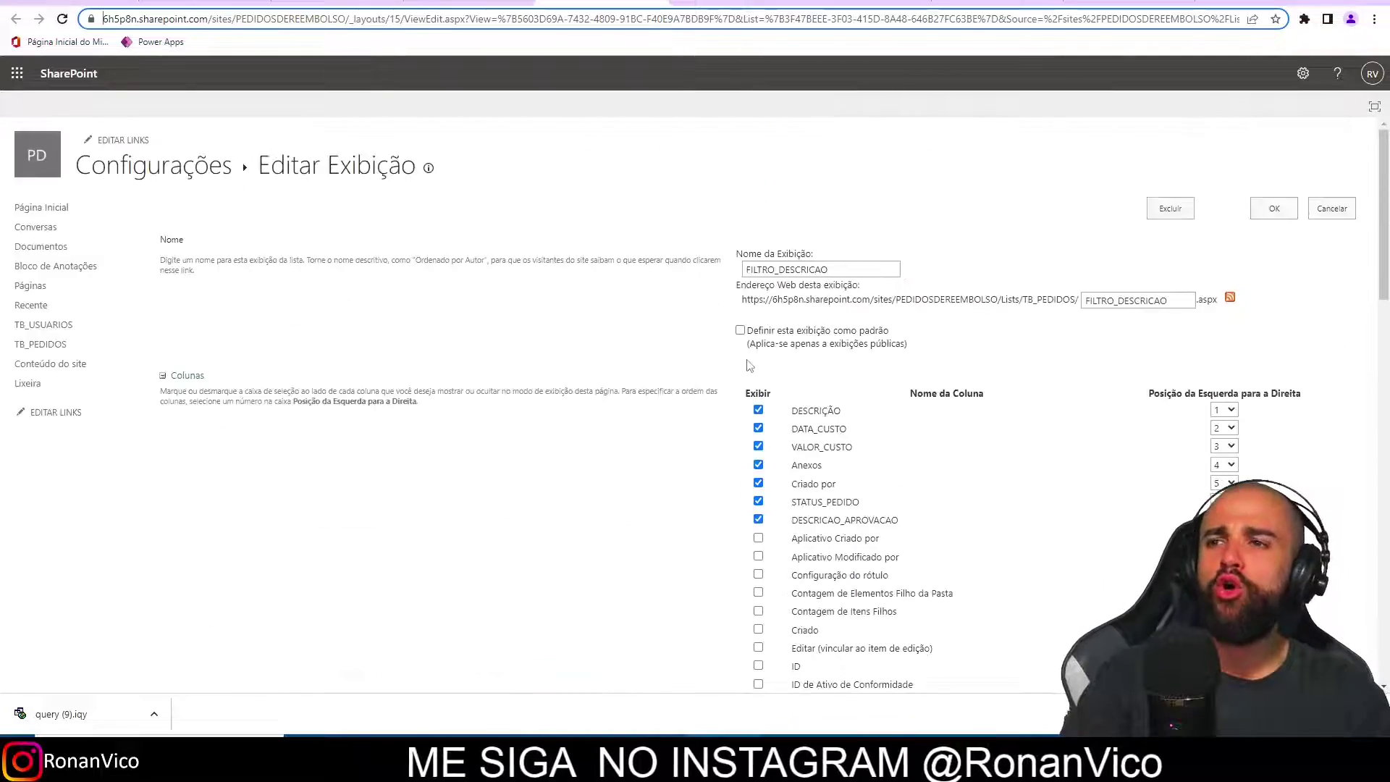
pyautogui.scroll(-10, 745, 357)
pyautogui.scroll(-5, 729, 410)
pyautogui.scroll(3, 666, 407)
pyautogui.scroll(10, 666, 407)
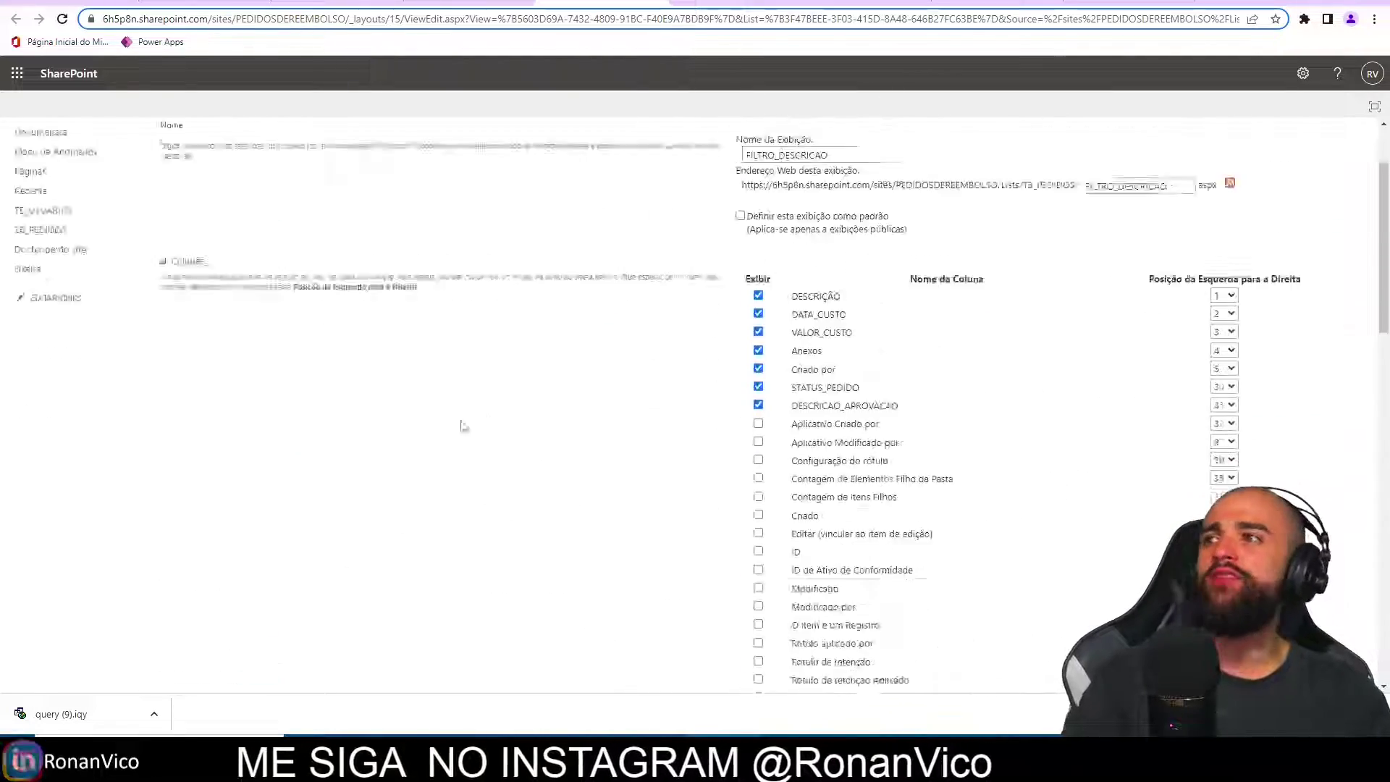
pyautogui.scroll(5, 459, 425)
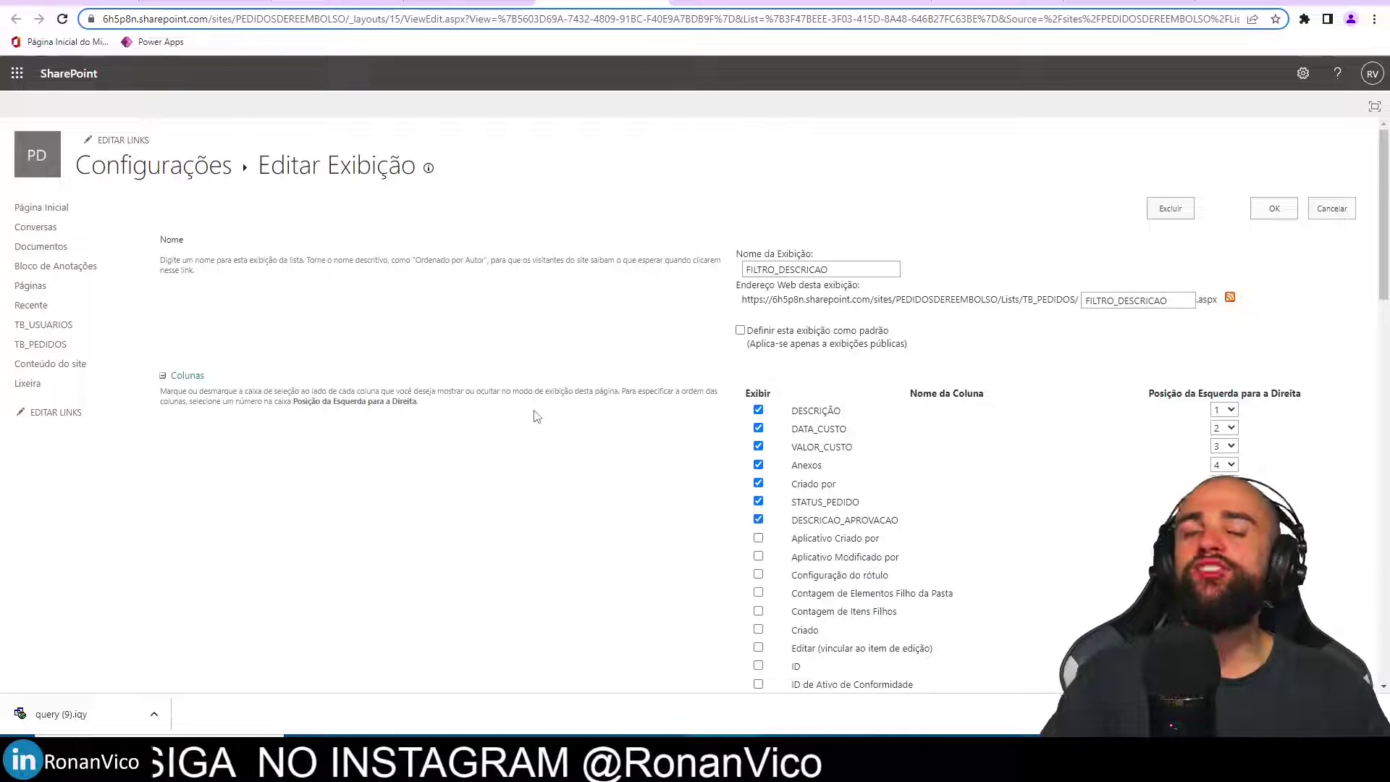
pyautogui.scroll(-1, 534, 416)
pyautogui.scroll(1, 174, 169)
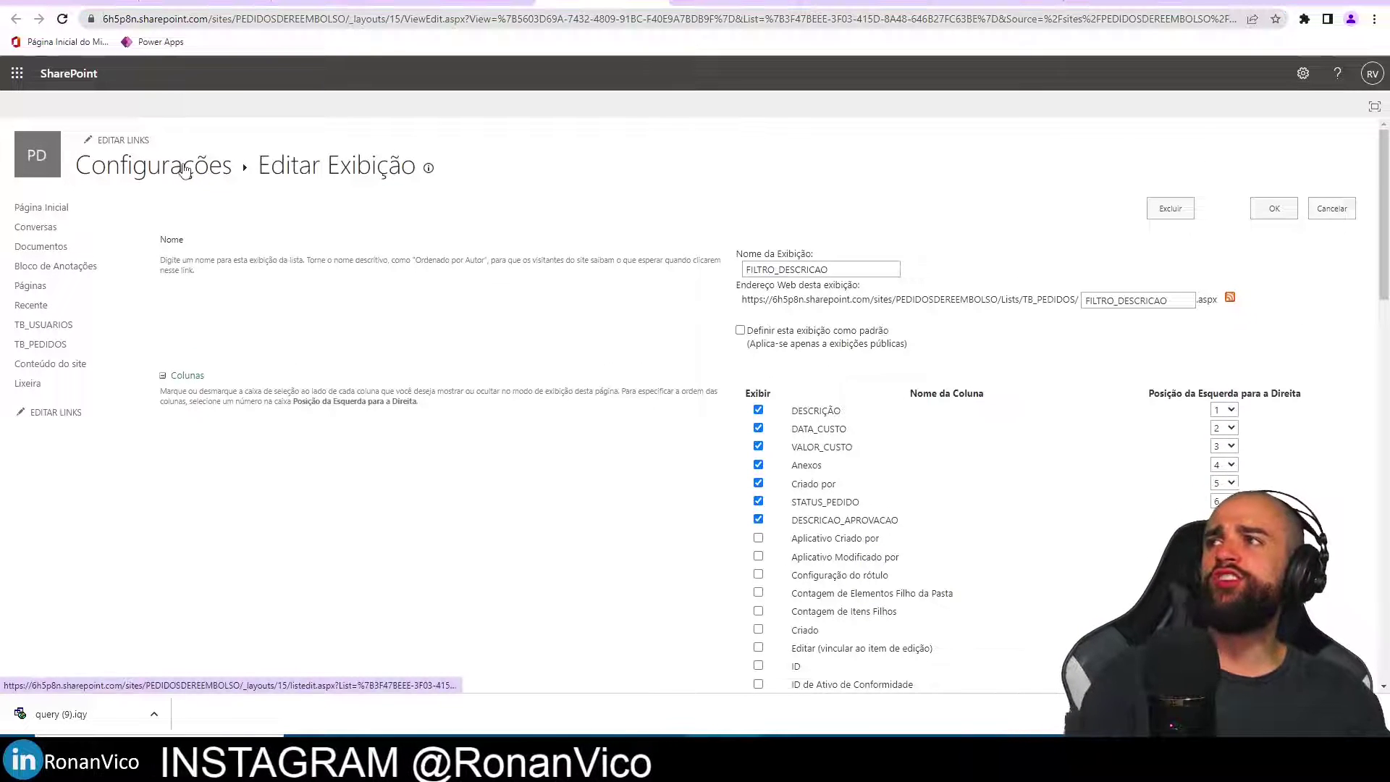